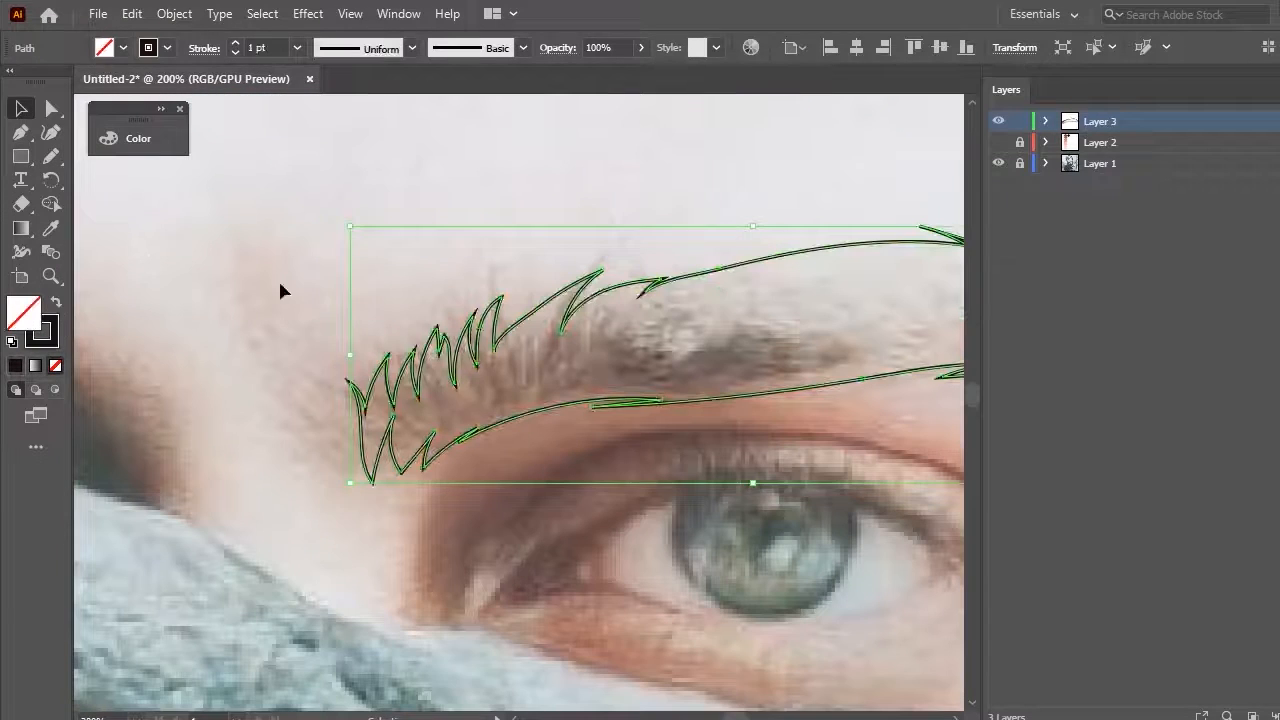
Redraw the inner end and lower edge of the full eyebrow outline with jagged hair-like spikes using the Pencil tool
key("n")
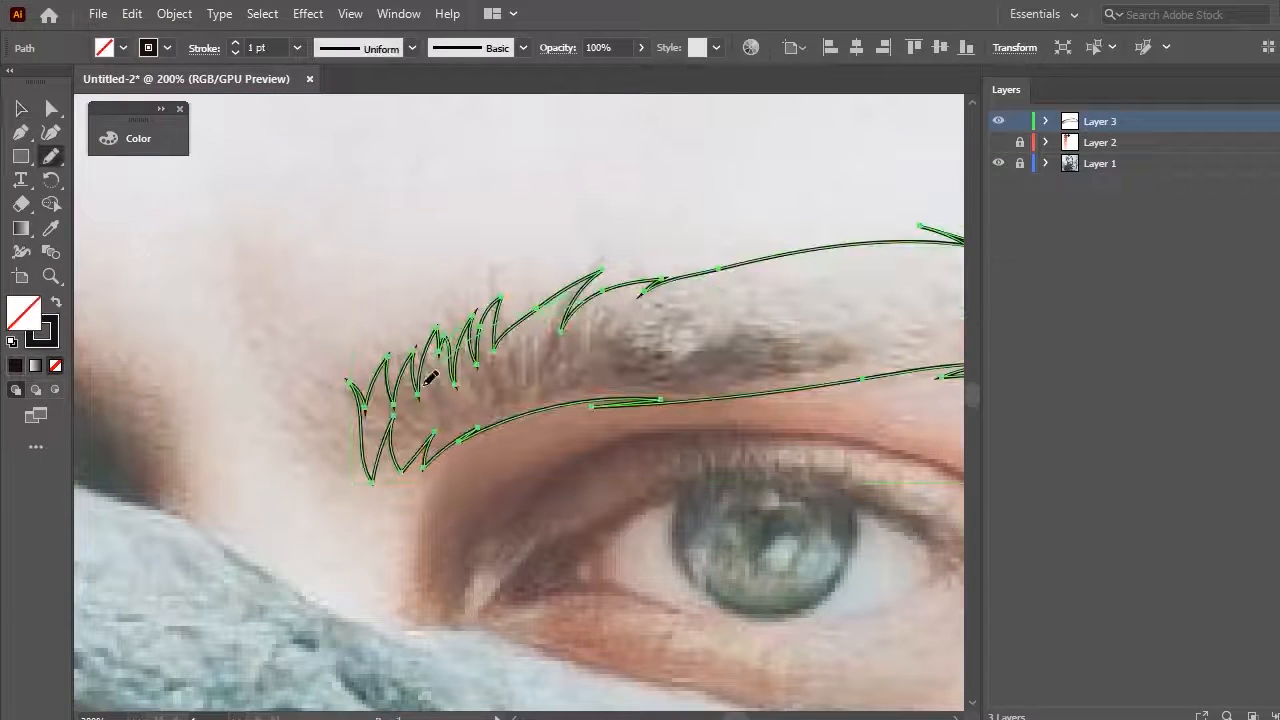
left_click_drag(491, 413, 553, 415)
left_click_drag(386, 440, 384, 418)
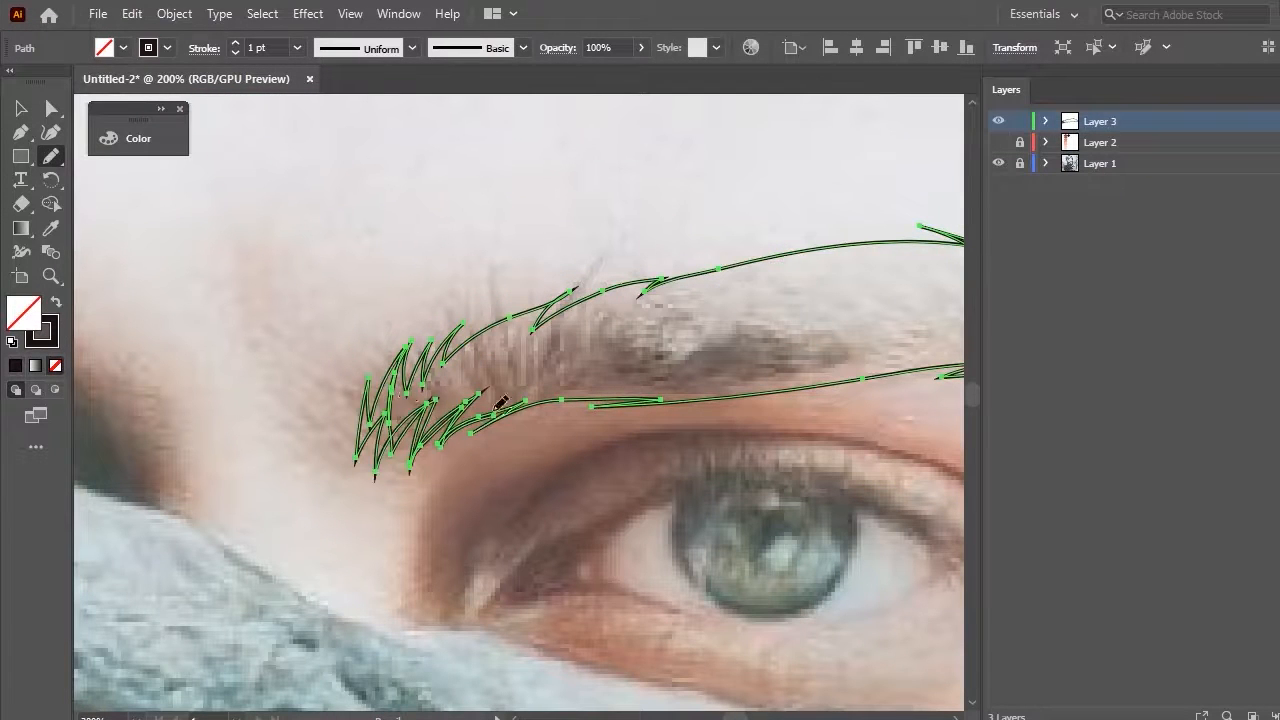
left_click(56, 302)
key("ctrl+z")
left_click_drag(473, 432, 504, 404)
mouse_move(421, 368)
left_mouse_down()
mouse_move(530, 308)
mouse_move(366, 377)
left_mouse_up()
key("ctrl+z")
left_click_drag(510, 408, 897, 372)
key("ctrl+z")
key("ctrl+z")
Swap the eyebrow's fill and stroke to make it a solid dark brown shape, and deselect it
scroll(428, 346, "down", 1)
left_click(56, 302)
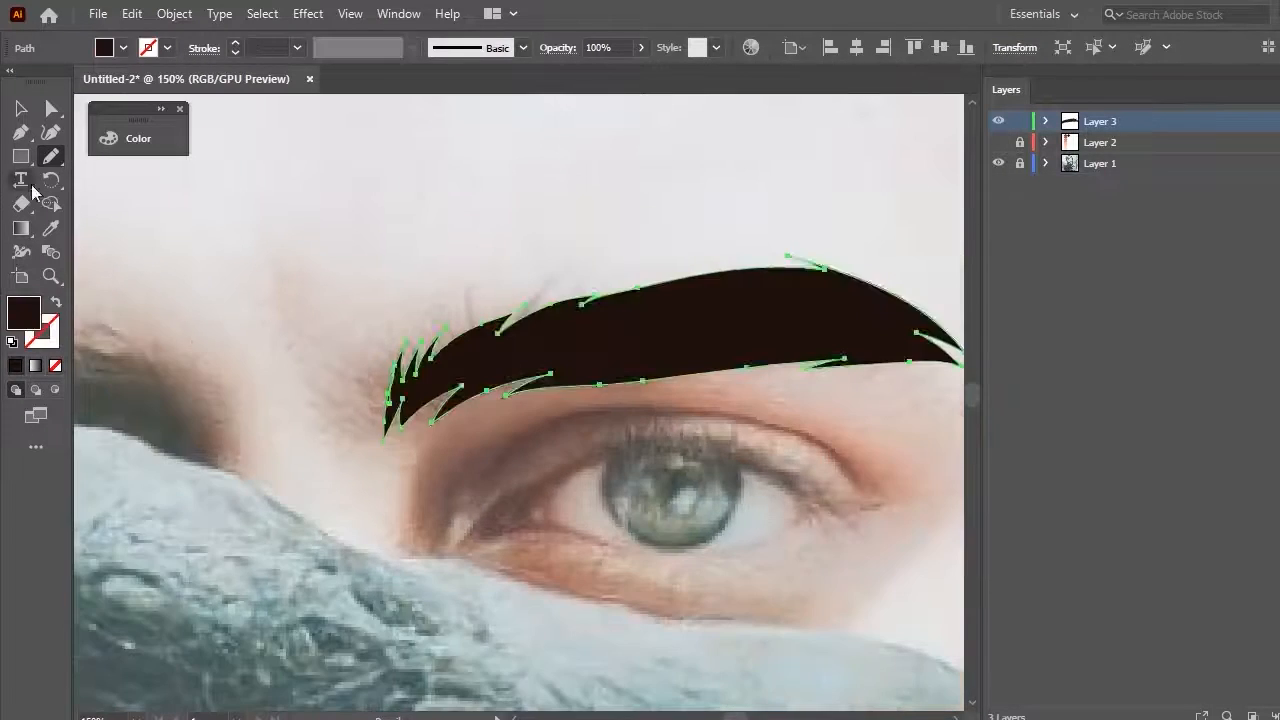
left_click(20, 108)
left_click(185, 220)
Trace the other, partly covered eyebrow down to the scarf edge with the Pencil tool, giving its inner end pointed hairs
scroll(185, 220, "down", 1)
left_click_drag(185, 220, 566, 306)
scroll(545, 370, "up", 2)
left_click(51, 156)
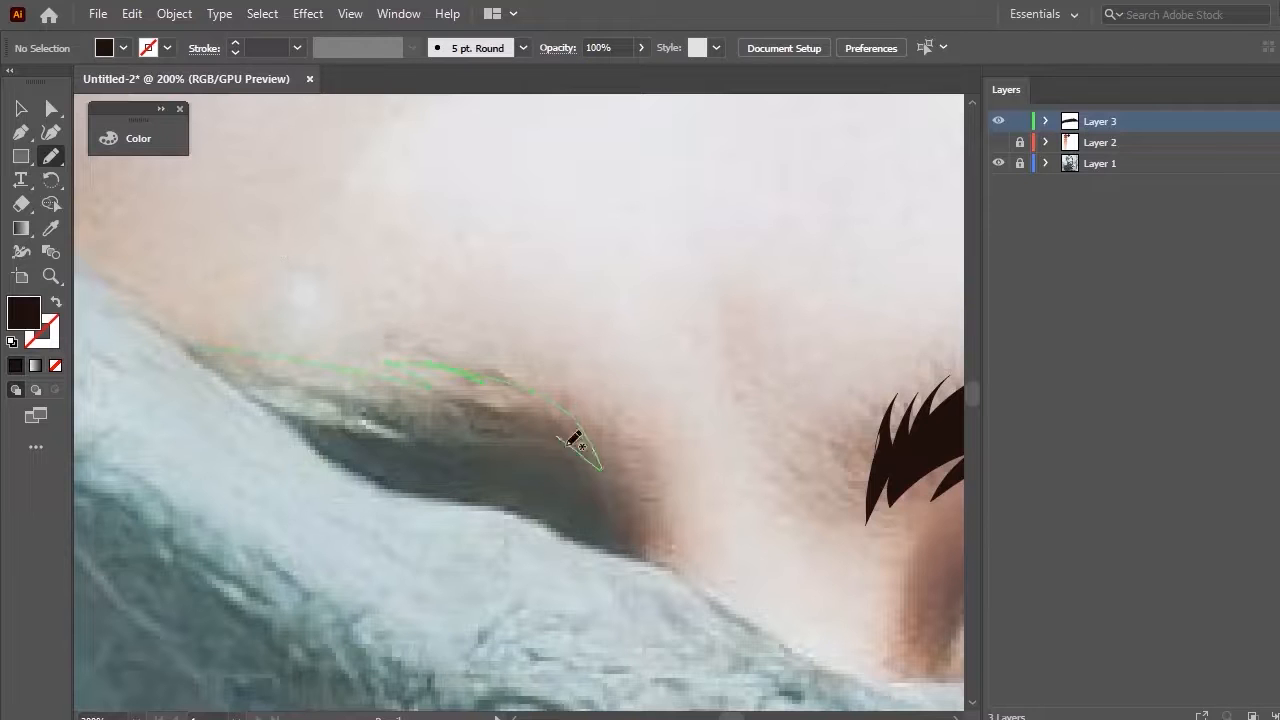
left_click_drag(575, 440, 590, 450)
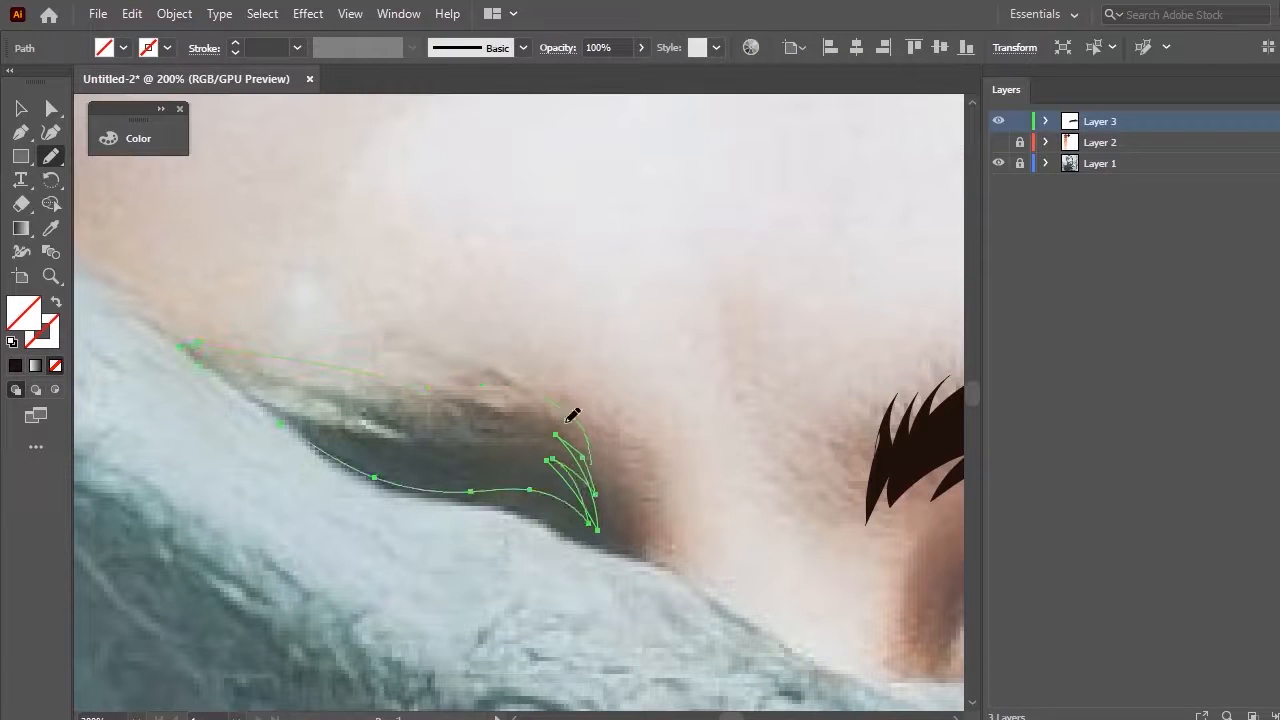
Fill the partly covered eyebrow with the dark brown sampled from the finished eyebrow and deselect it
left_click(51, 228)
left_click(918, 440)
left_click(20, 108)
left_click(377, 222)
scroll(383, 250, "down", 3)
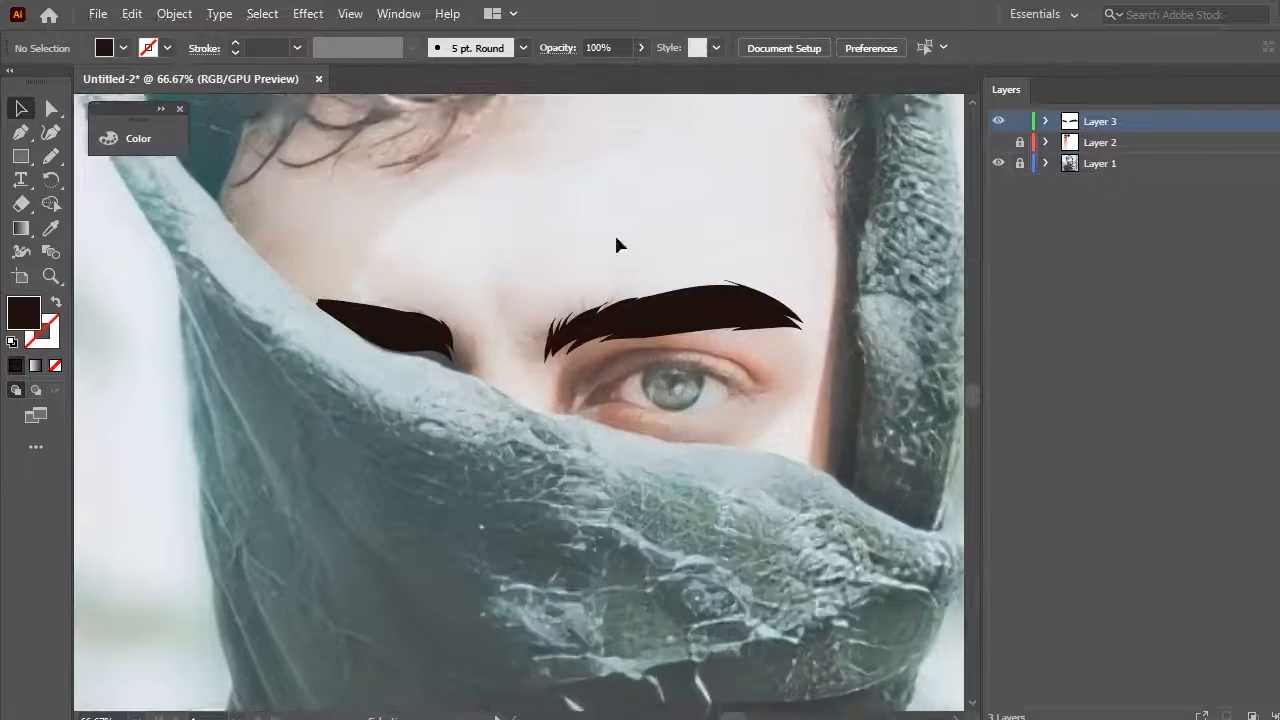
Draw a straight horizontal line above the eyebrow with a 3 pt tapered stroke and add it as a new brush
scroll(700, 340, "up", 3)
left_click(20, 132)
left_click(374, 172)
left_click(590, 172)
left_click(56, 302)
left_click(297, 47)
left_click(337, 175)
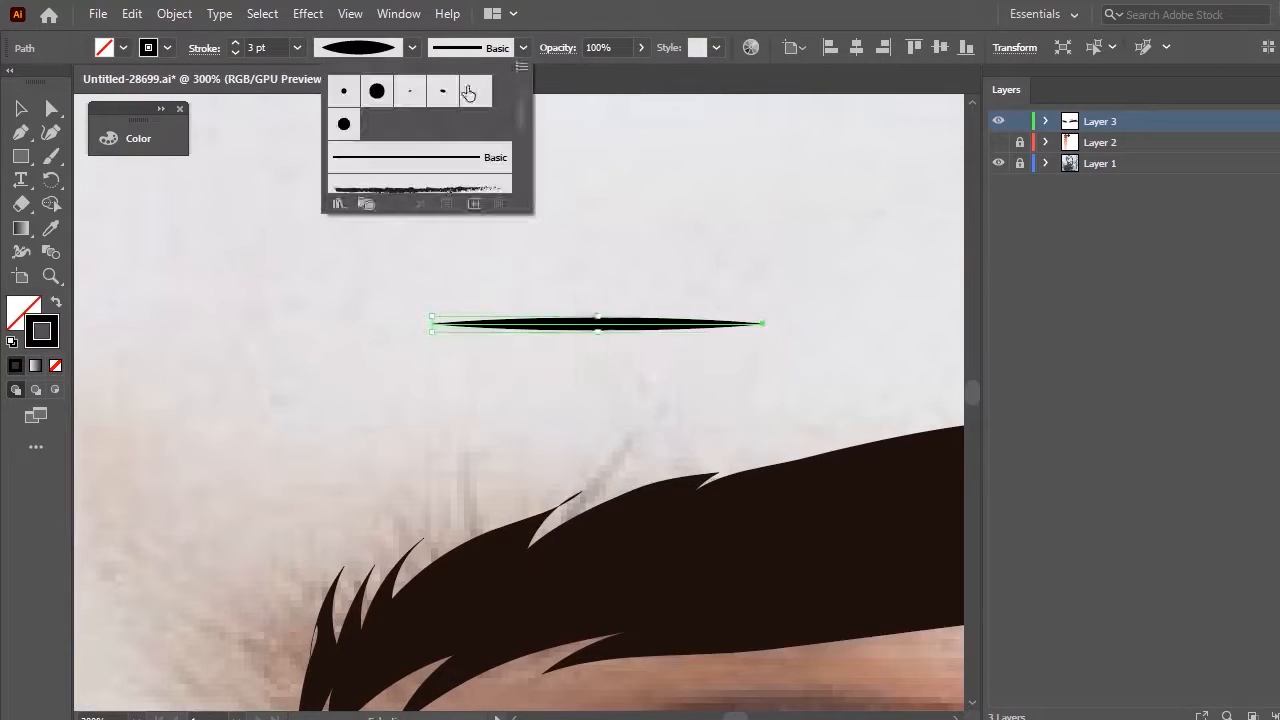
left_click_drag(468, 92, 468, 92)
left_click(634, 514)
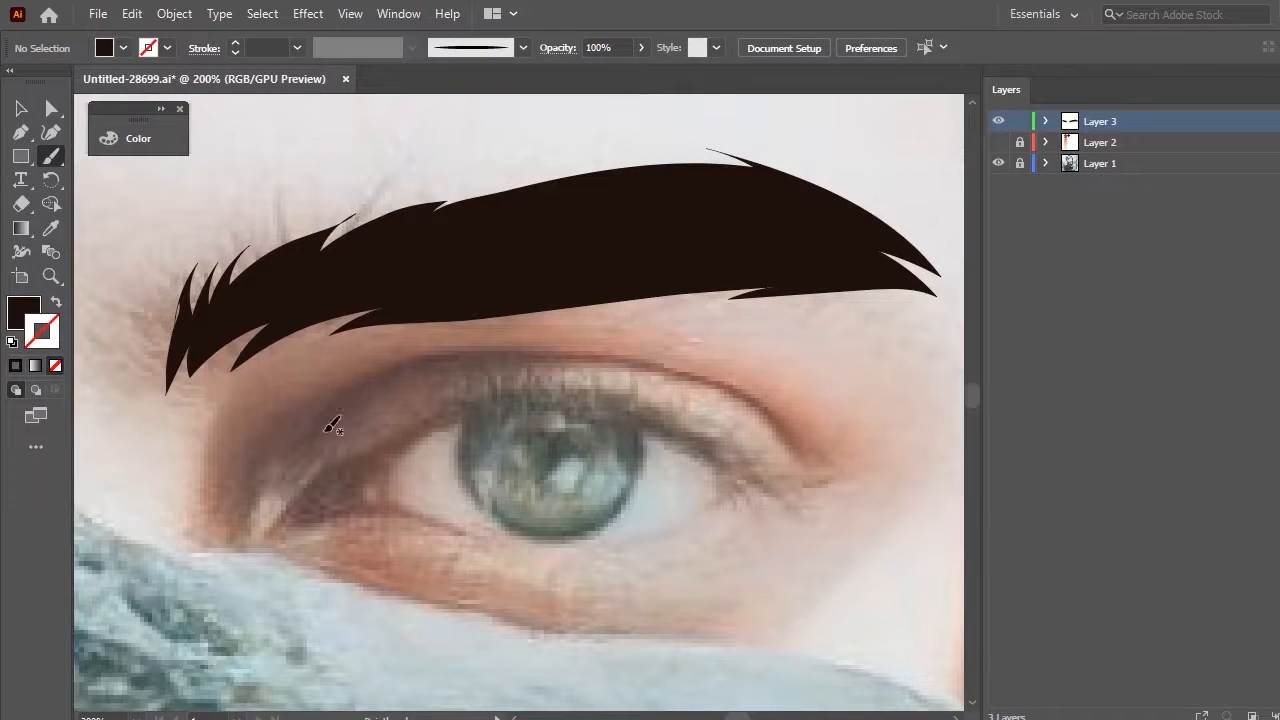
Paint the upper eyelid crease as a dark brown 1 pt curve with the tapered brush
left_click_drag(717, 384, 797, 450)
key("ctrl+z")
left_click_drag(796, 448, 708, 386)
left_click_drag(777, 408, 797, 455)
key("ctrl+z")
mouse_move(298, 439)
left_mouse_down()
mouse_move(519, 353)
mouse_move(793, 445)
left_mouse_up()
scroll(395, 443, "up", 1)
left_click(708, 298, "ctrl")
left_click_drag(582, 304, 374, 431)
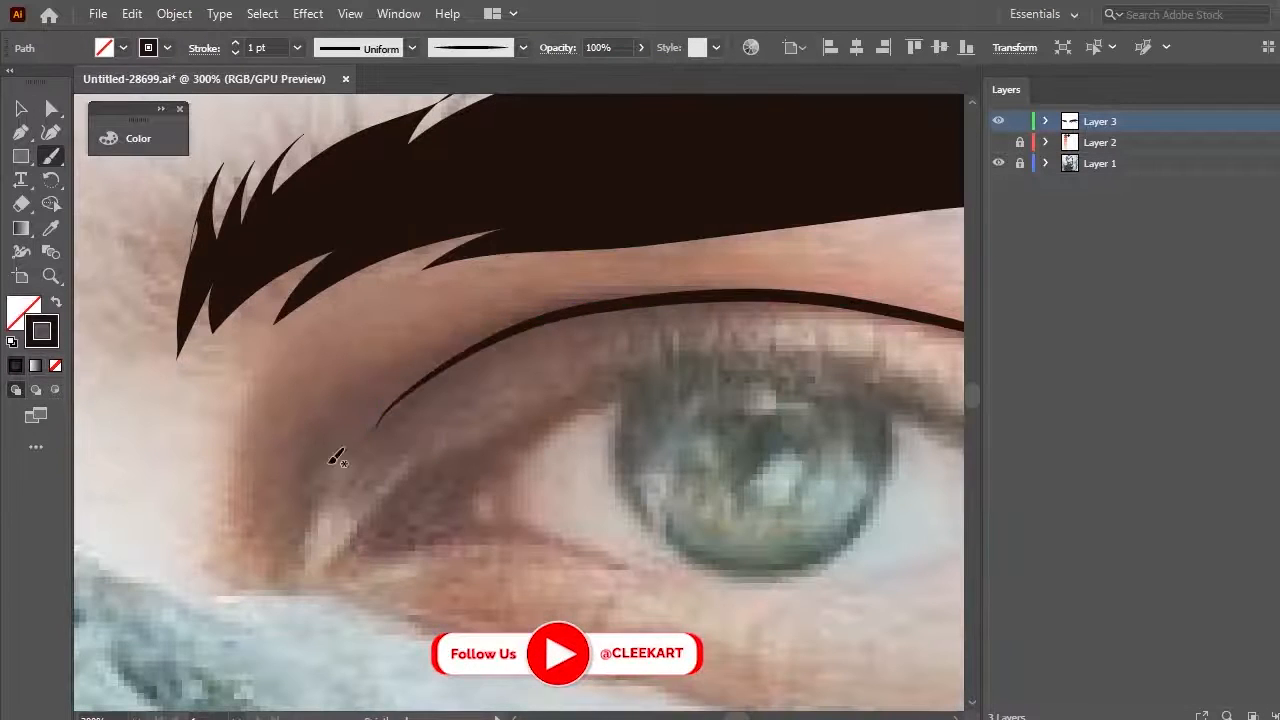
Paint the lash line from the lower lid around the inner eye corner and along the upper lid with the tapered brush
left_click(432, 376, "ctrl")
left_click_drag(725, 504, 543, 453)
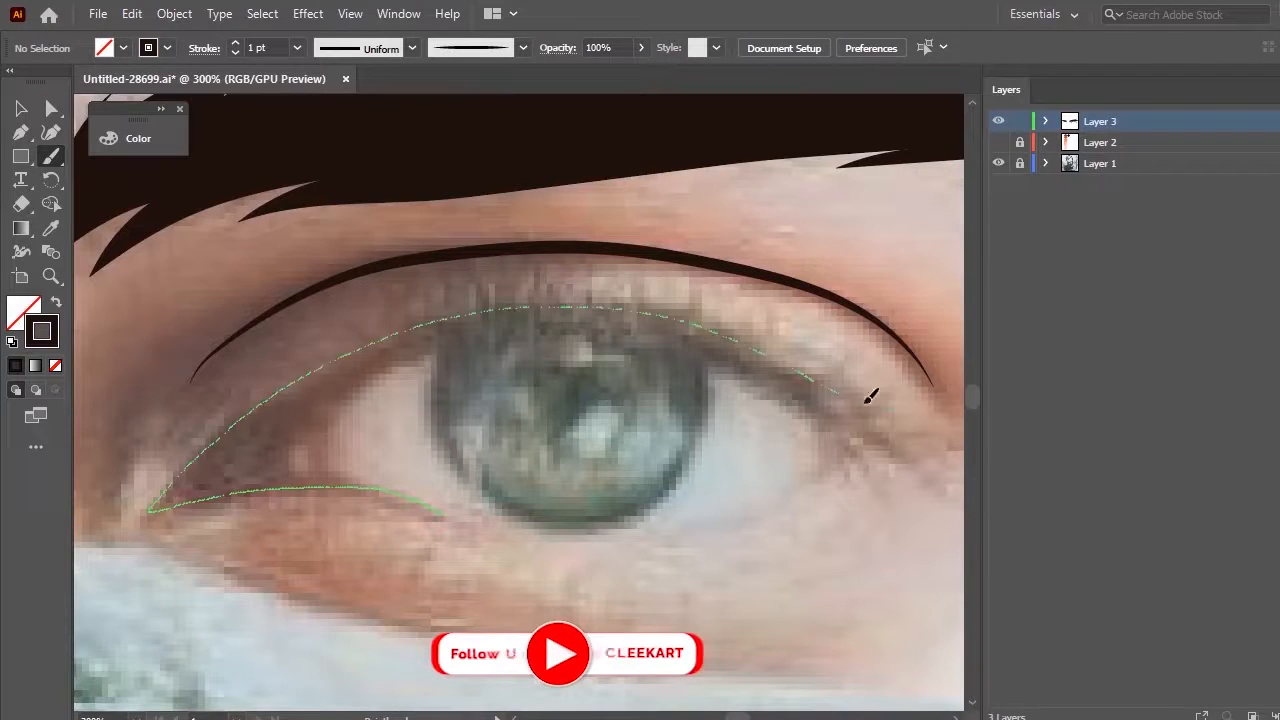
left_click_drag(812, 370, 812, 370)
Draw a closed shape thickening the upper lash line and inner corner with the Pencil tool, filled solid dark brown without a stroke
scroll(714, 443, "down", 2)
scroll(429, 414, "up", 1)
mouse_move(429, 414)
left_mouse_down()
mouse_move(378, 484)
mouse_move(498, 467)
left_mouse_up()
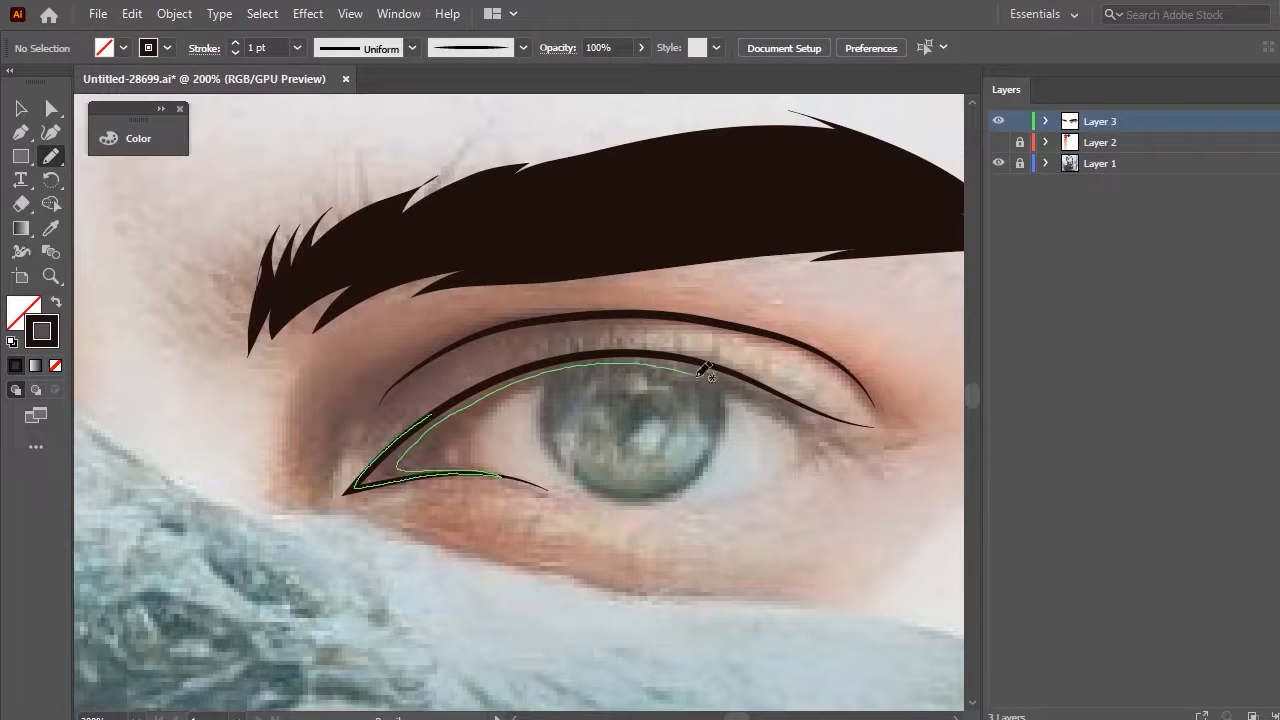
left_click_drag(668, 362, 898, 443)
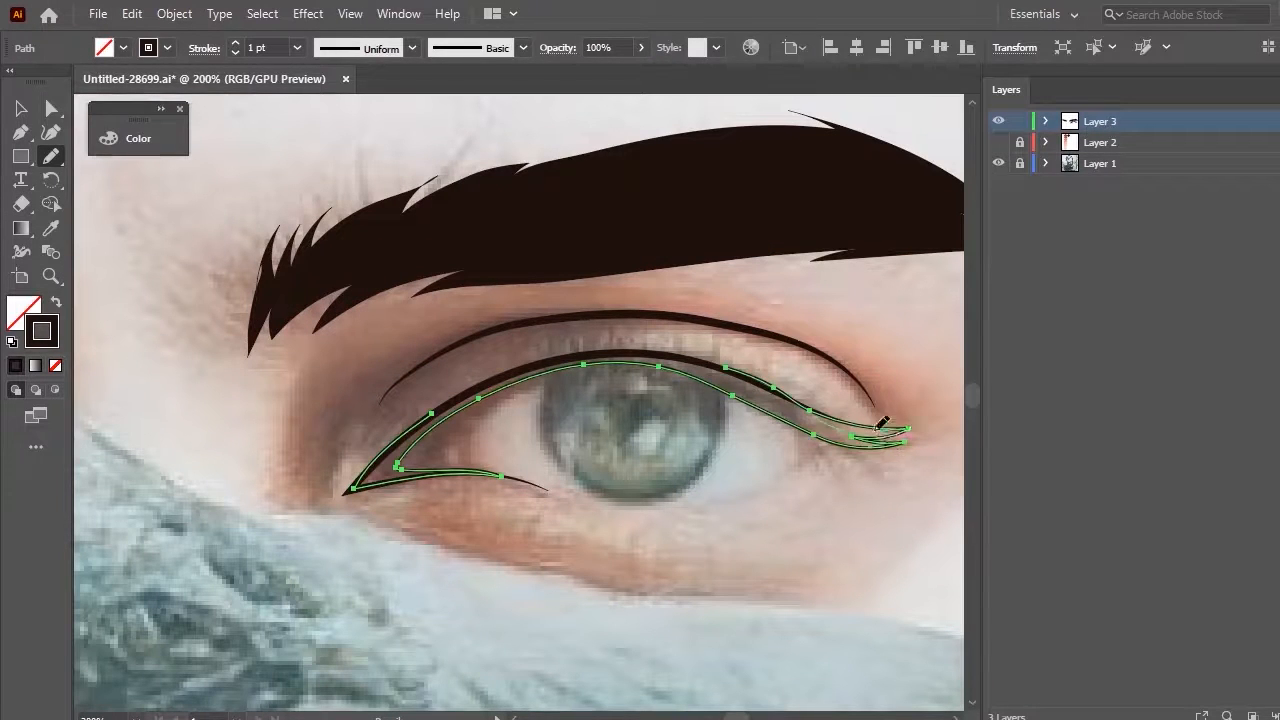
left_click(54, 303)
left_click(218, 262, "ctrl")
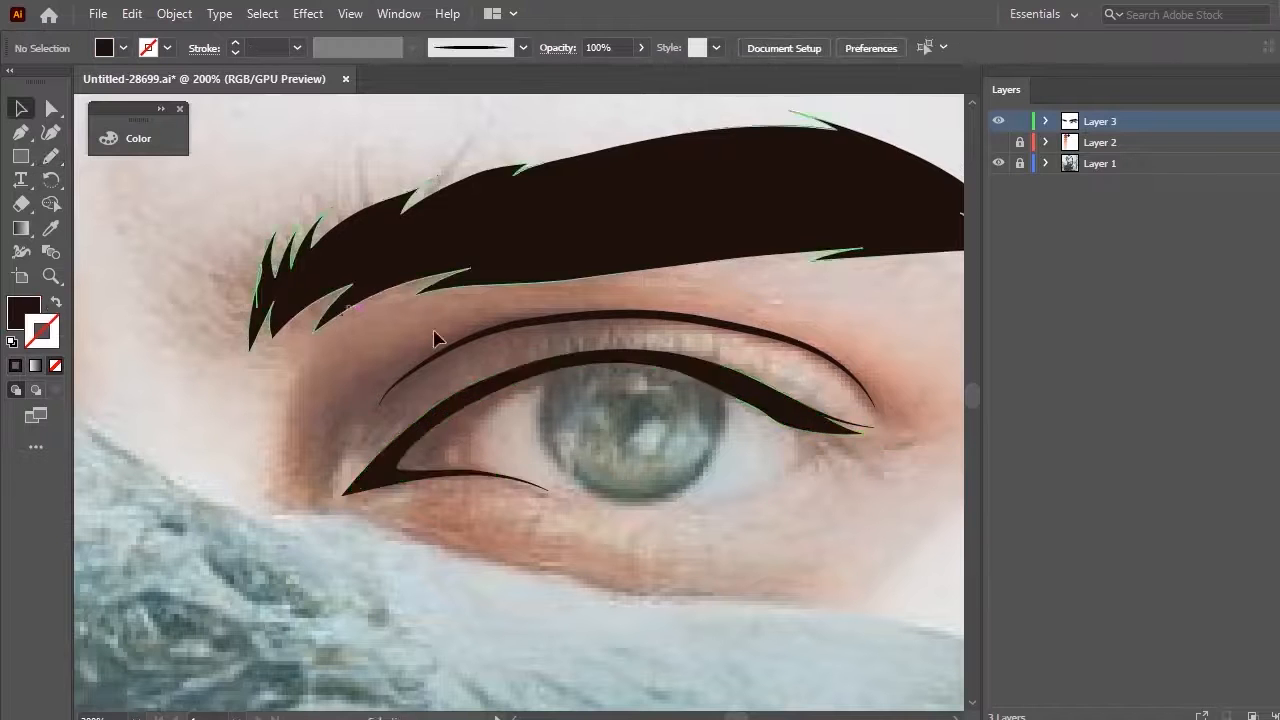
Trace the hair outline along the forehead, including the loose strands and the hood edge, with the Pencil tool
key("ctrl+minus")
key("ctrl+minus")
key("ctrl+minus")
key("ctrl+minus")
key("ctrl+equal")
left_click_drag(705, 122, 775, 379)
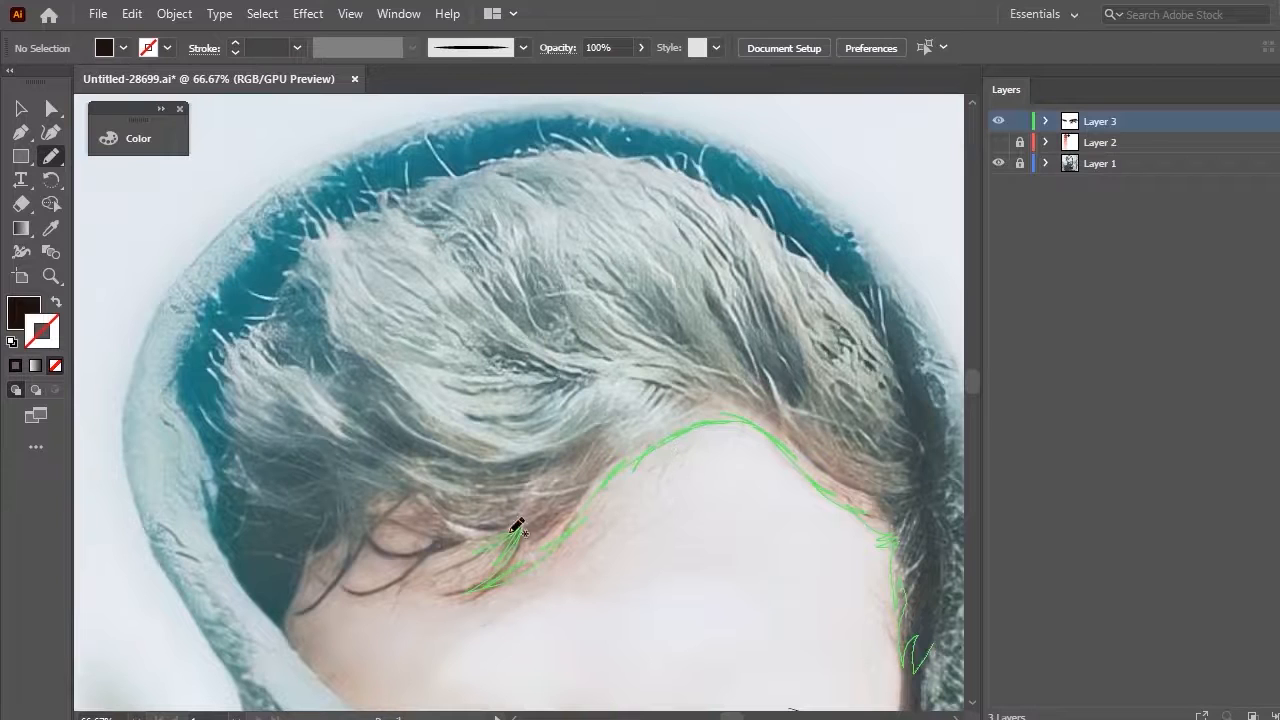
left_click_drag(480, 527, 470, 533)
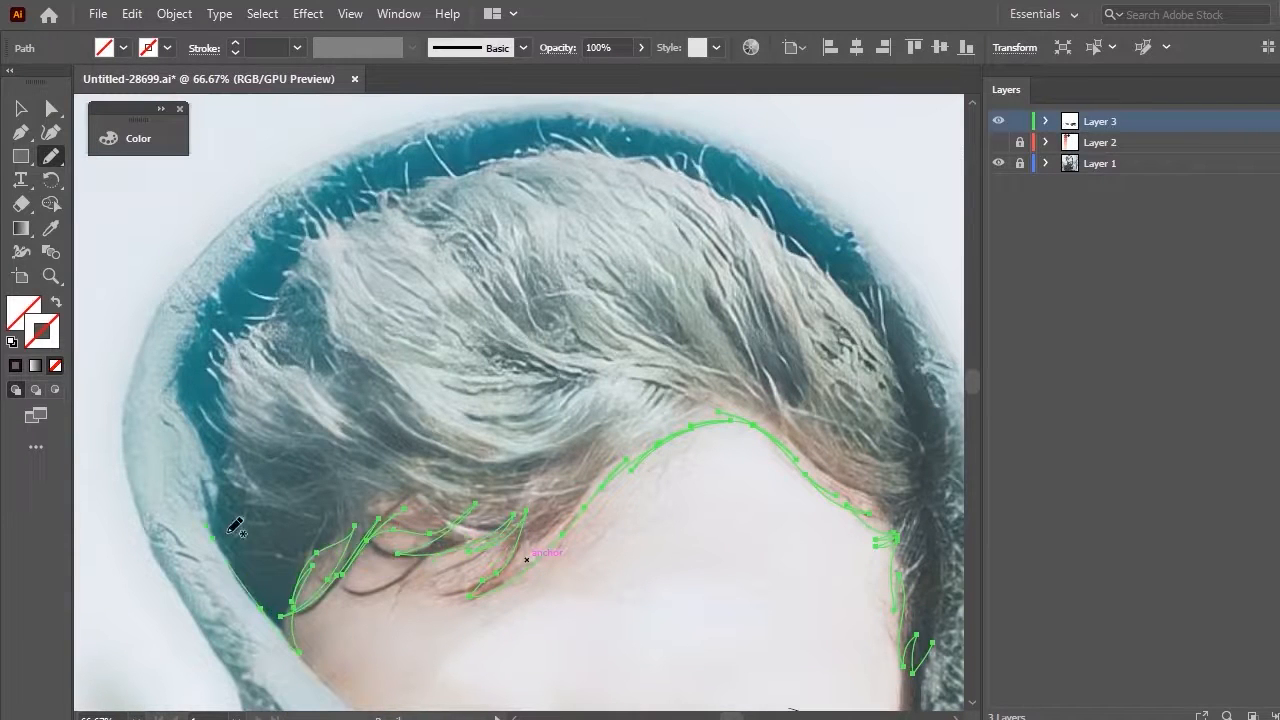
mouse_move(214, 416)
left_mouse_down()
mouse_move(223, 323)
mouse_move(214, 384)
left_mouse_up()
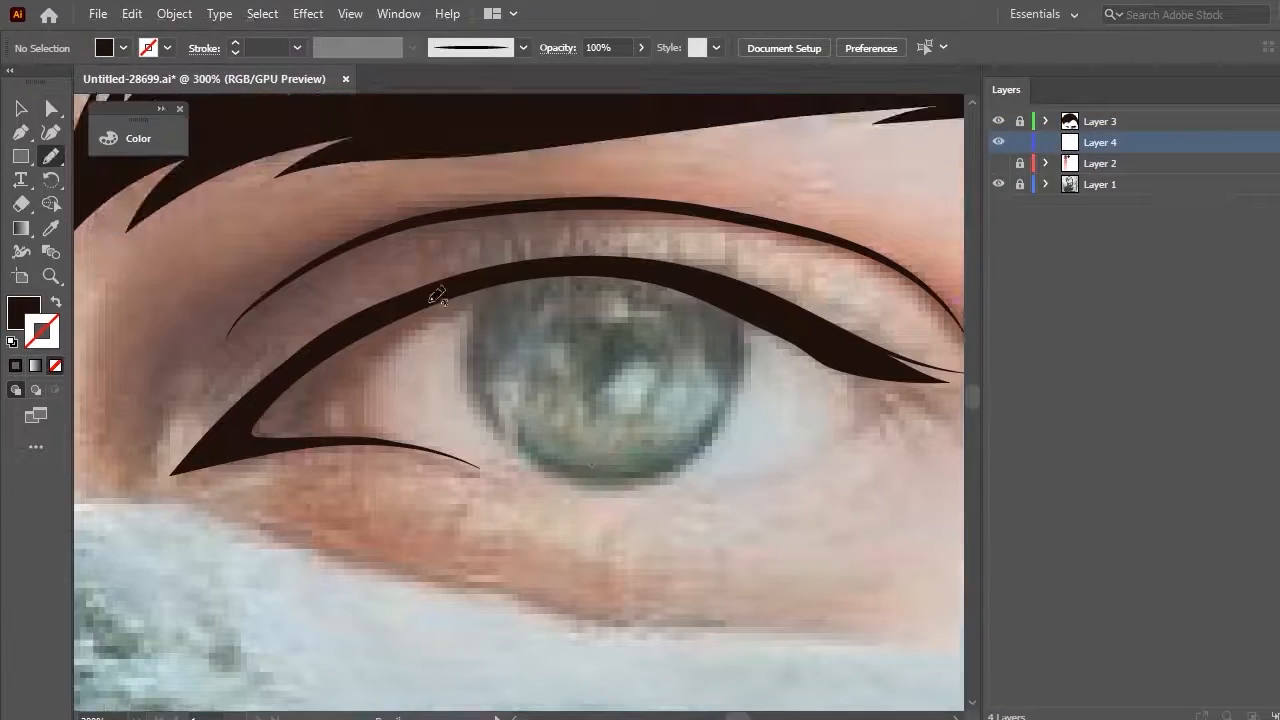
Trace the eye opening along the lids on Layer 4 with the Pencil tool and give it a 1 pt stroke
left_click_drag(291, 434, 388, 442)
left_click_drag(388, 442, 707, 492)
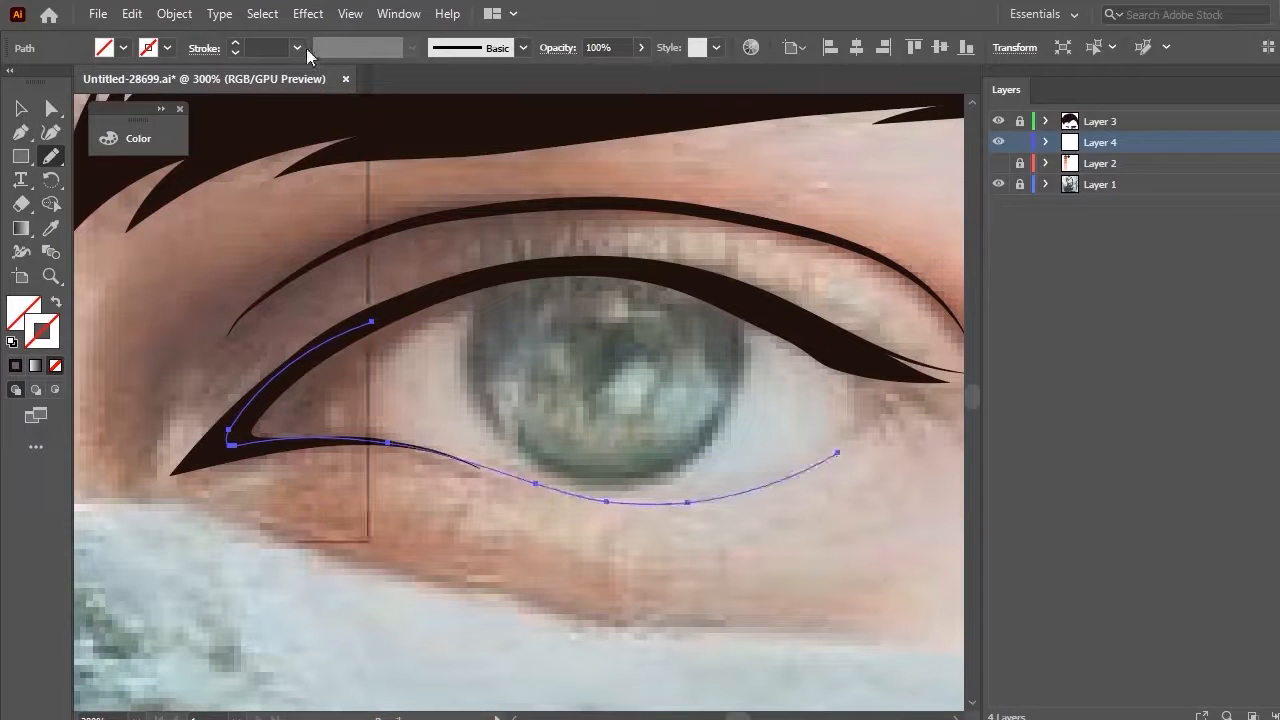
left_click(235, 43)
left_click_drag(540, 486, 738, 488)
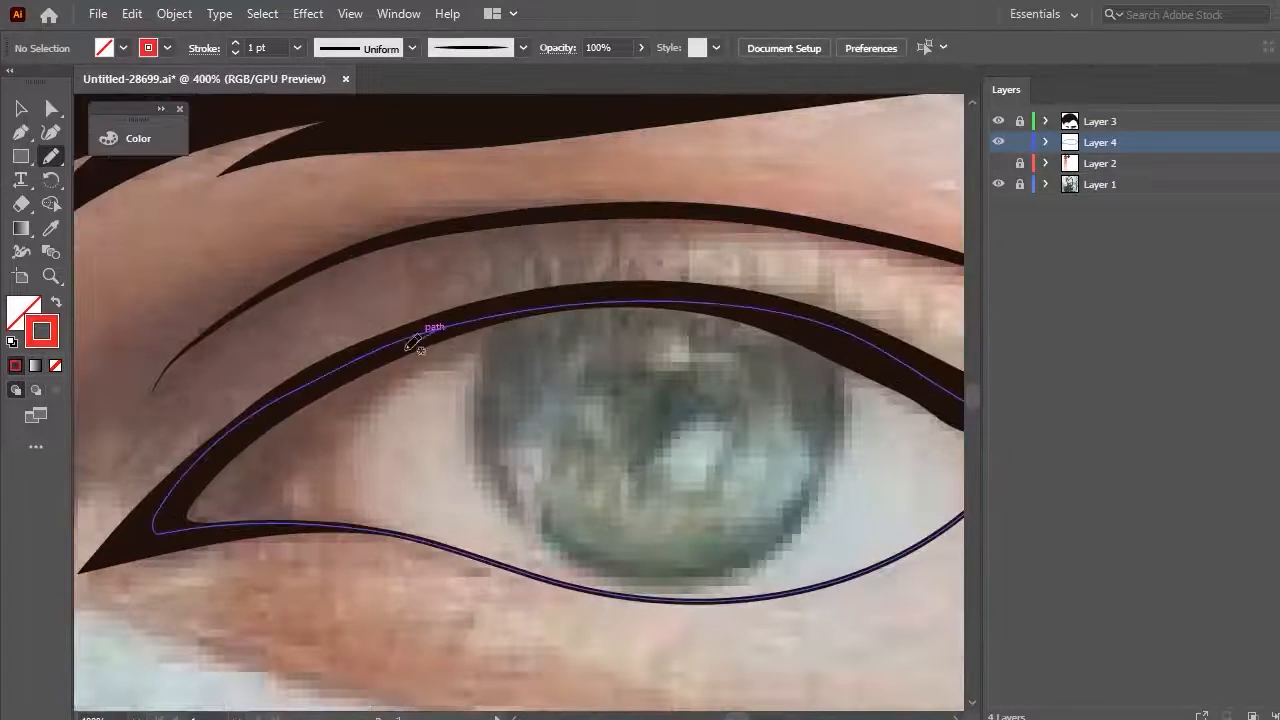
Draw the tear duct shape and a smaller crescent inside it at the inner eye corner with a red pencil stroke
left_click_drag(291, 494, 340, 402)
mouse_move(319, 447)
left_mouse_down()
mouse_move(388, 531)
mouse_move(275, 461)
left_mouse_up()
scroll(366, 385, "left", 1)
left_click(394, 415, "ctrl")
key("ctrl+z")
left_click_drag(350, 428, 356, 426)
left_click(510, 422, "ctrl")
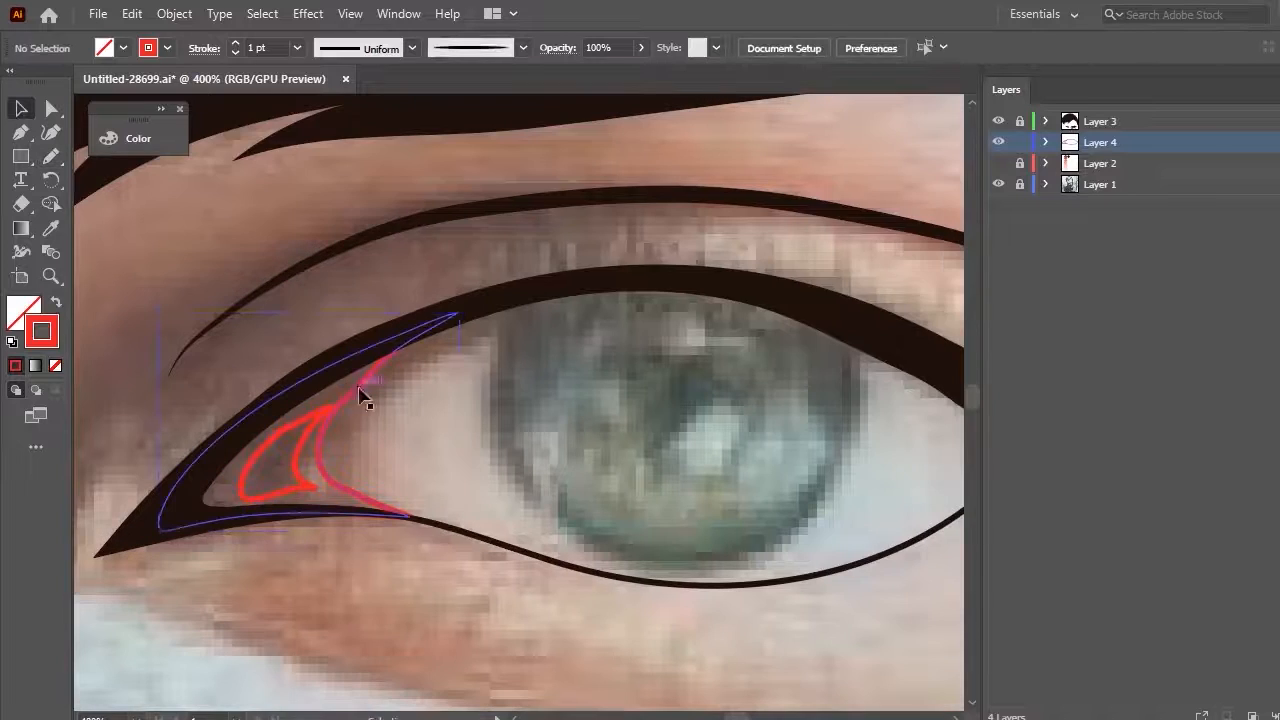
Fill the tear duct shape with muted red and its inner crescent with the lighter red ad5e5e, without strokes
left_click(366, 394)
key("shift+x")
left_click(138, 138)
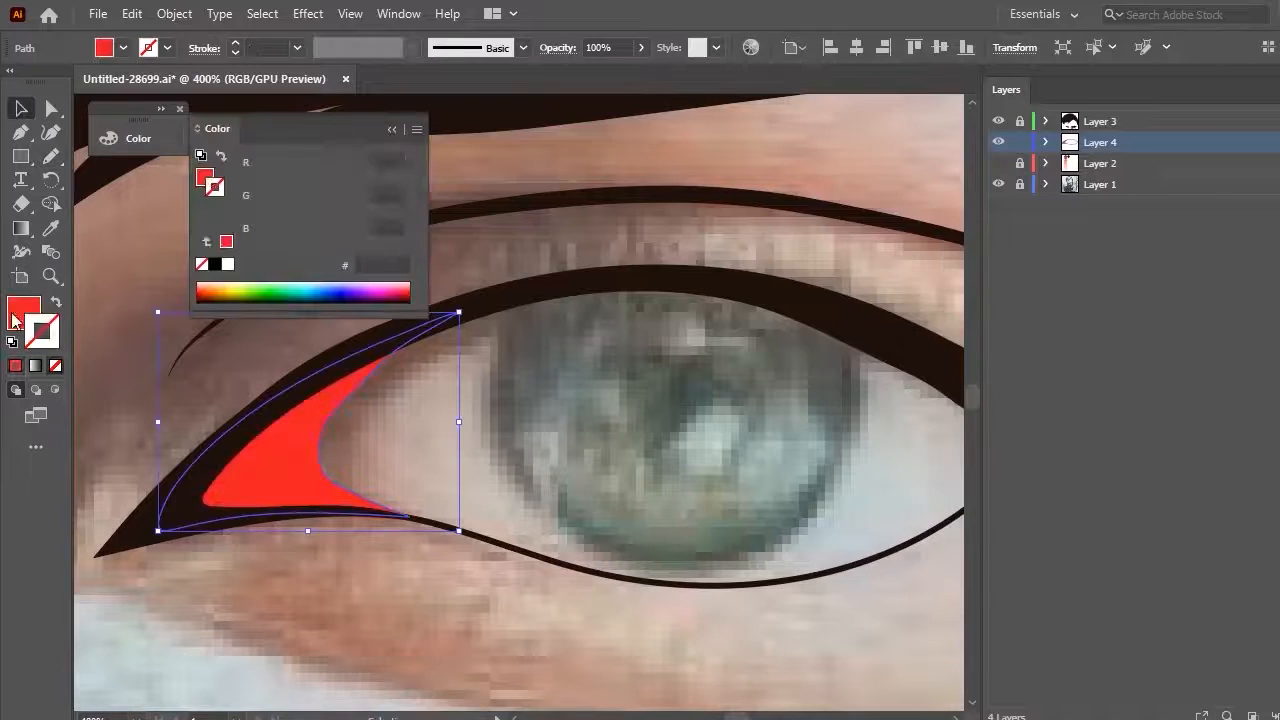
double_click(204, 178)
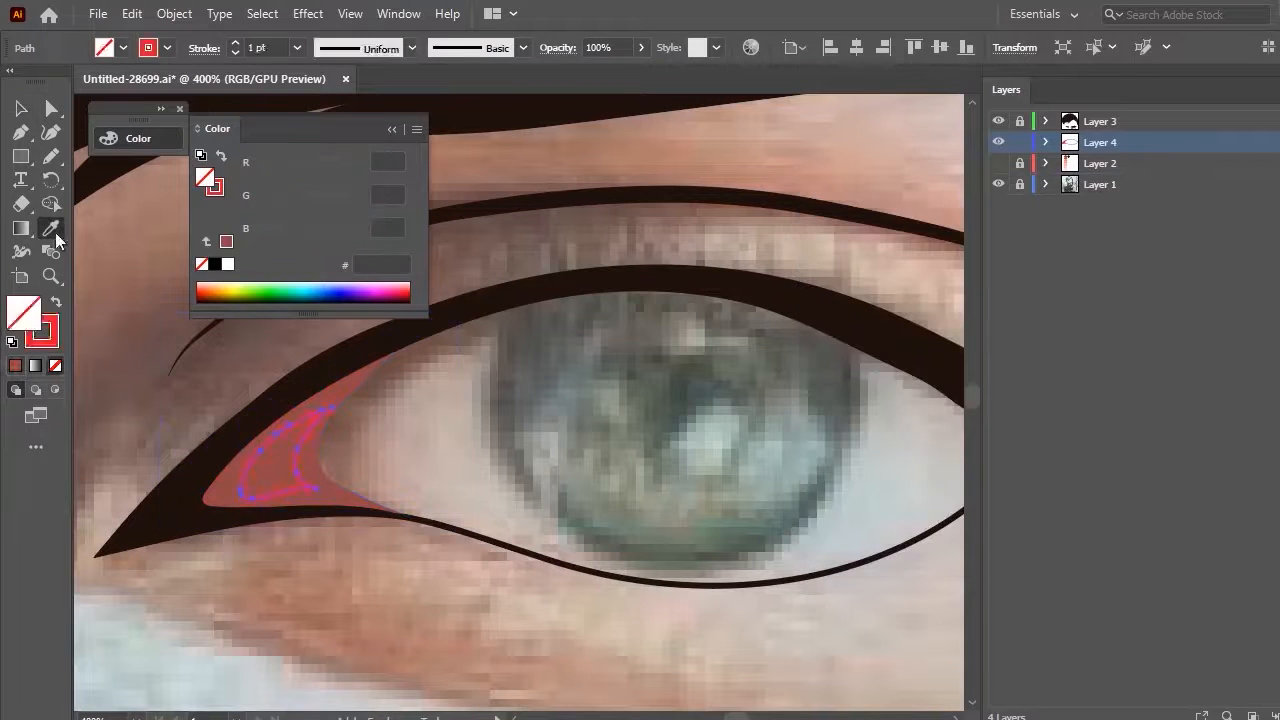
double_click(204, 178)
type("ad5e5e")
key("Return")
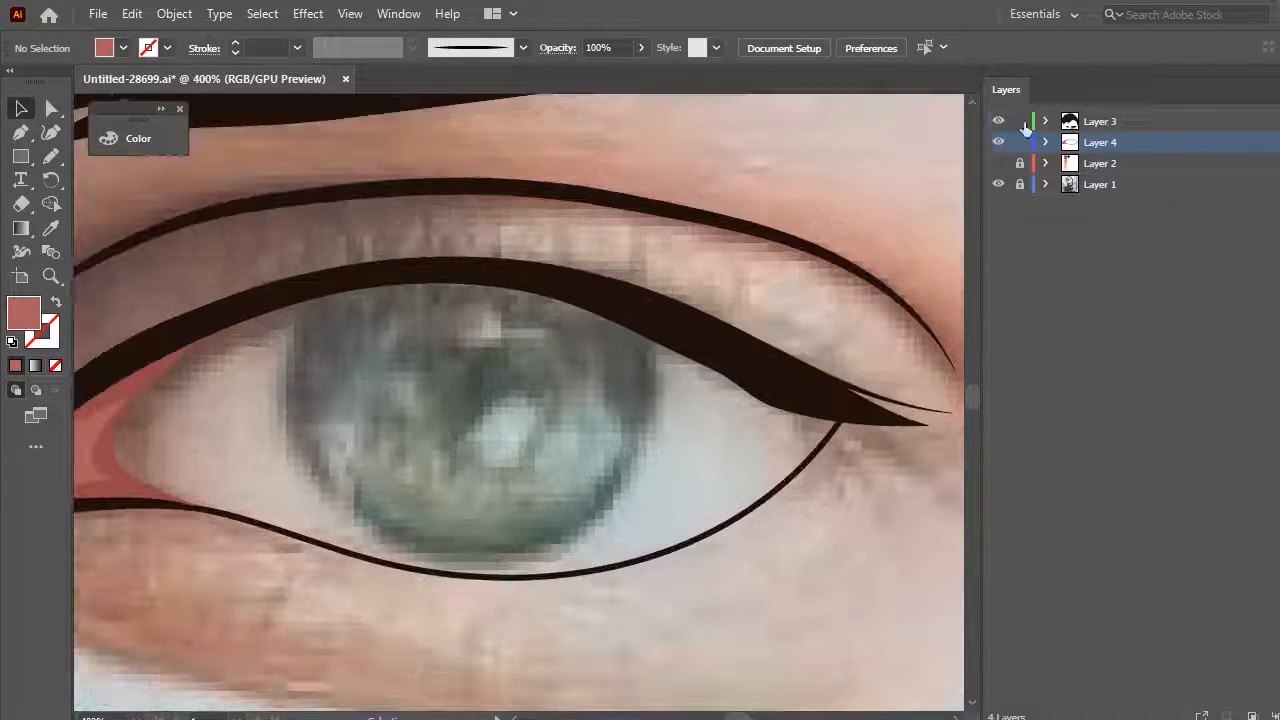
Draw a small shape on Layer 3 closing the outer eye corner and fill it with dark brown sampled from the lash line
left_click(806, 400, "ctrl")
mouse_move(806, 420)
left_mouse_down()
mouse_move(780, 480)
mouse_move(775, 465)
left_mouse_up()
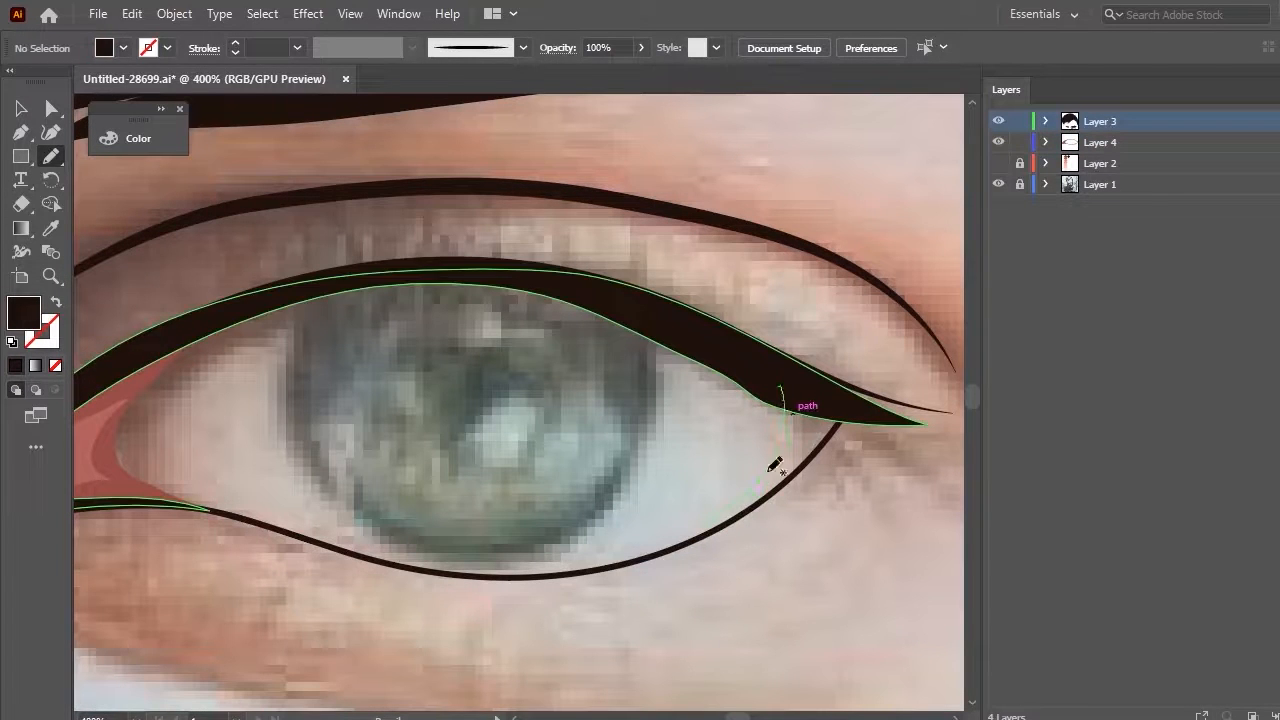
left_click_drag(790, 405, 793, 403)
left_click(51, 228)
left_click(682, 334)
key("v")
left_click(620, 232)
Lock Layer 3 and draw an unfilled, dark-stroked circle around the iris on Layer 4 with the Ellipse tool
scroll(531, 211, "down", 2)
scroll(531, 211, "left", 1)
left_click(1019, 121)
left_click(1100, 142)
scroll(592, 254, "up", 2)
right_click(21, 156)
left_click(110, 180)
mouse_move(603, 351)
left_mouse_down()
mouse_move(806, 349)
mouse_move(782, 351)
left_mouse_up()
left_click(57, 304)
left_click_drag(603, 351, 606, 333)
Duplicate the iris circle, scale the copy slightly smaller and place it inside the original
key("ctrl+c")
key("ctrl+v")
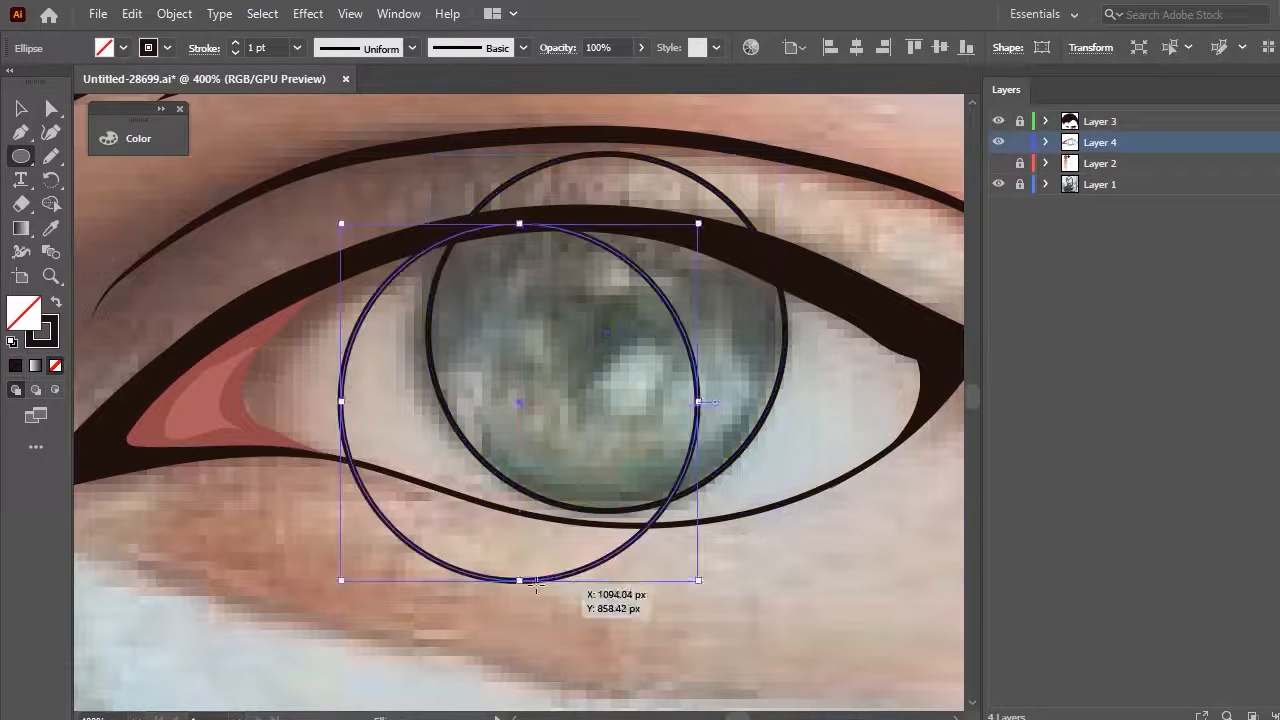
left_click_drag(520, 581, 520, 570)
left_click_drag(519, 402, 606, 338)
Paste another copy of the circle, shrink it to pupil size and place it in the middle of the iris
key("ctrl+v")
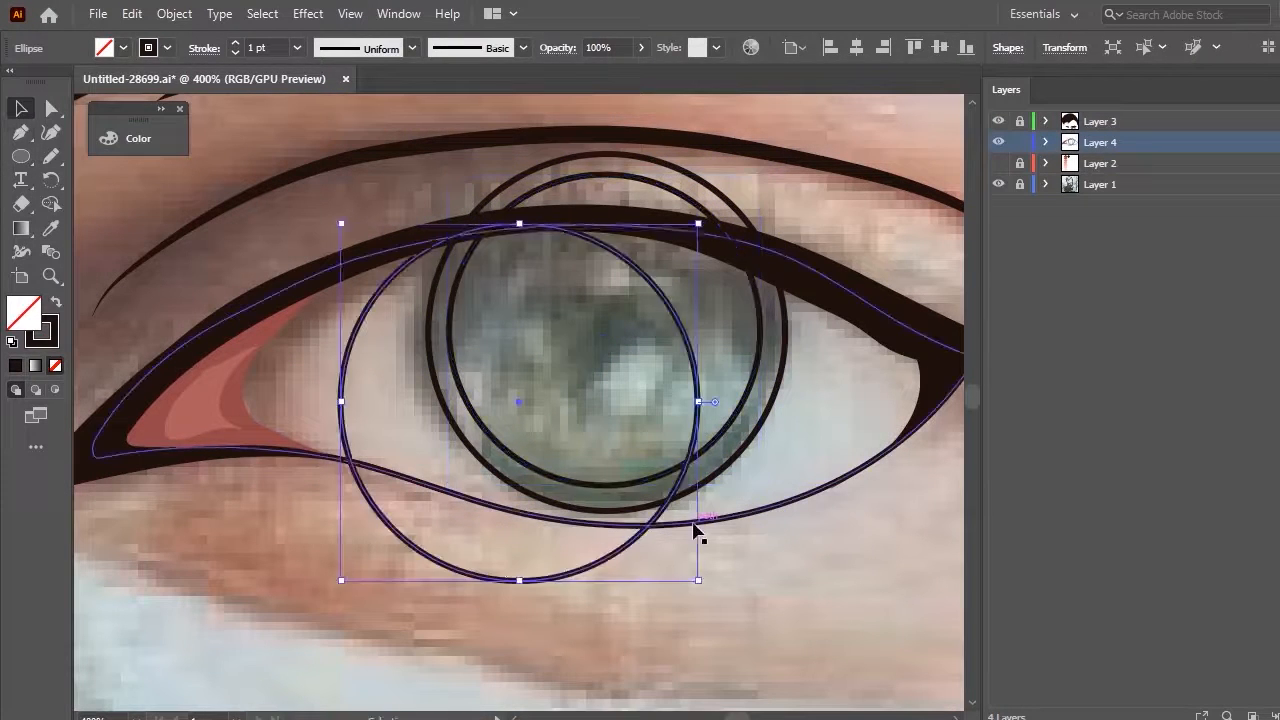
left_click_drag(492, 381, 492, 376)
left_click_drag(519, 300, 605, 323)
Trim the two iris circles where they extend above the eye outline with the Shape Builder tool, and deselect everything
left_click(678, 524)
left_click(640, 508, "shift")
left_click(625, 485, "shift")
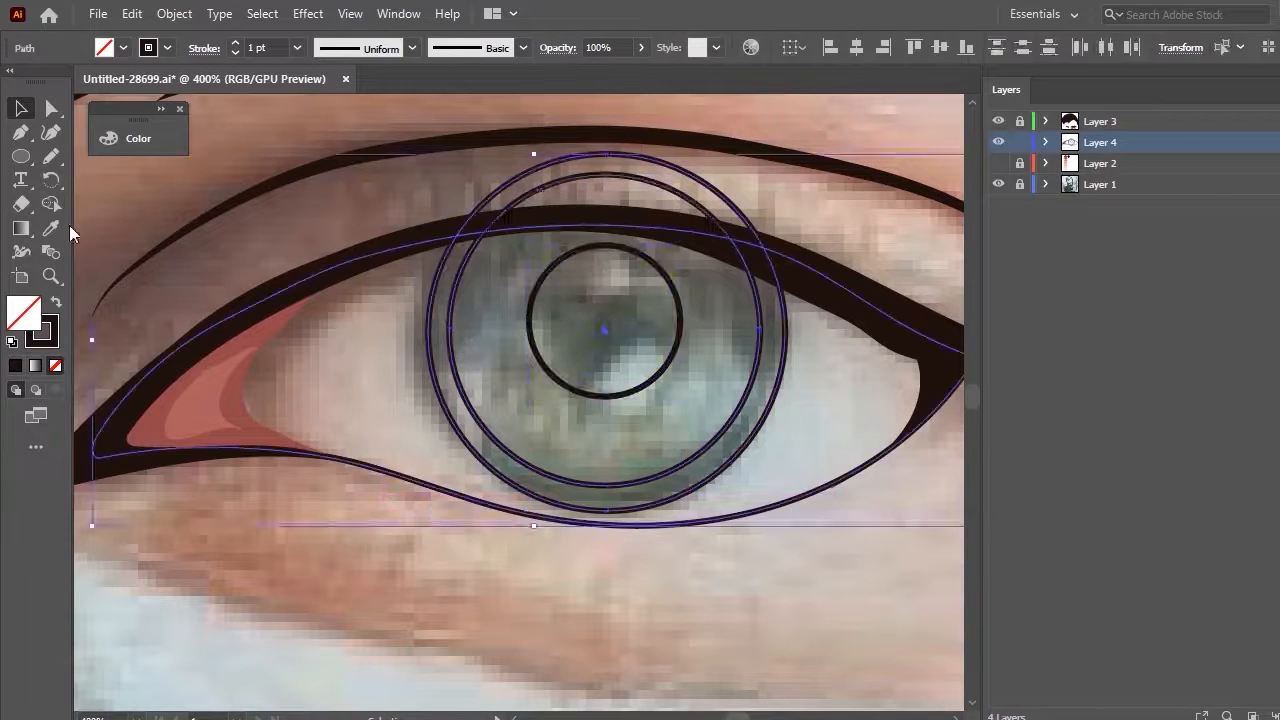
left_click(51, 204)
left_click_drag(600, 200, 600, 163)
left_click(24, 110)
key("ctrl+shift+a")
Draw a notched crescent across the lower iris and a small leaf-shaped reflection over the pupil with the Pencil tool
left_click(51, 155)
mouse_move(480, 298)
left_mouse_down()
mouse_move(710, 280)
mouse_move(560, 458)
mouse_move(480, 300)
left_mouse_up()
scroll(660, 443, "up", 2)
left_click_drag(669, 431, 552, 494)
left_click(22, 109)
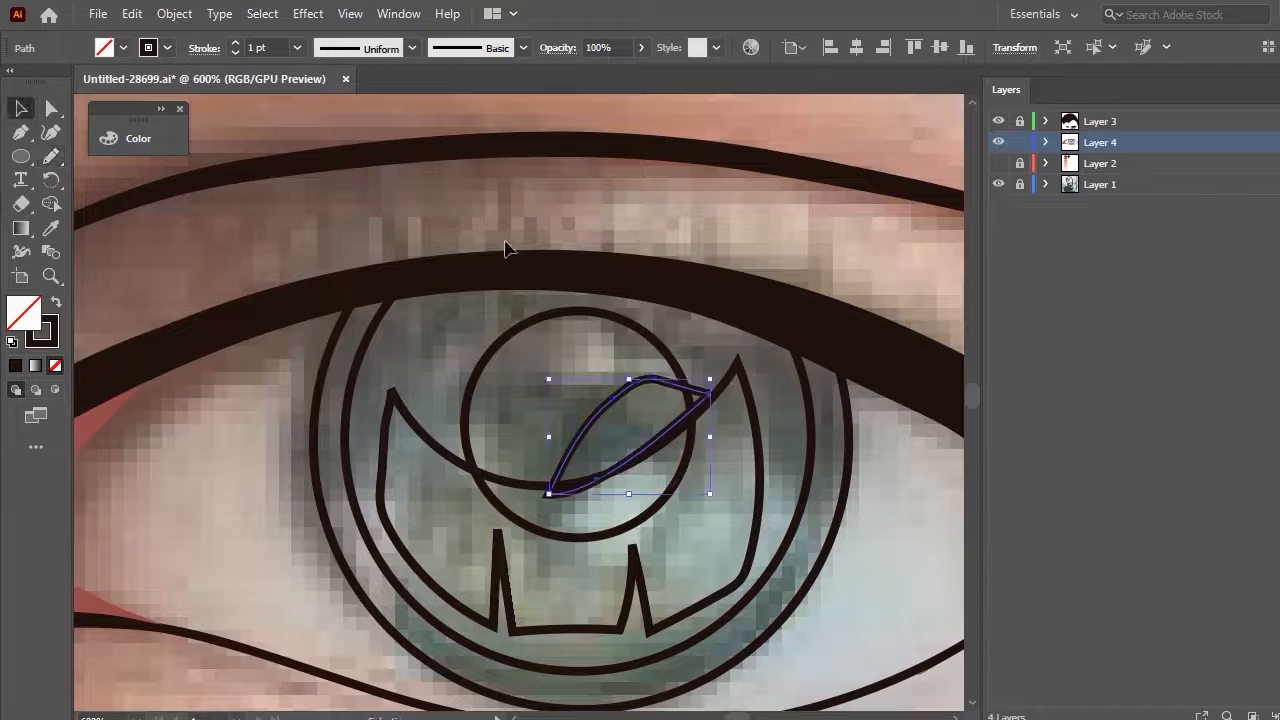
Fill the pupil circle and the outer iris shape with dark brown by swapping their fill and stroke
left_click(512, 331)
left_click(335, 345, "shift")
left_click(56, 302)
Fill the inner iris shape with dark olive green and remove its stroke
left_click(346, 492)
left_click(56, 302)
double_click(24, 313)
left_click(1101, 427)
left_click(991, 431)
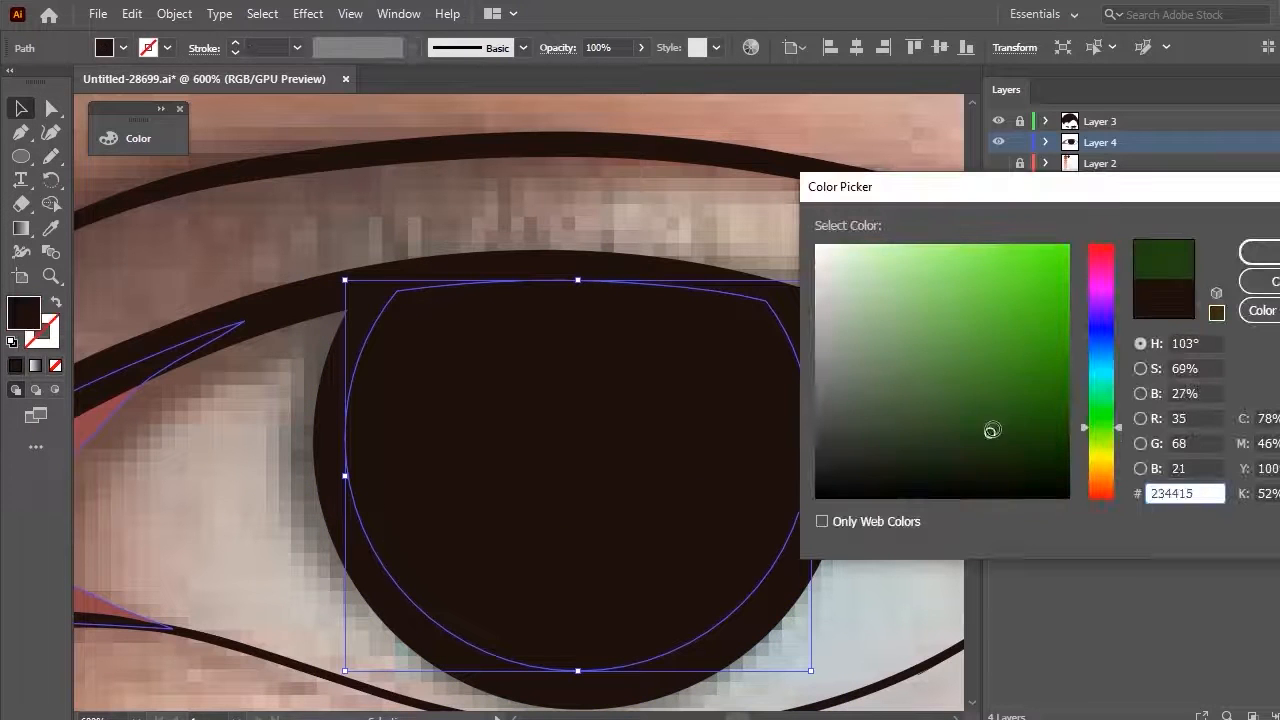
left_click_drag(947, 414, 942, 425)
left_click(1093, 445)
left_click(967, 434)
left_click(1262, 252)
Fill the notched crescent in the lower iris with a lighter olive green based on the sampled iris color
left_click(440, 452)
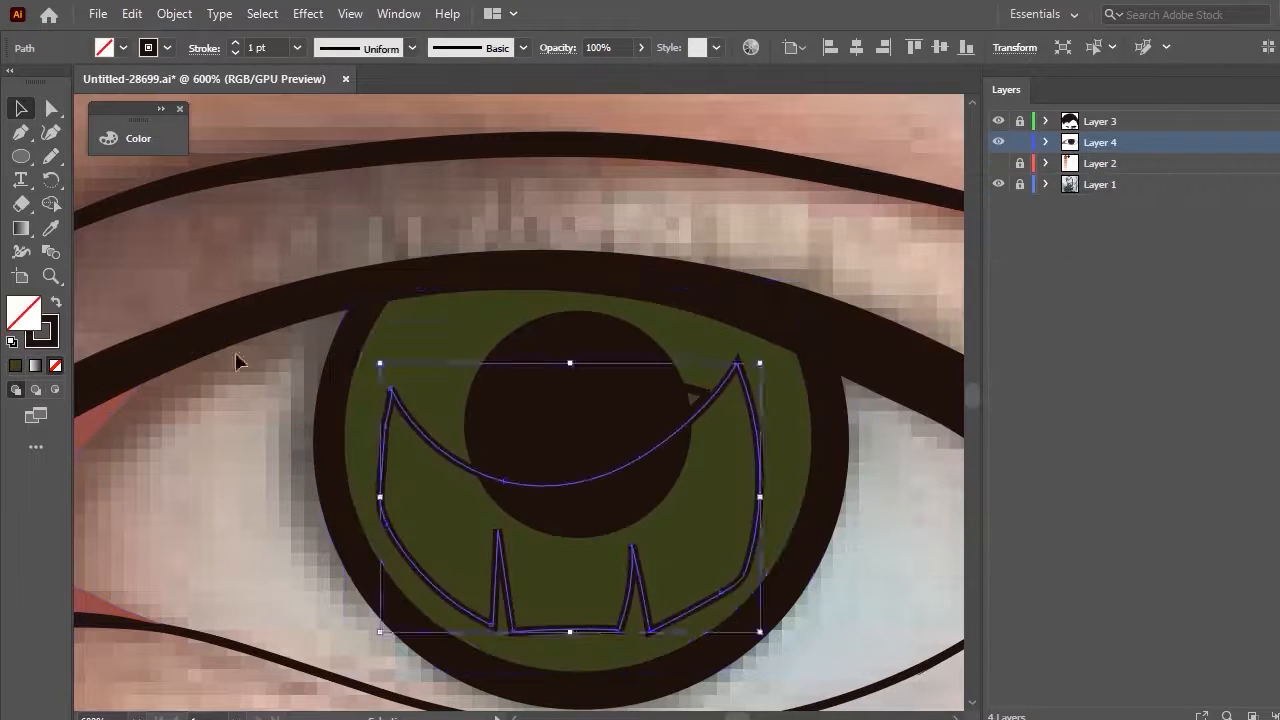
left_click(50, 229)
left_click(410, 345)
double_click(17, 315)
left_click_drag(1091, 438, 1093, 453)
left_click(1000, 397)
left_click(1262, 252)
left_click(22, 109)
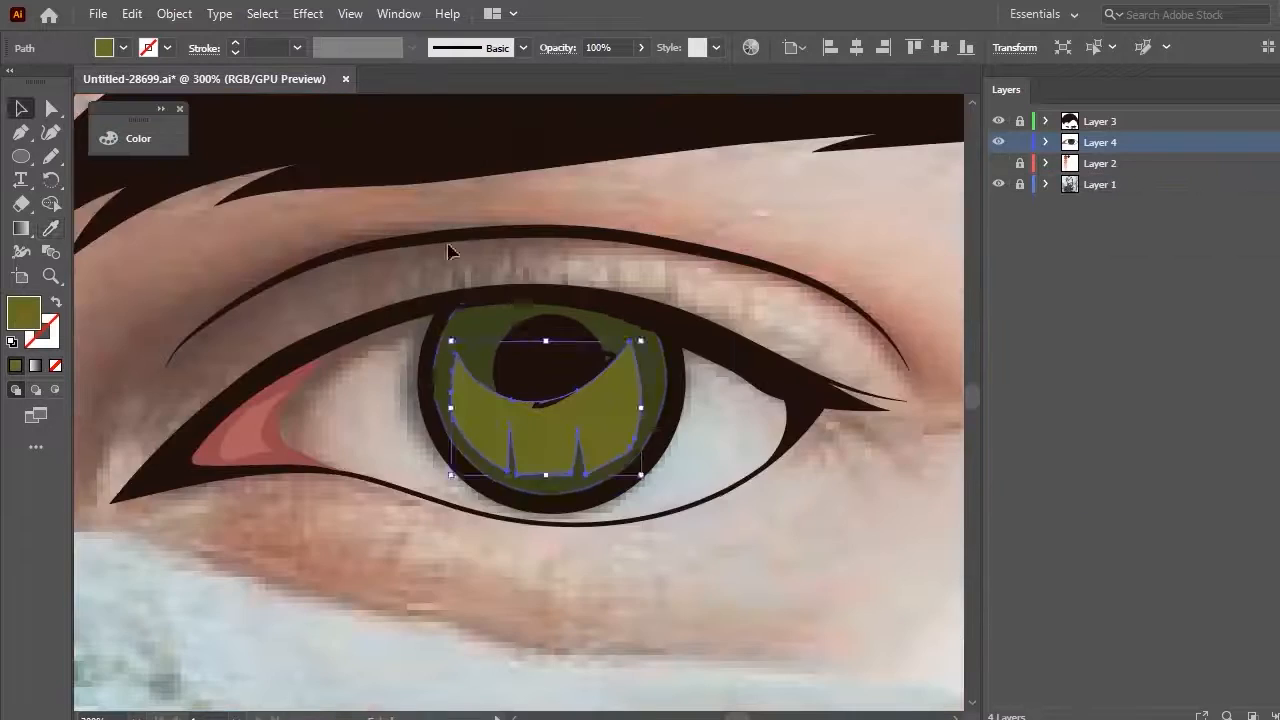
Arrange the pupil in front of the lighter olive crescent and activate the Pencil tool
left_click(556, 532)
left_click(575, 430, "shift")
right_click(580, 433)
mouse_move(636, 331)
left_click(861, 331)
left_click(868, 305)
left_click(706, 548)
key("n")
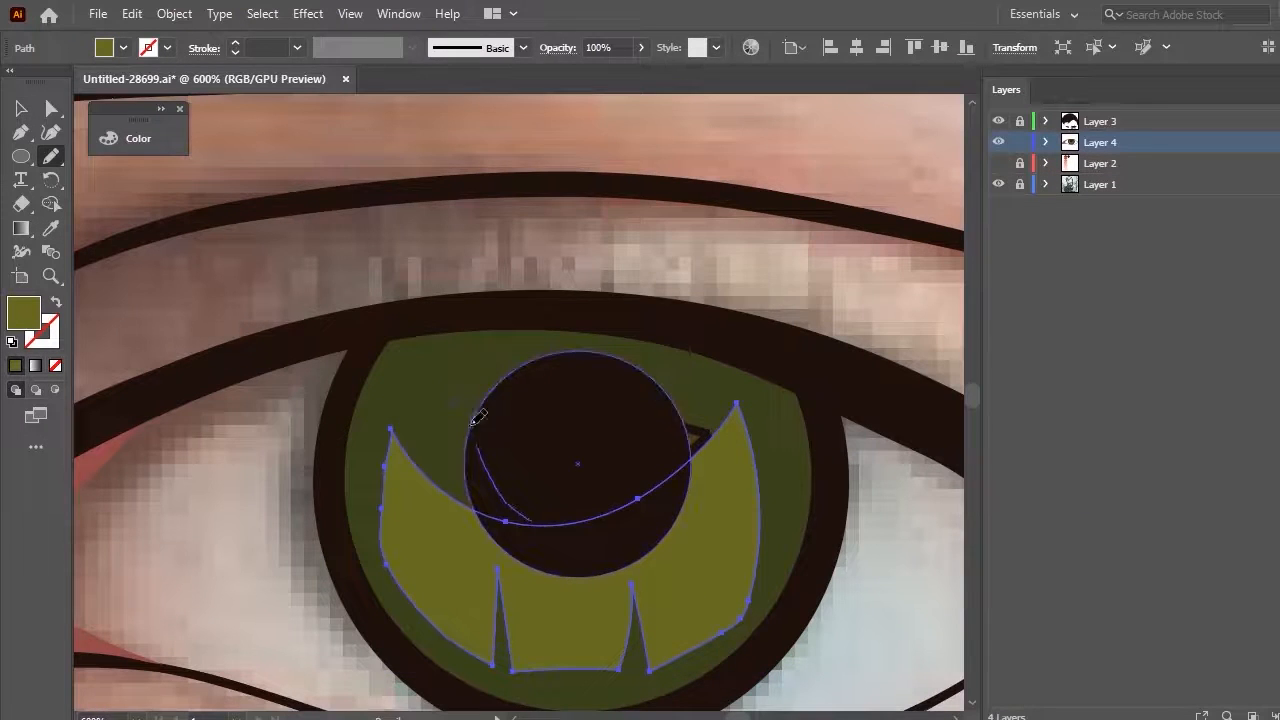
Reshape the upper edge of the lighter olive crescent beside the pupil
left_click_drag(472, 426, 383, 490)
scroll(445, 422, "down", 2)
key("v")
scroll(445, 422, "down", 2)
scroll(474, 392, "up", 2)
left_click(412, 385)
Draw small sample ellipses in the iris's dark and light olive colors beside the iris
key("g")
left_click(21, 156)
mouse_move(162, 348)
left_mouse_down()
mouse_move(250, 466)
mouse_move(189, 407)
left_mouse_up()
left_click(21, 156)
Apply a gradient to the inner iris shape and set both stops to the sampled dark olive green
left_click(334, 335)
left_click(21, 228)
left_click(478, 588)
left_click(482, 625)
left_click(164, 371)
left_click(653, 588)
left_click(164, 371)
Make one stop of the inner iris gradient transparent and run the gradient vertically so it fades upward
left_click(609, 613)
left_click(631, 373)
left_click(21, 228)
left_click_drag(560, 597, 541, 306)
Apply a gradient to the notched crescent and set both stops to the sampled light olive
left_click(690, 470)
left_click(21, 228)
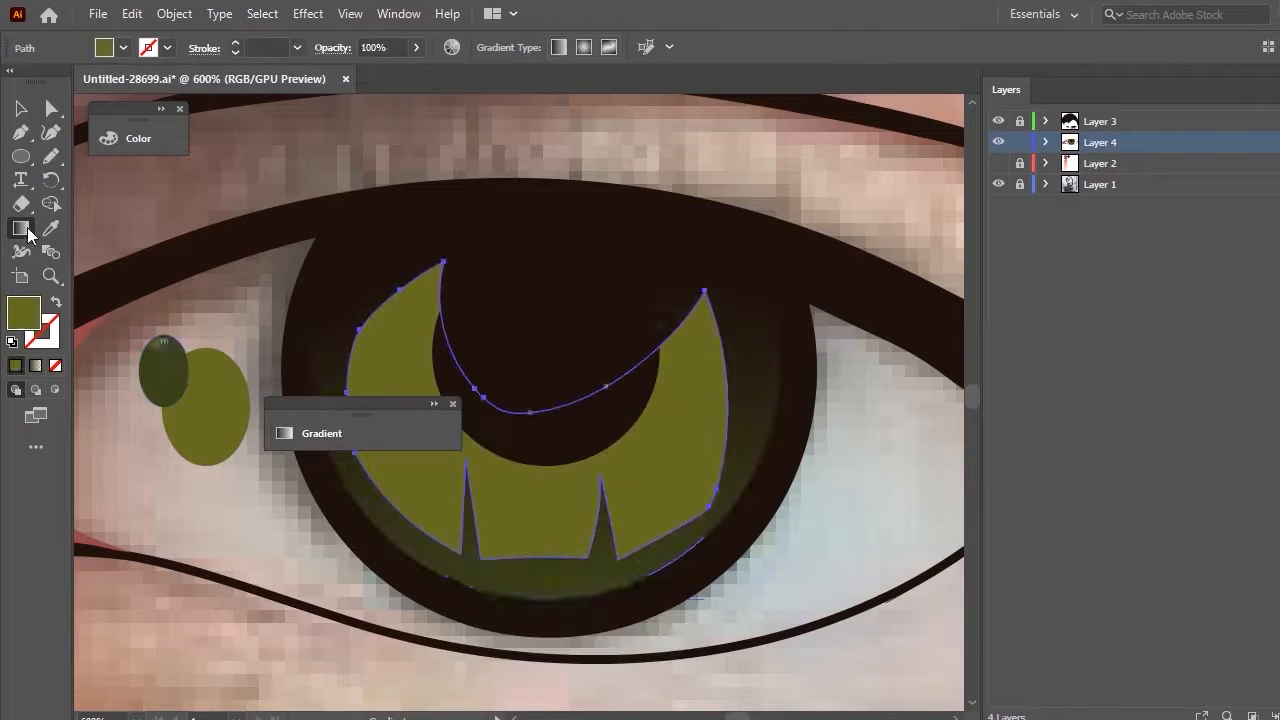
double_click(27, 229)
left_click(543, 575)
left_click(653, 588)
left_click(482, 625)
left_click(212, 412)
left_click(478, 588)
left_click(212, 412)
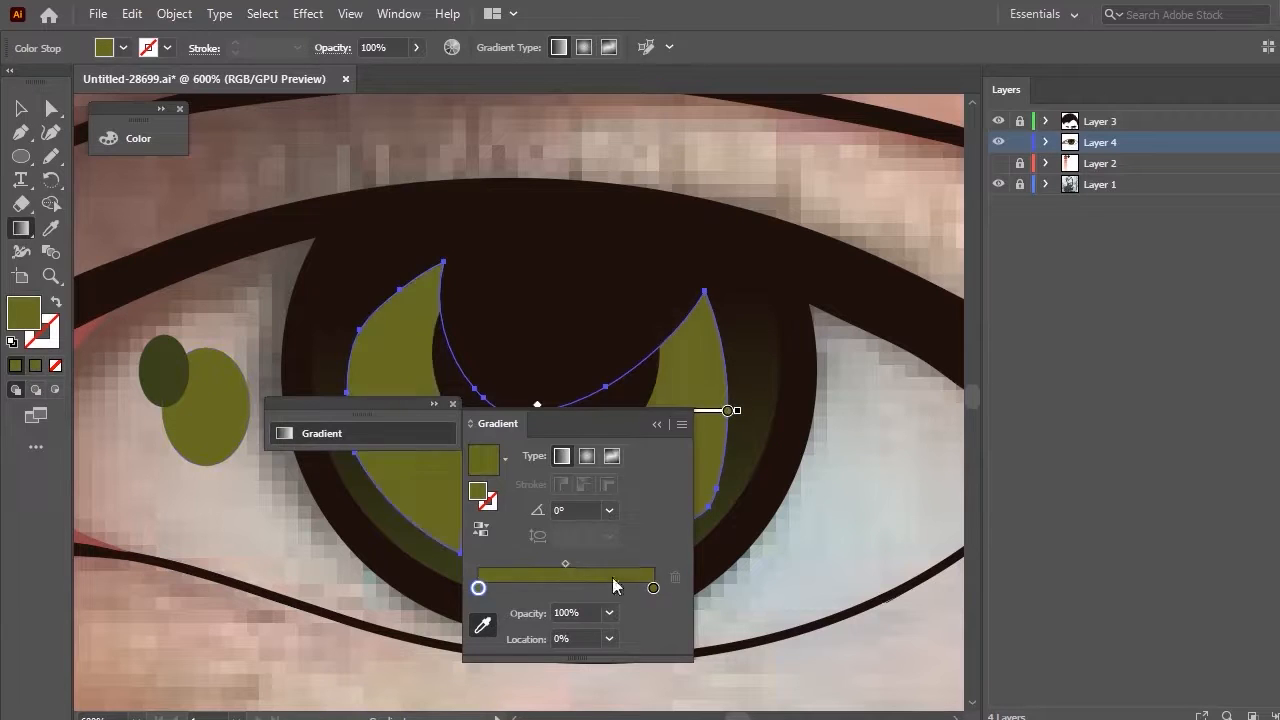
Fade the crescent's gradient to transparent toward its upper tips, and delete the sample ellipses beside the iris
left_click(609, 613)
left_click_drag(573, 541, 589, 265)
left_click_drag(529, 237, 546, 634)
left_click(453, 404)
left_click(21, 108)
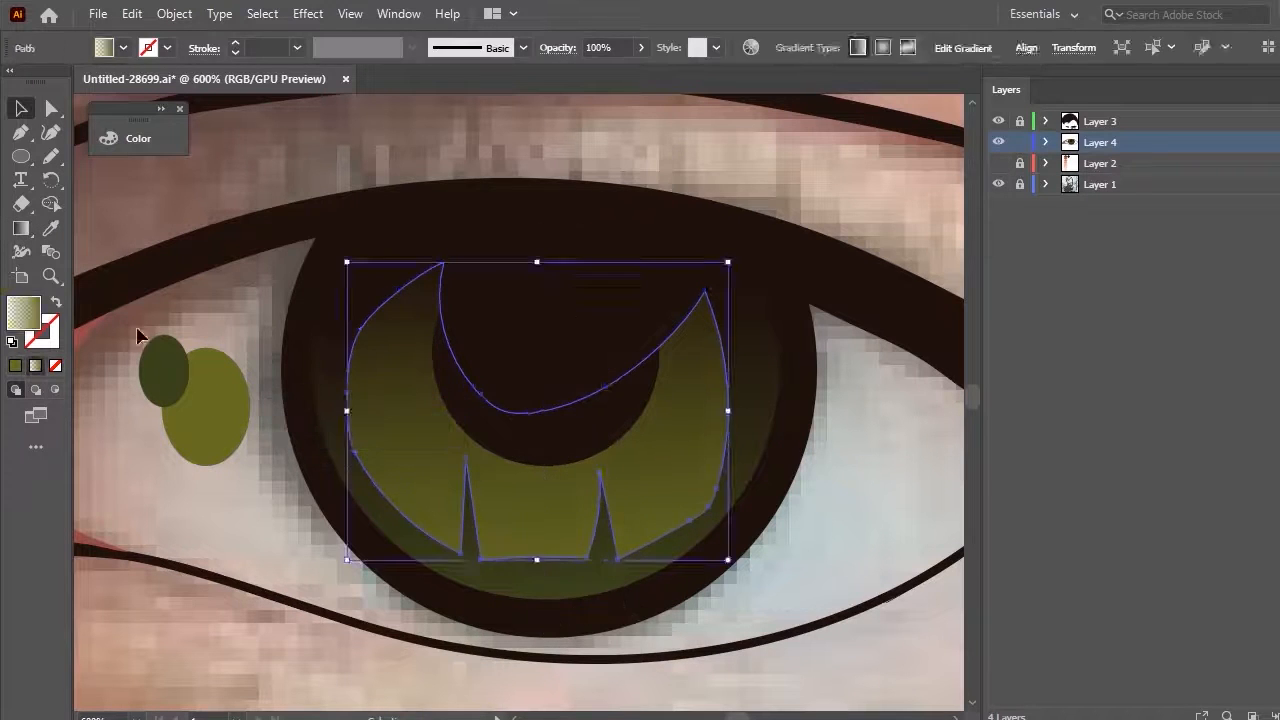
left_click_drag(134, 328, 237, 440)
key("Delete")
Copy the crescent's gradient onto the highlight shape over the pupil and change its opaque stop to white
left_click(602, 383)
left_click(51, 228)
double_click(15, 234)
left_click(653, 588)
double_click(22, 310)
left_click(803, 228)
left_click(1236, 212)
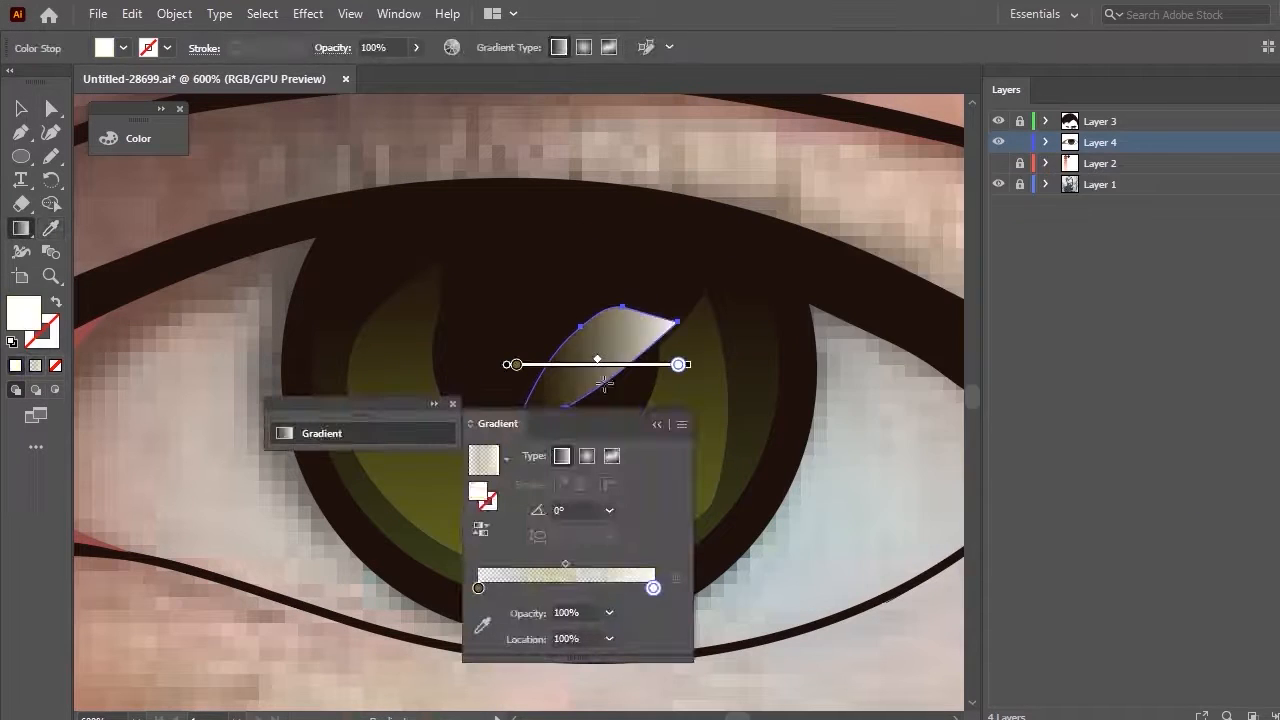
Angle the pupil highlight's gradient so the white upper end fades to transparent at the lower end
left_click(658, 424)
left_click_drag(530, 314, 630, 291)
left_click_drag(569, 451, 621, 306)
left_click(21, 108)
left_click(453, 404)
left_click(275, 385)
Draw a curved highlight across the lower iris and copy the pupil highlight's gradient onto it
left_click(51, 156)
left_click_drag(681, 366, 476, 512)
left_click_drag(711, 447, 714, 446)
left_click(51, 228)
left_click(578, 322)
left_click(597, 322)
Run the lower highlight's gradient diagonally across the iris for a soft translucent white fade
left_click(21, 228)
left_click_drag(561, 354, 371, 521)
left_click_drag(713, 287, 449, 614)
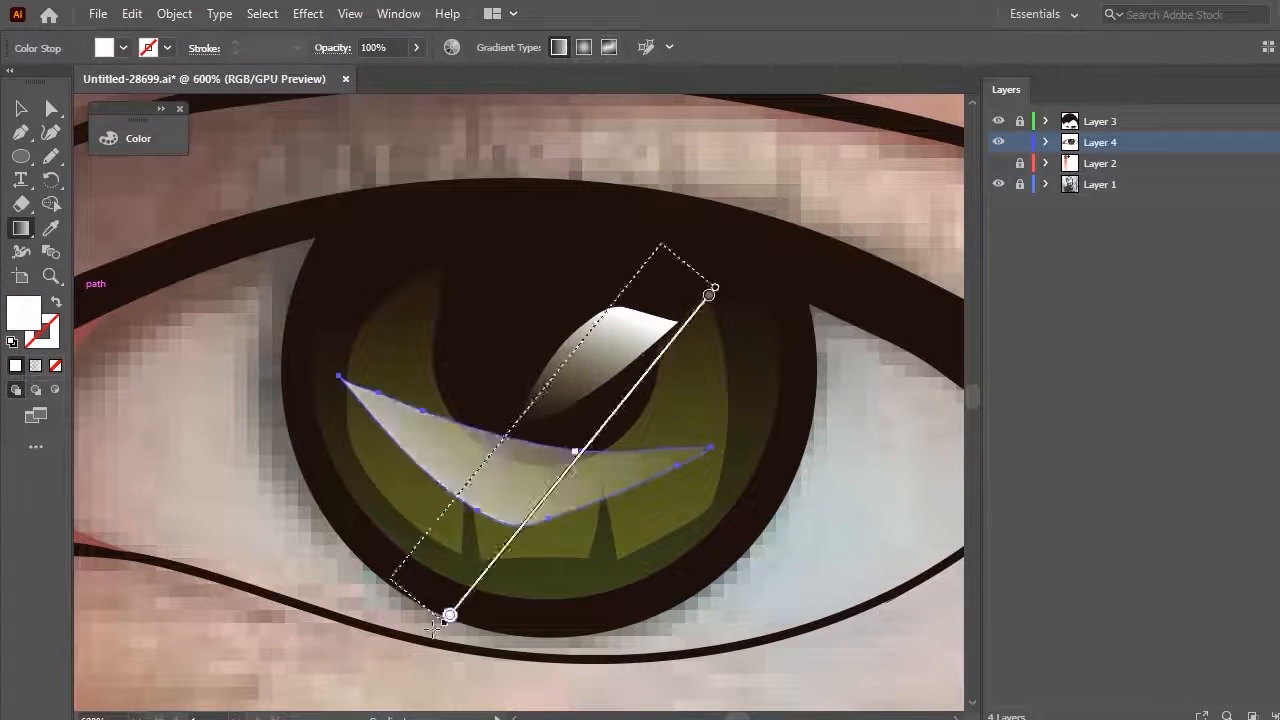
left_click(21, 108)
left_click(250, 385)
Draw a shadow shape along the top of the eyeball, fill it with gray 727272 and send it to the back
scroll(483, 396, "down", 3)
scroll(350, 380, "up", 2)
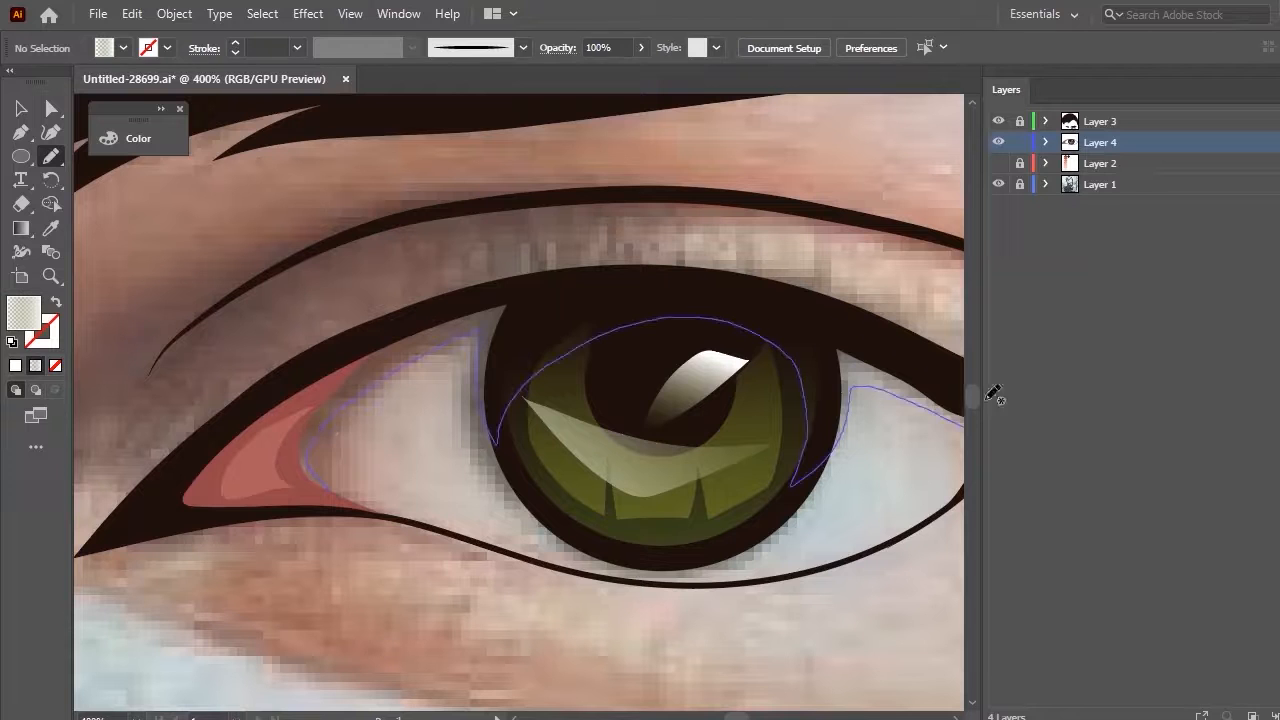
left_click_drag(318, 500, 343, 504)
scroll(340, 480, "up", 1)
double_click(14, 321)
left_click(815, 386)
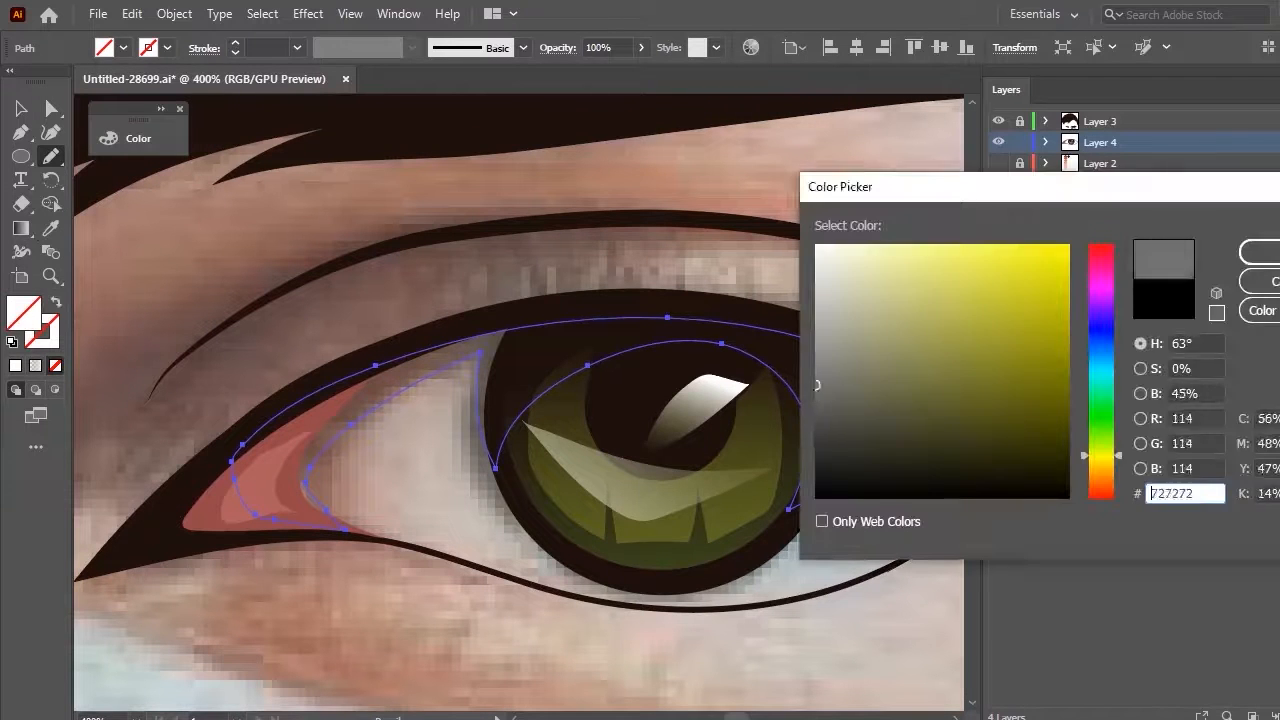
left_click(1262, 249)
right_click(626, 400)
left_click(880, 686)
Draw a second, larger shadow shape across both sides of the eyeball and send it to the back
left_click(21, 108)
left_click(51, 156)
mouse_move(428, 548)
left_mouse_down()
mouse_move(369, 516)
mouse_move(387, 414)
left_mouse_up()
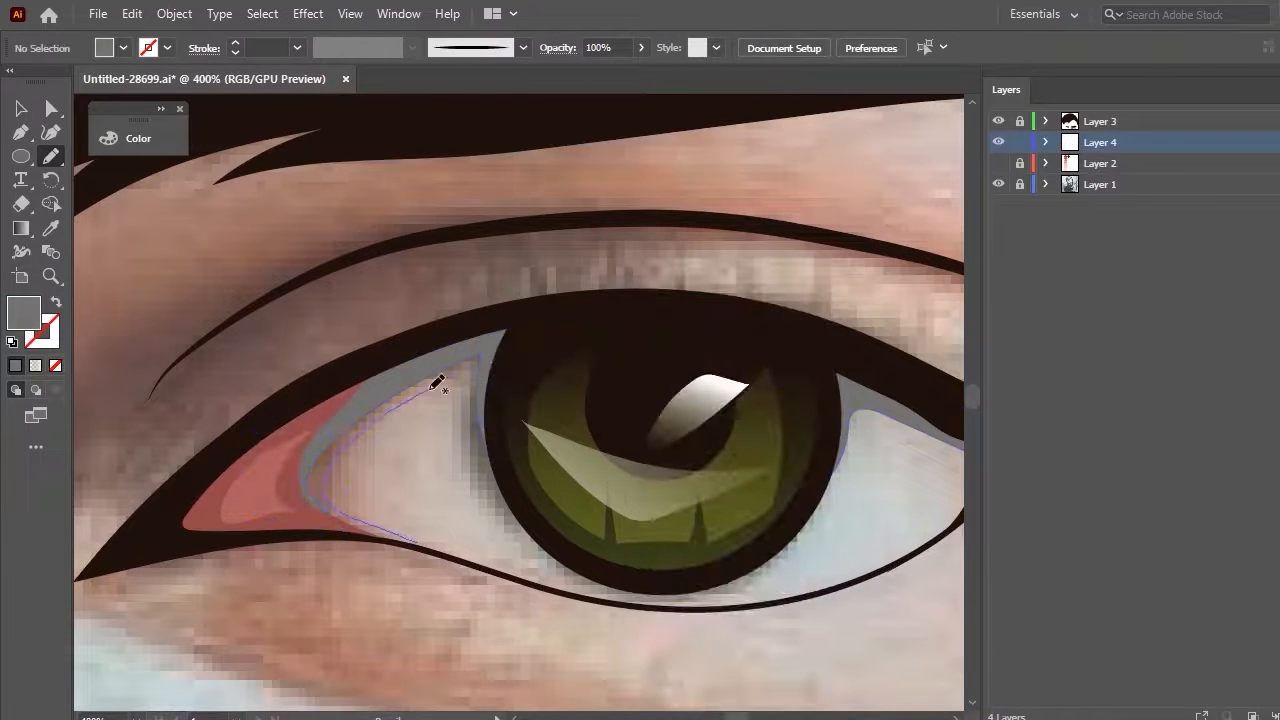
left_click_drag(848, 465, 927, 453)
key("ctrl+minus")
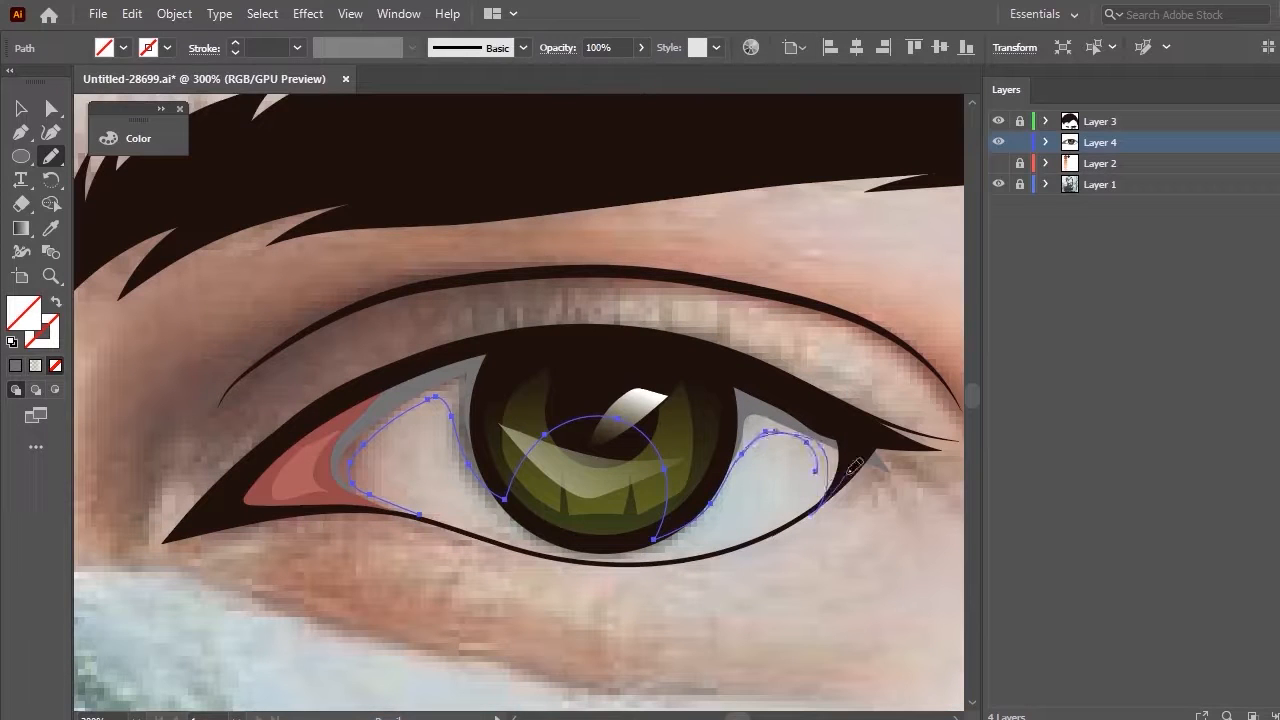
right_click(448, 468)
left_click(753, 686)
Fill the second eyeball shadow with a lighter gray based on the first shadow's color
scroll(502, 447, "up", 3)
left_click(51, 228)
left_click(400, 250)
double_click(26, 320)
left_click(1262, 249)
left_click(21, 108)
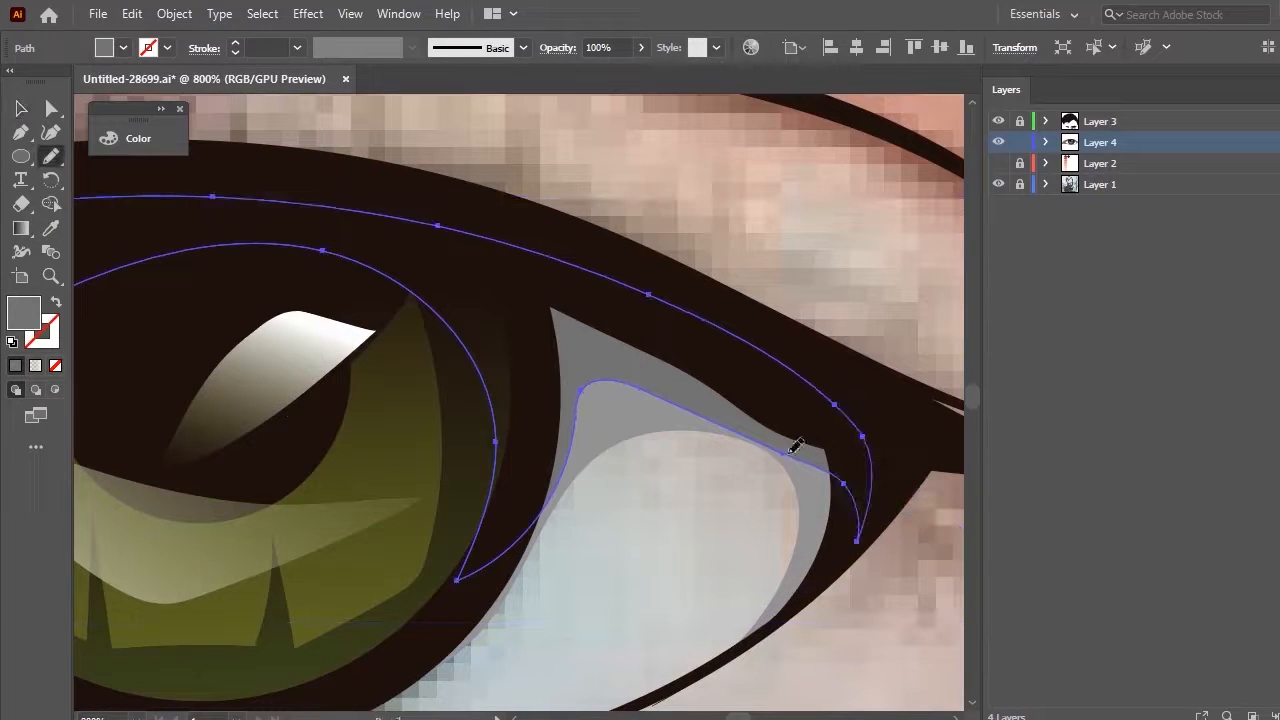
Refine the edges of the gray shadows and the upper lash line near the eye's outer corner
left_click_drag(796, 445, 840, 548)
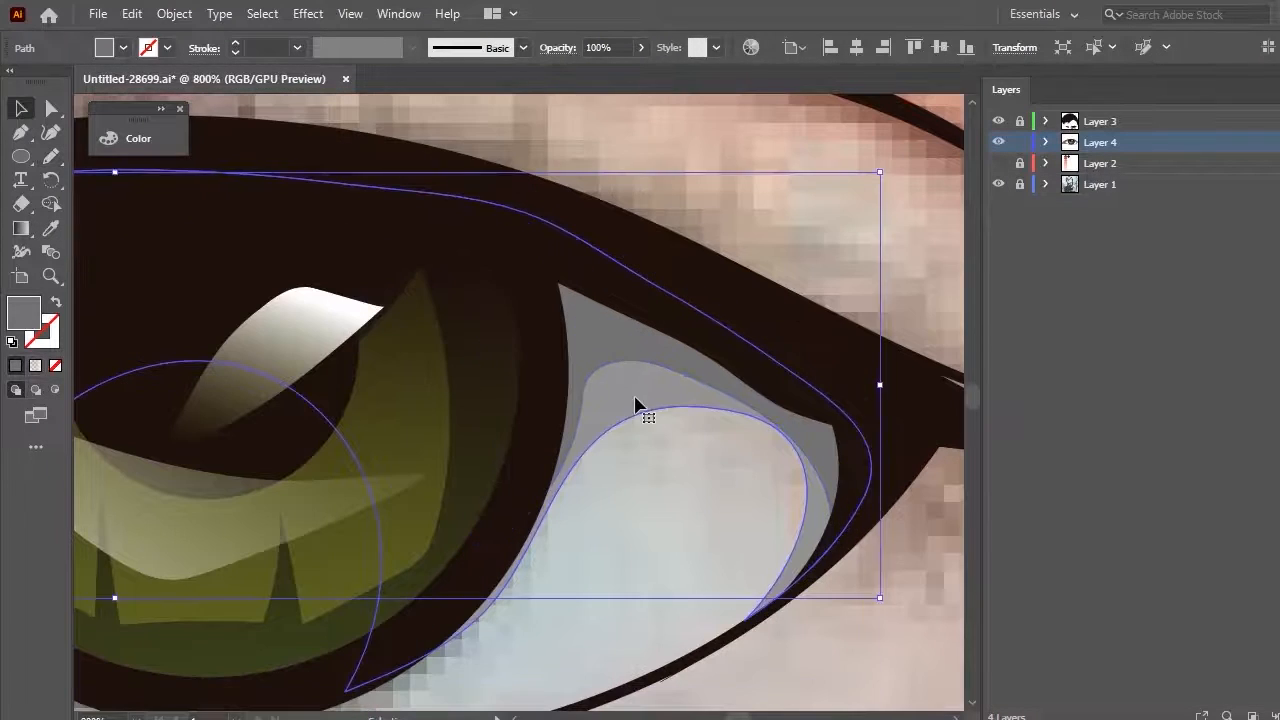
left_click_drag(643, 408, 623, 410)
left_click_drag(743, 625, 745, 621)
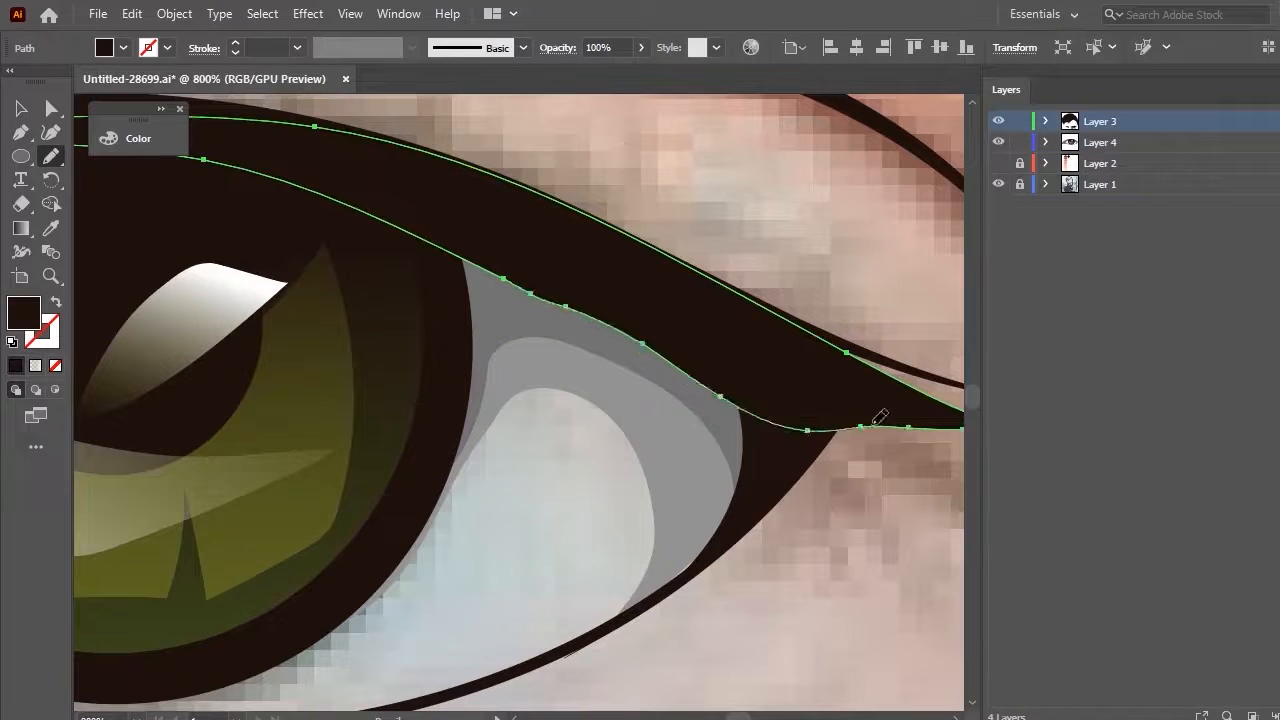
left_click_drag(880, 416, 826, 403)
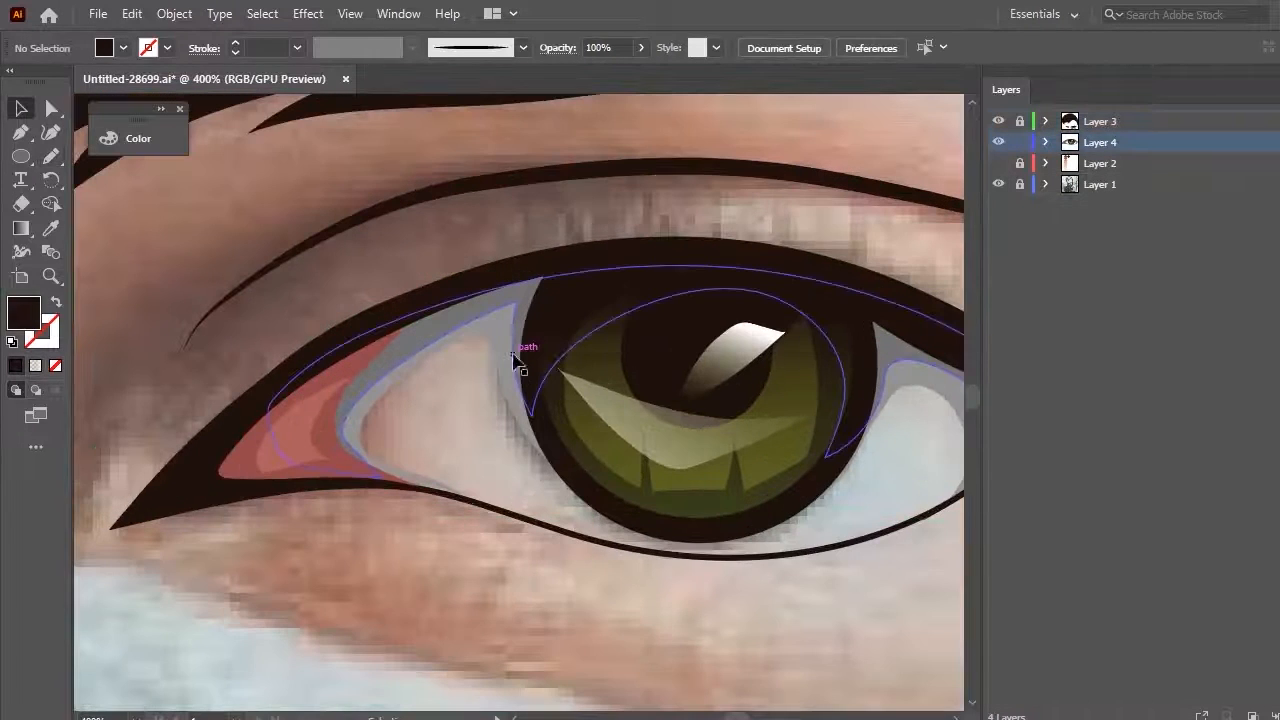
Draw a third eyeball shadow in a still lighter gray behind the others, and refine the darkest shadow's edge
left_click_drag(318, 411, 514, 514)
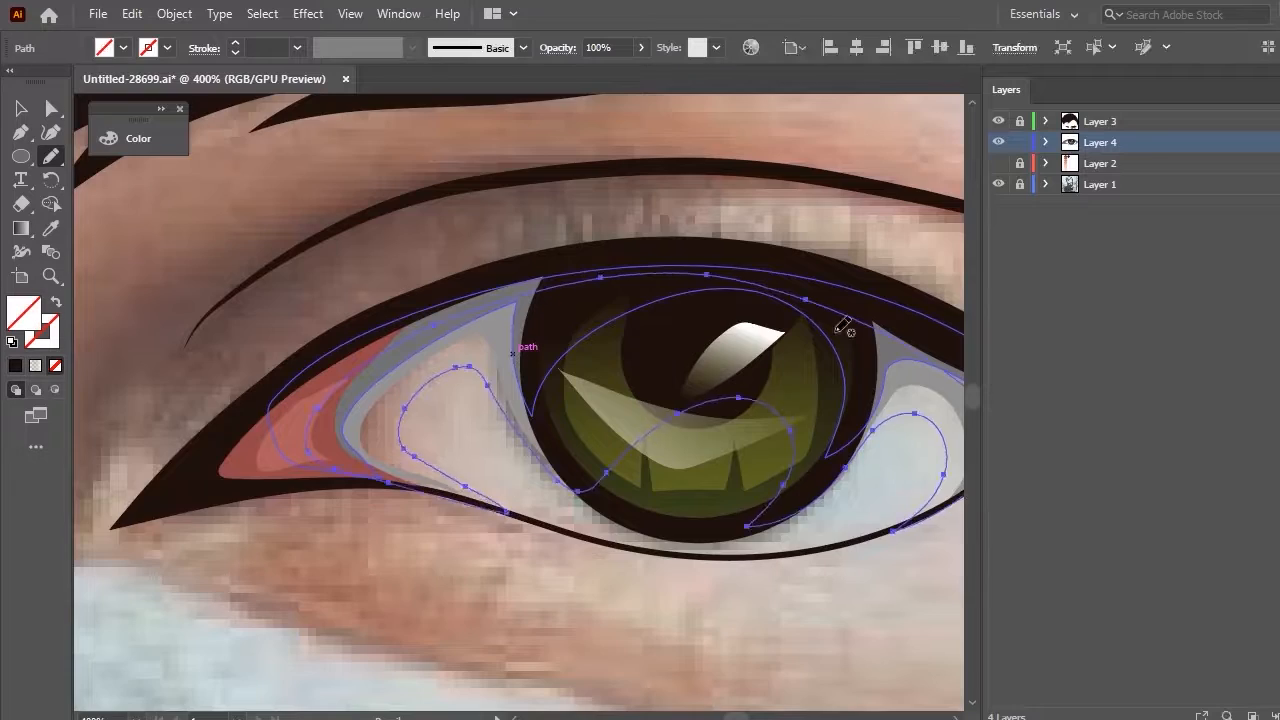
key("ctrl+plus")
left_click(51, 229)
left_click(122, 460)
double_click(24, 312)
key("Return")
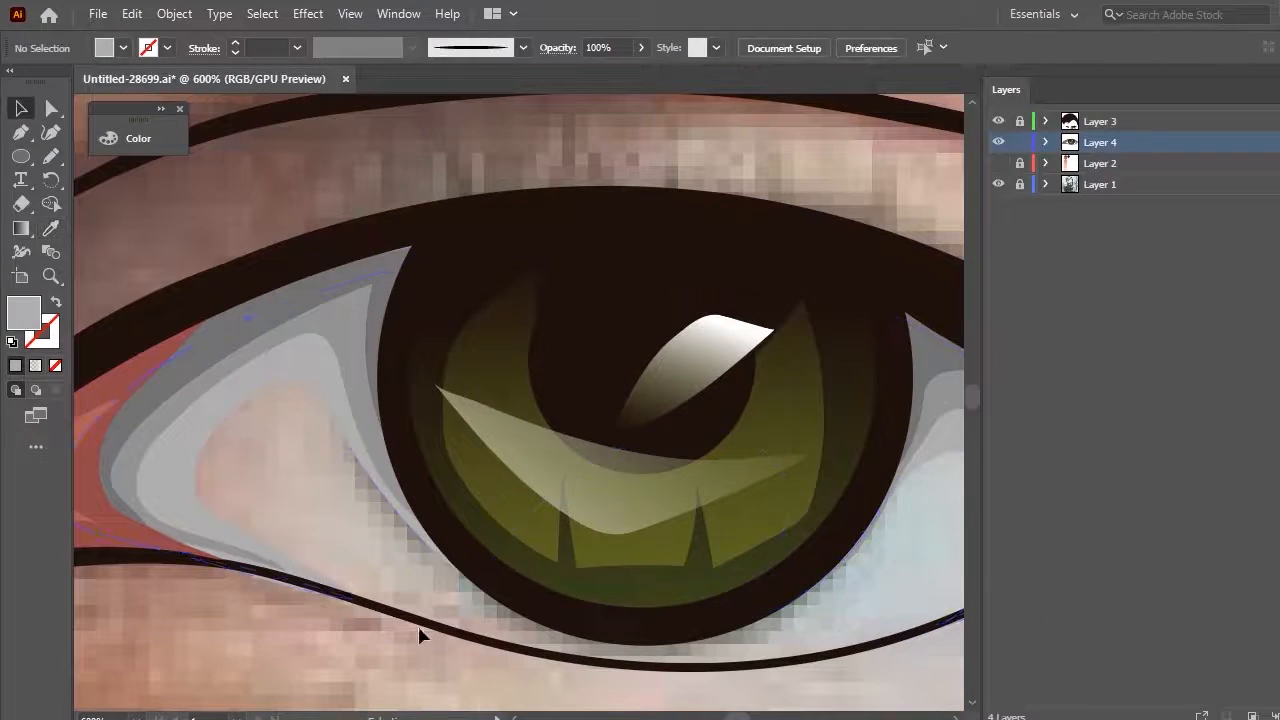
right_click(414, 131)
left_click(766, 566)
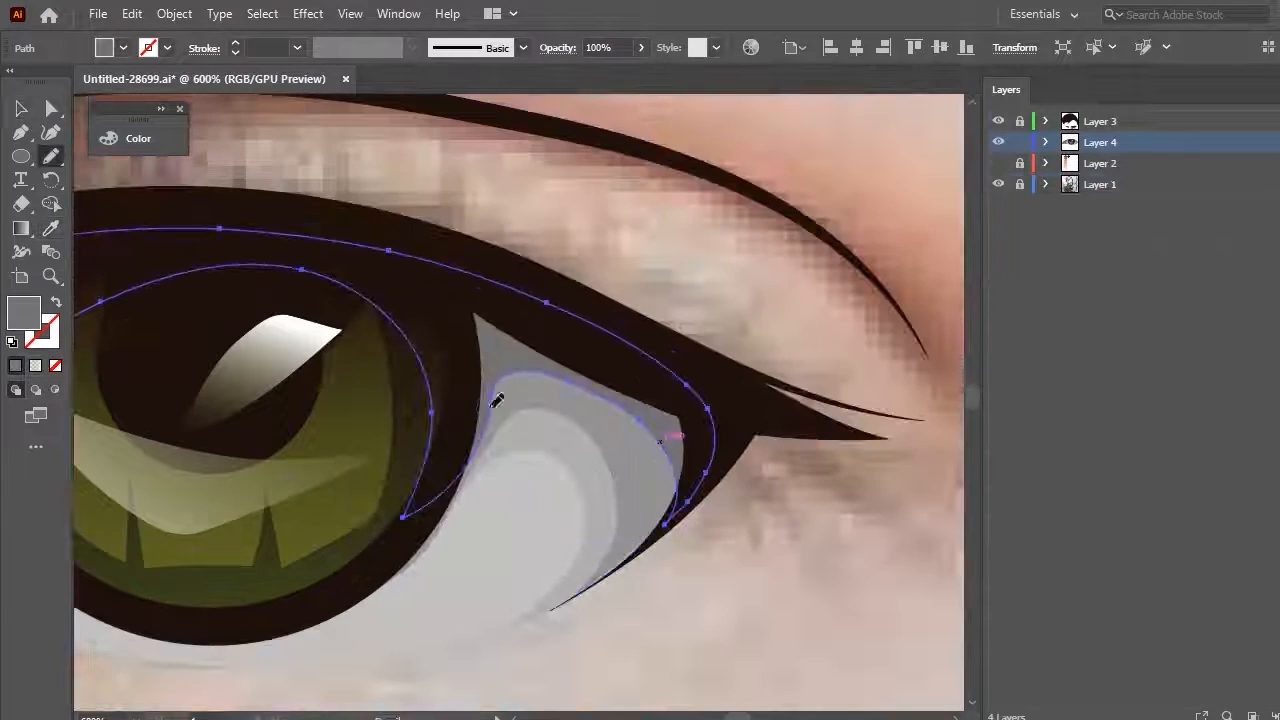
mouse_move(491, 394)
left_mouse_down()
mouse_move(708, 466)
mouse_move(485, 420)
left_mouse_up()
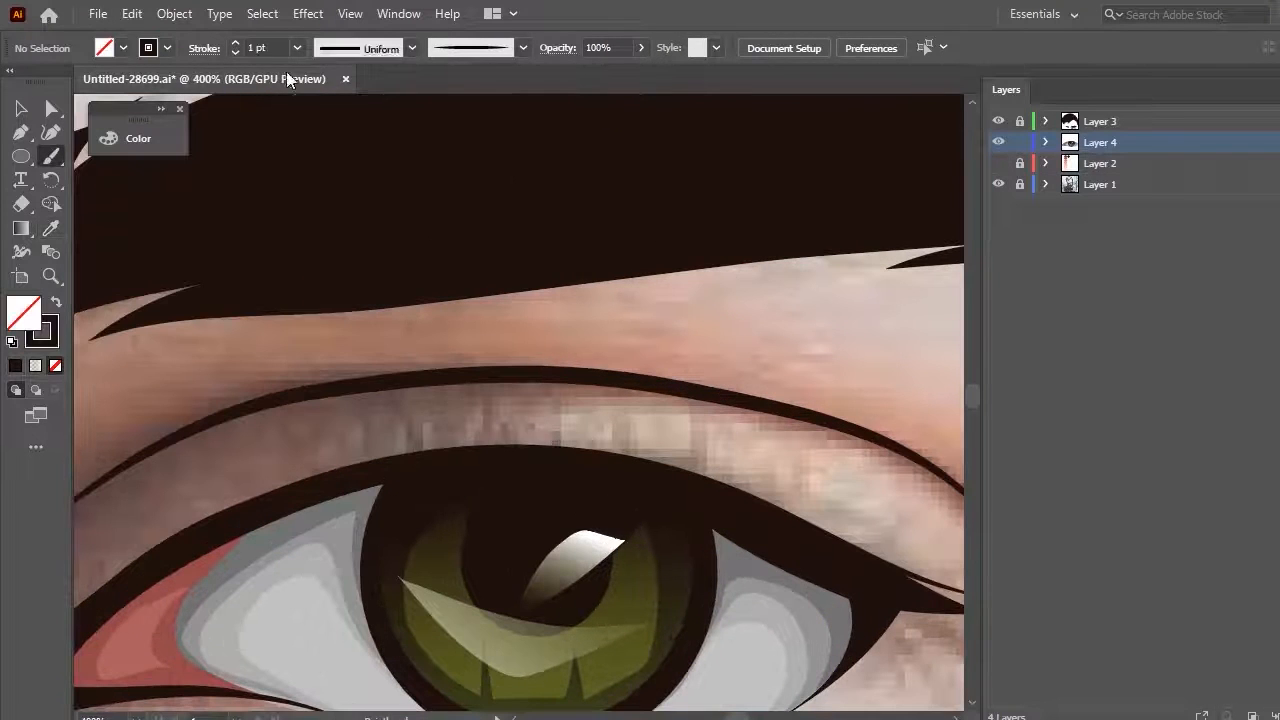
Draw tapered eyelashes along the upper lid with a 2 pt dark brush stroke
left_click(297, 48)
left_click(321, 156)
left_click_drag(600, 453, 624, 421)
left_click_drag(700, 462, 751, 437)
scroll(700, 567, "down", 4)
key("ctrl+minus")
key("ctrl+minus")
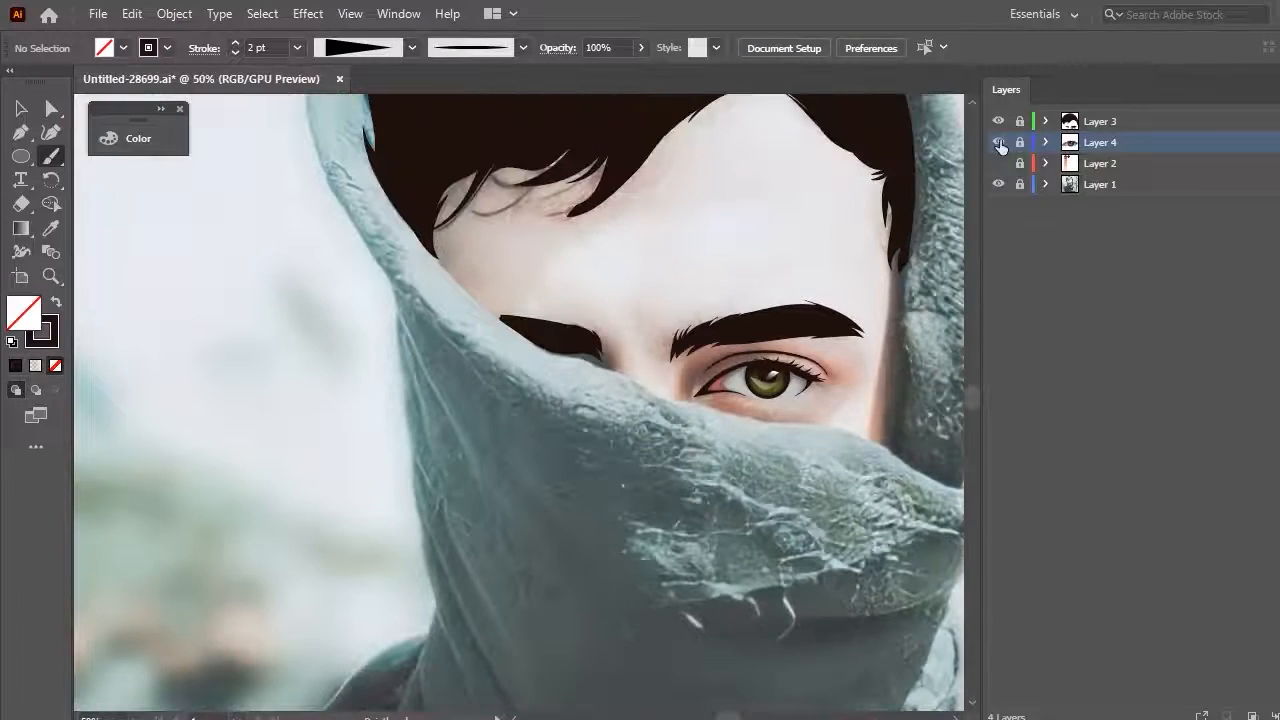
Create a new layer above Layer 2 and trace the visible face on it as a peach skin base shape
left_click(1100, 163)
left_click(1252, 716)
key("n")
mouse_move(494, 246)
left_mouse_down()
mouse_move(266, 404)
mouse_move(274, 458)
left_mouse_up()
left_click_drag(274, 458, 386, 558)
scroll(453, 528, "up", 1)
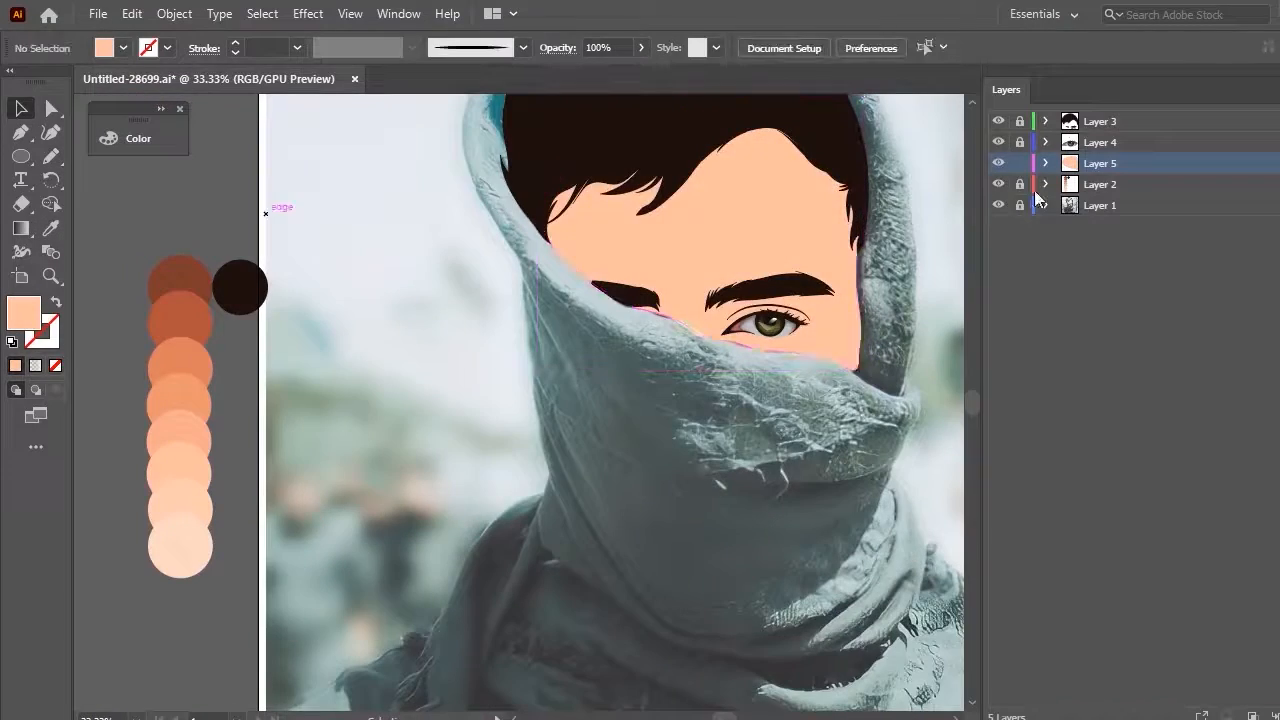
left_click(997, 164)
left_click(997, 164)
scroll(634, 318, "up", 3)
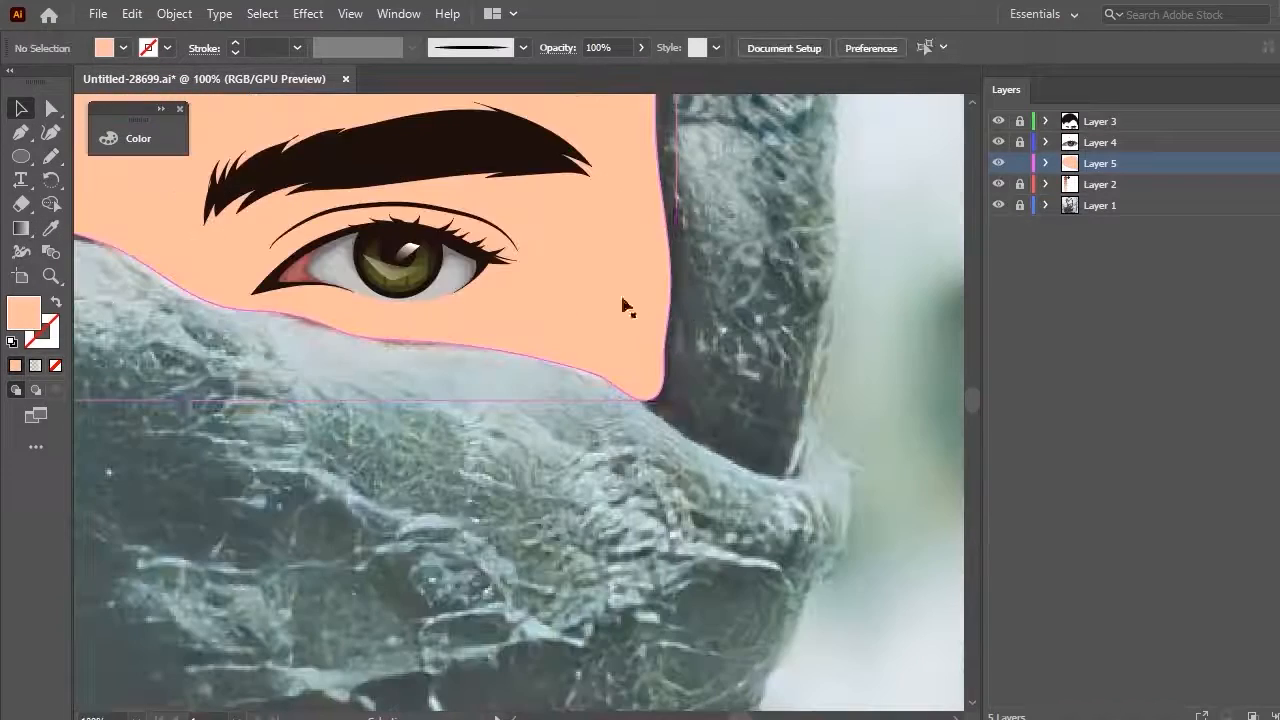
left_click(634, 318)
left_click(56, 302)
scroll(562, 338, "up", 1)
scroll(562, 338, "down", 1)
left_click(56, 302)
left_click(900, 450)
Create a new layer above the skin layer, and lock and hide Layer 5
left_click(1252, 716)
left_click(1020, 184)
scroll(560, 340, "up", 1)
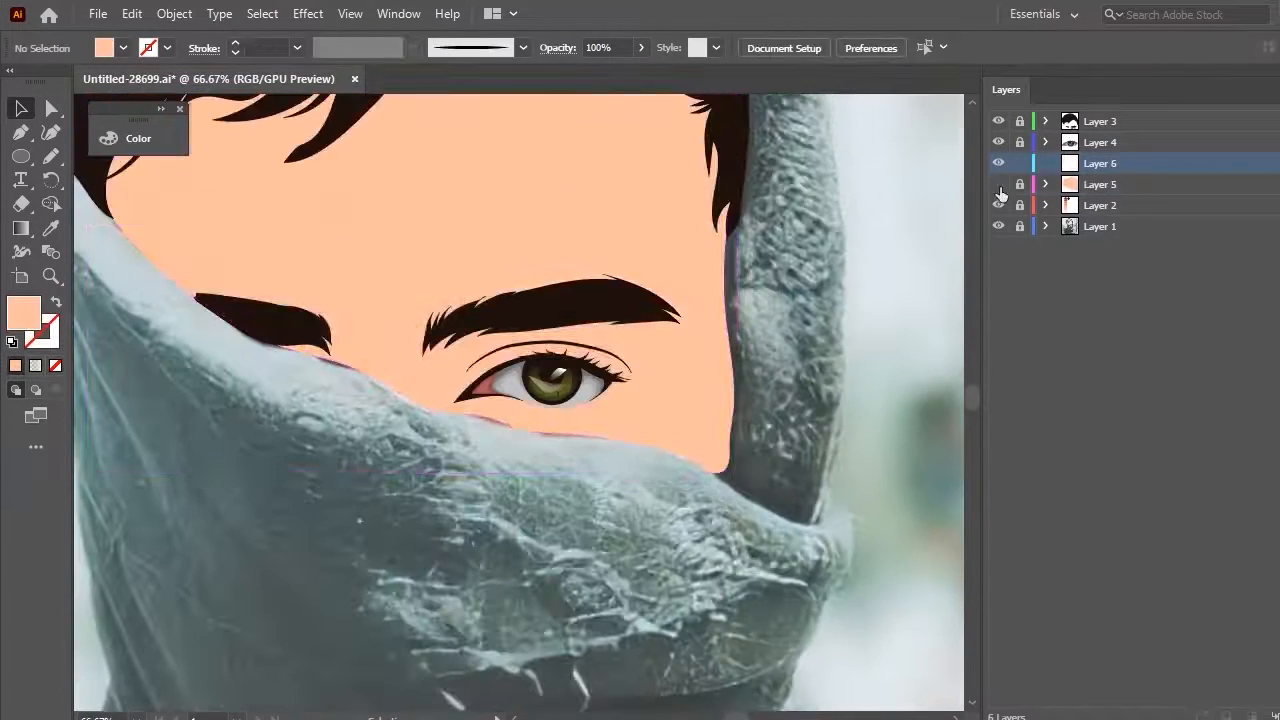
left_click(998, 184)
scroll(515, 300, "up", 2)
scroll(492, 350, "down", 1)
scroll(403, 270, "up", 2)
Trace the hair shadow's edge along the forehead hairline with the Pencil tool using a 2 pt red stroke
key("n")
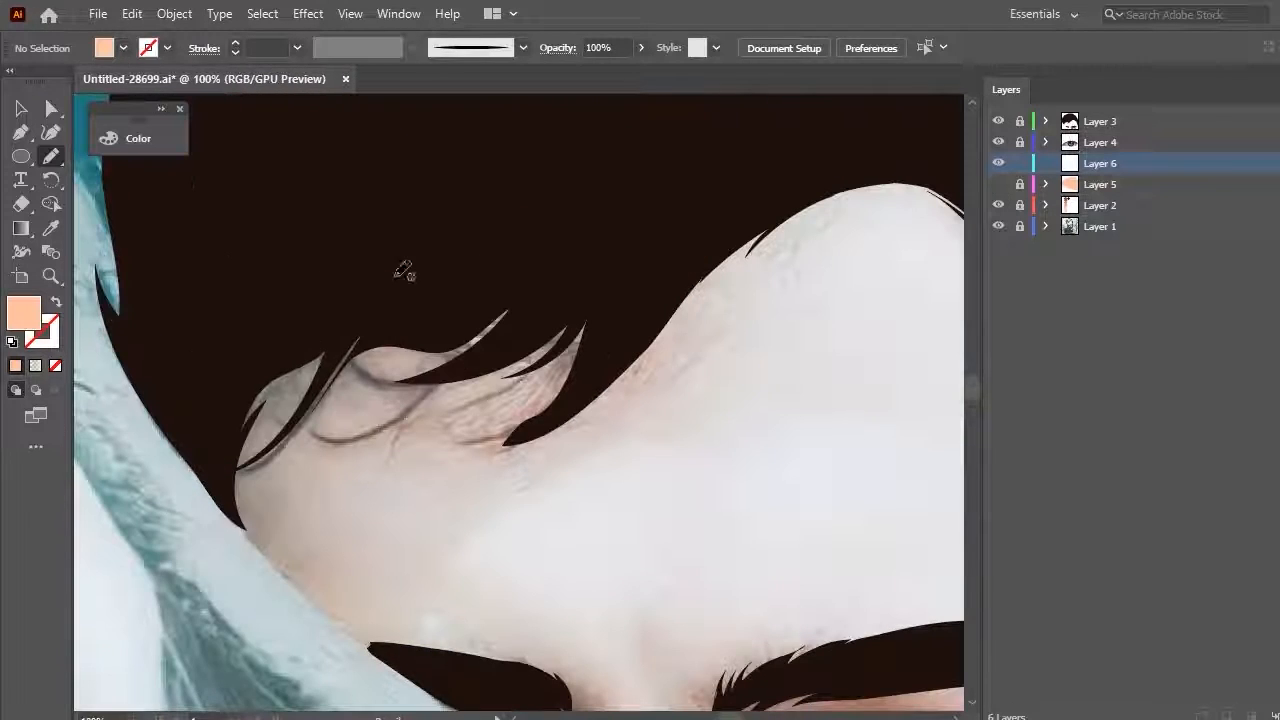
left_click_drag(527, 348, 925, 155)
scroll(380, 250, "down", 1)
left_click(167, 47)
left_click(70, 83)
mouse_move(655, 272)
left_mouse_down()
mouse_move(887, 363)
mouse_move(893, 468)
left_mouse_up()
left_click_drag(852, 576, 636, 478)
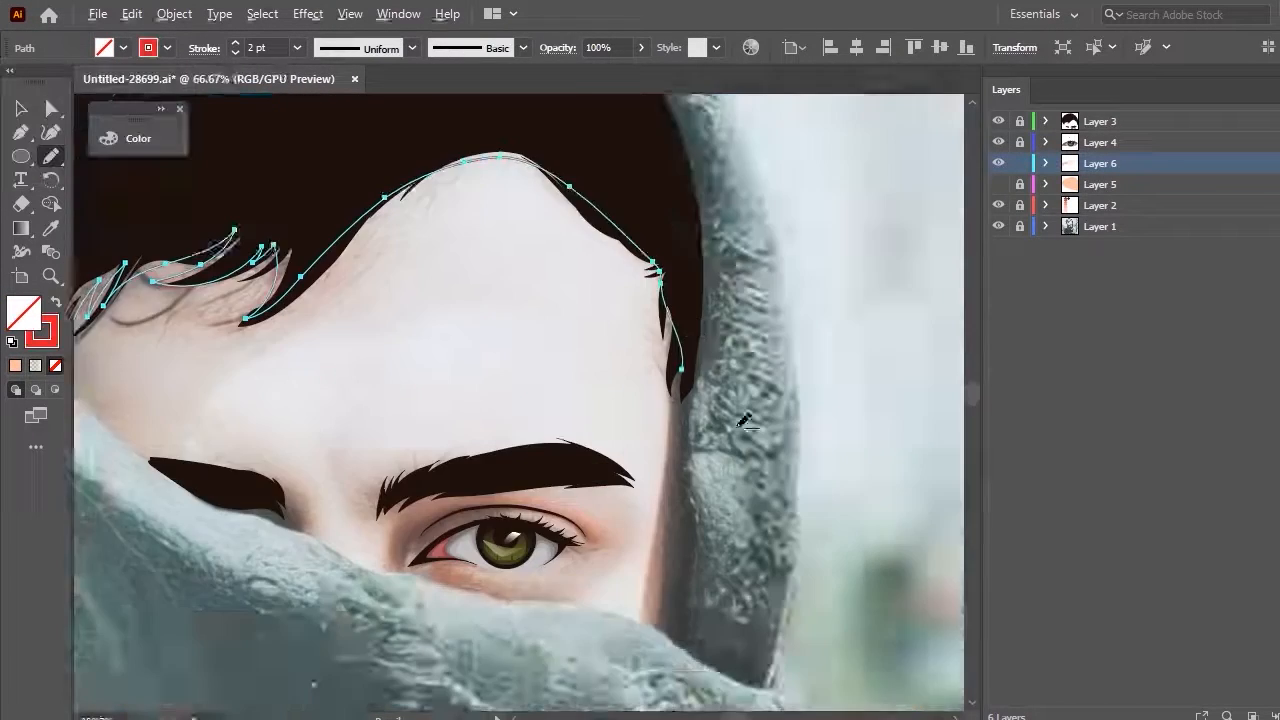
Extend the hair shadow outline down the side of the face beside the hood, redoing the first attempt
scroll(636, 478, "up", 1)
left_click_drag(637, 198, 648, 457)
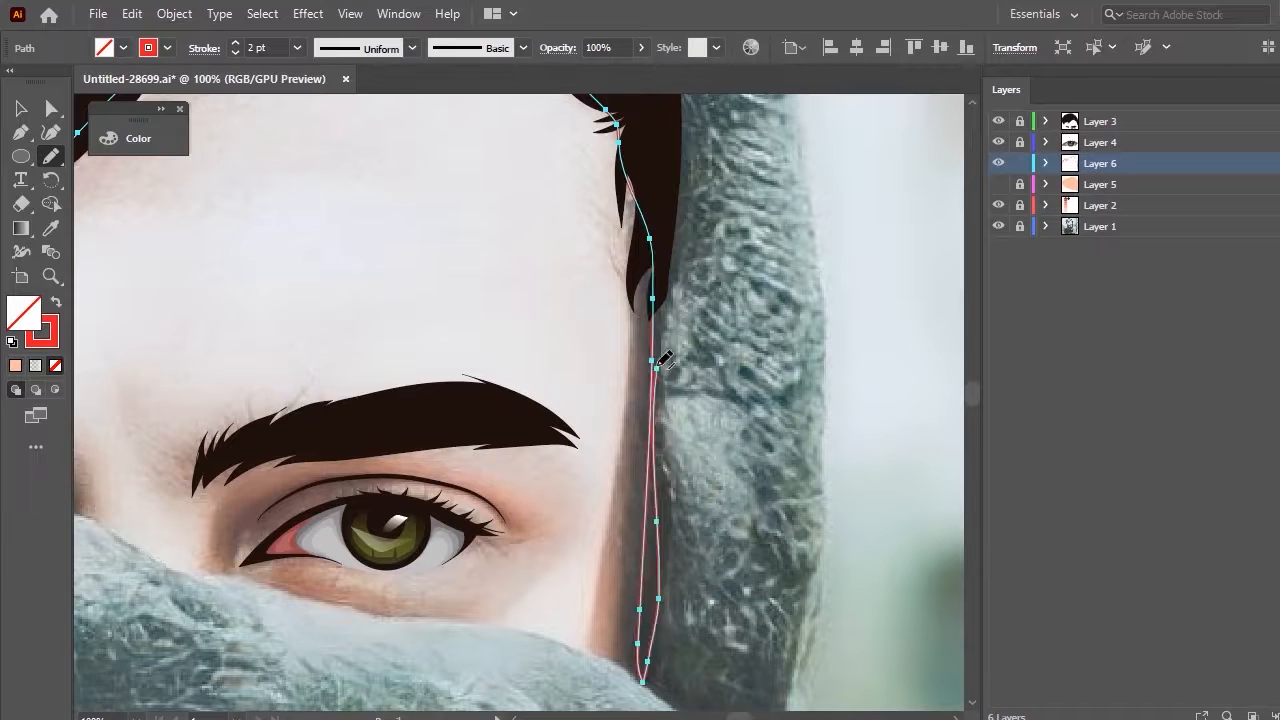
key("ctrl+z")
left_click_drag(642, 677, 638, 365)
scroll(480, 230, "down", 2)
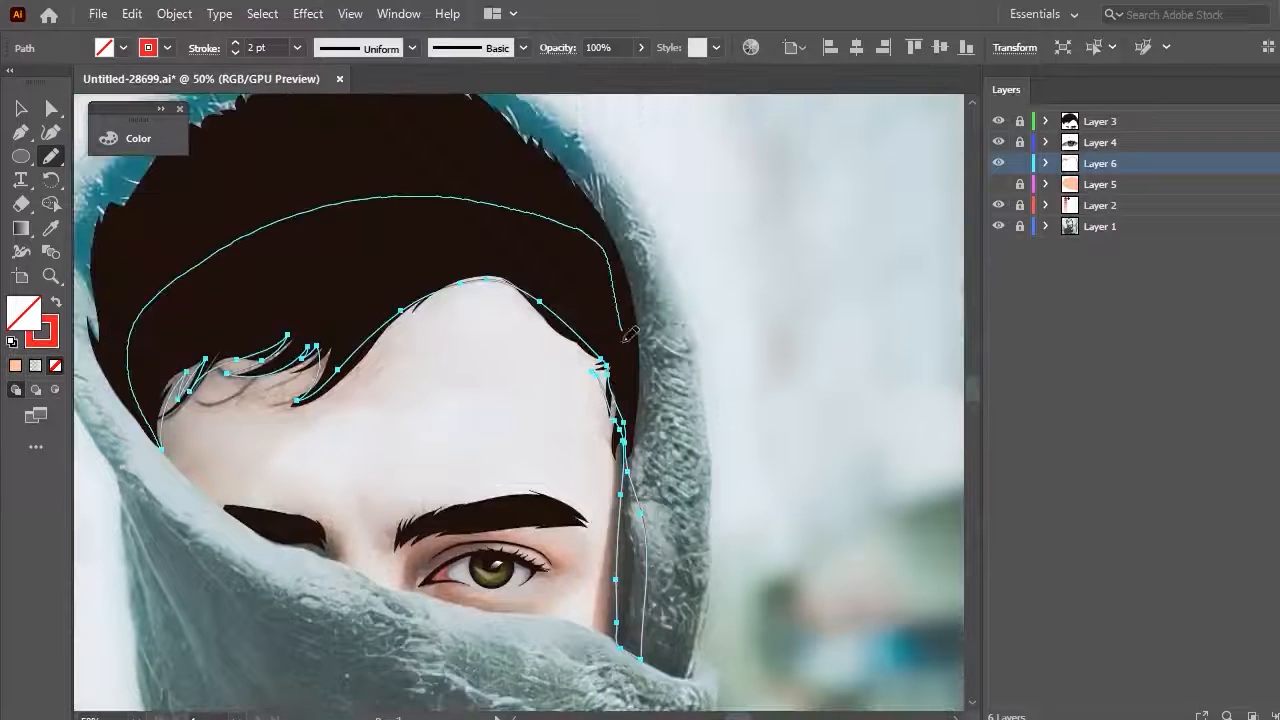
left_click_drag(614, 291, 627, 471)
key("ctrl+z")
left_click_drag(596, 242, 640, 513)
key("ctrl+z")
key("ctrl+z")
key("ctrl+z")
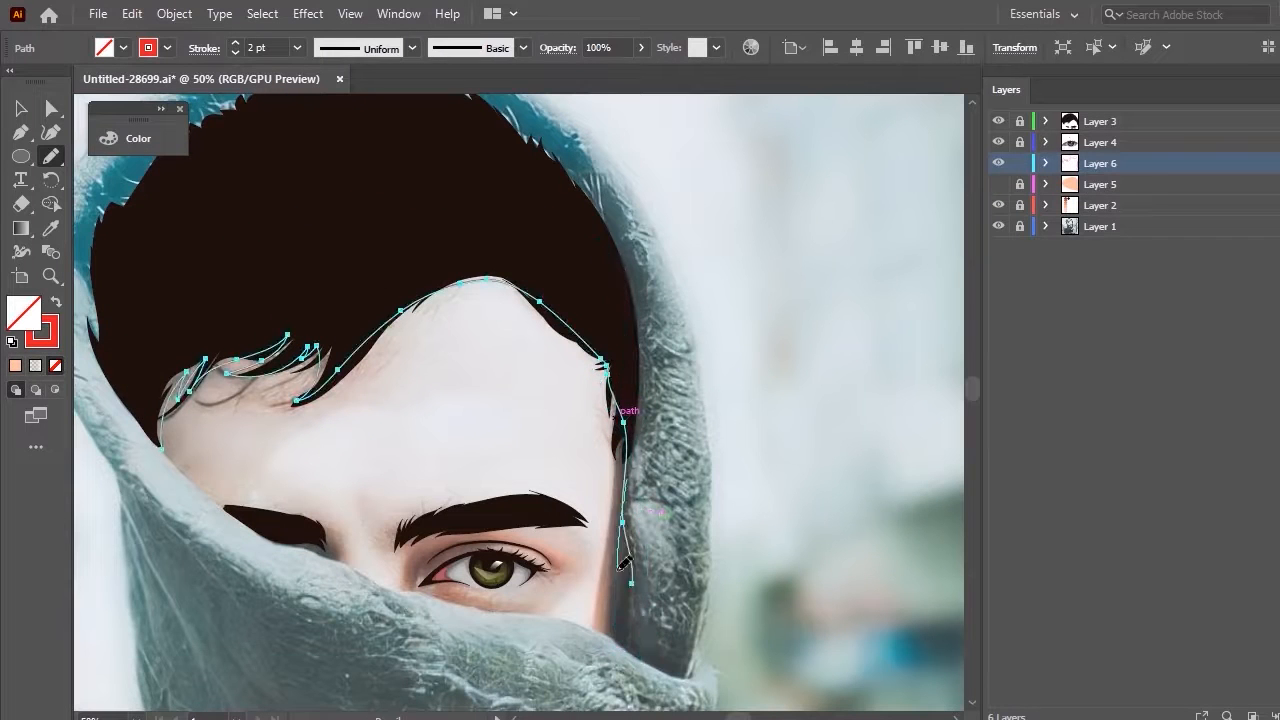
Close the hair shadow outline over the hair and trim it against the Layer 5 skin shape with Shape Builder
left_click_drag(490, 153, 162, 449)
left_click(1020, 184)
left_click(998, 184)
left_click(21, 108)
left_click(403, 317, "shift")
left_click(51, 204)
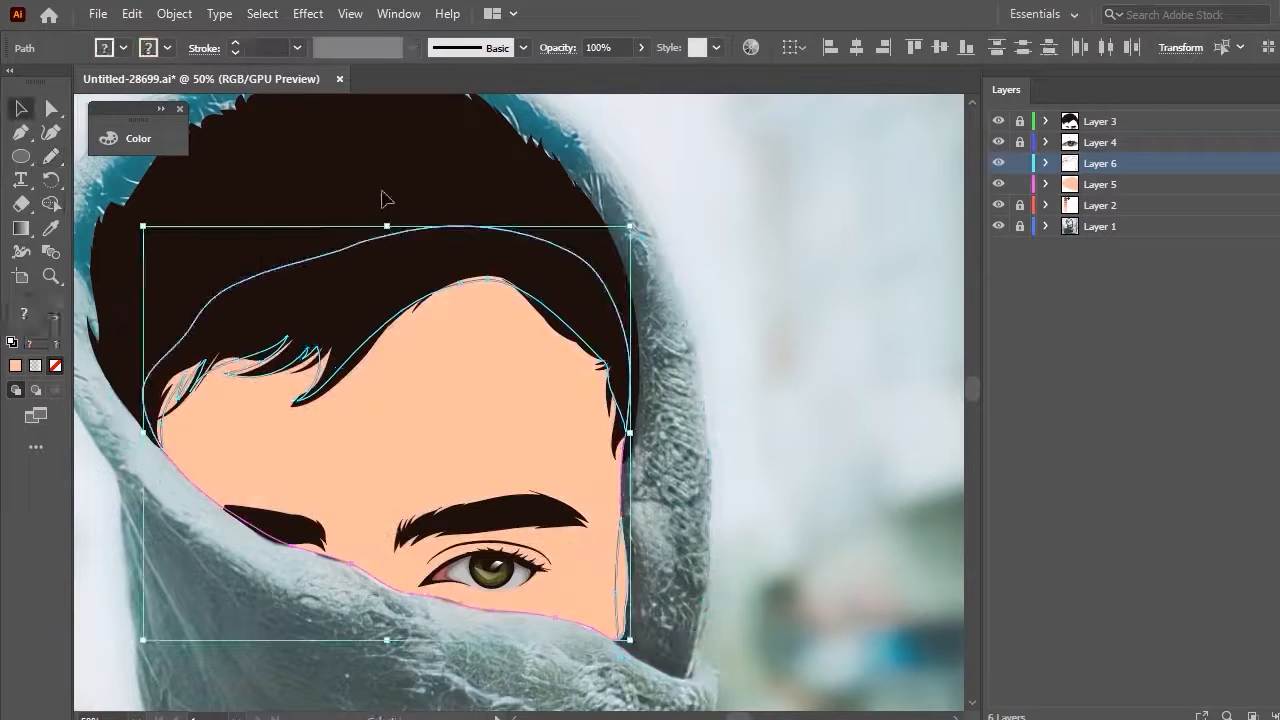
left_click(21, 108)
left_click(998, 184)
Draw a narrow closed shadow shape along the side of the face next to the hood
scroll(716, 537, "up", 1)
key("n")
left_click(697, 427, "ctrl")
left_click_drag(711, 455, 714, 185)
scroll(655, 425, "down", 2)
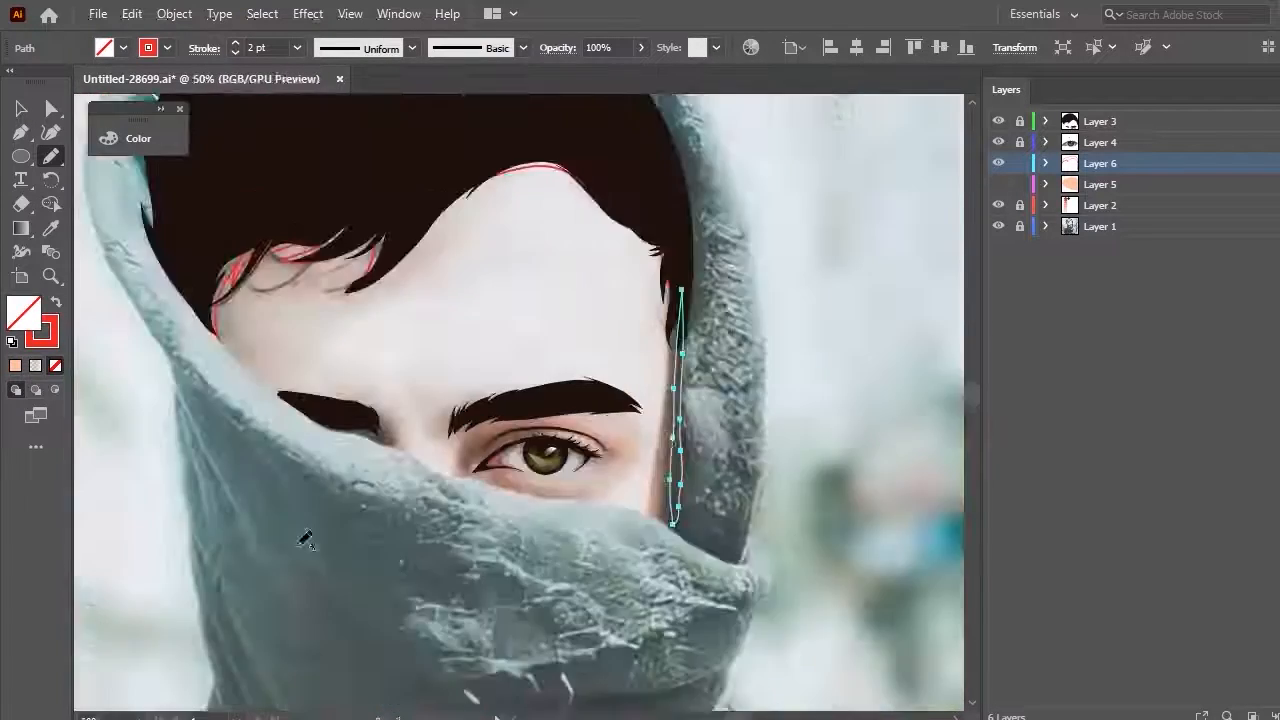
scroll(510, 438, "up", 4)
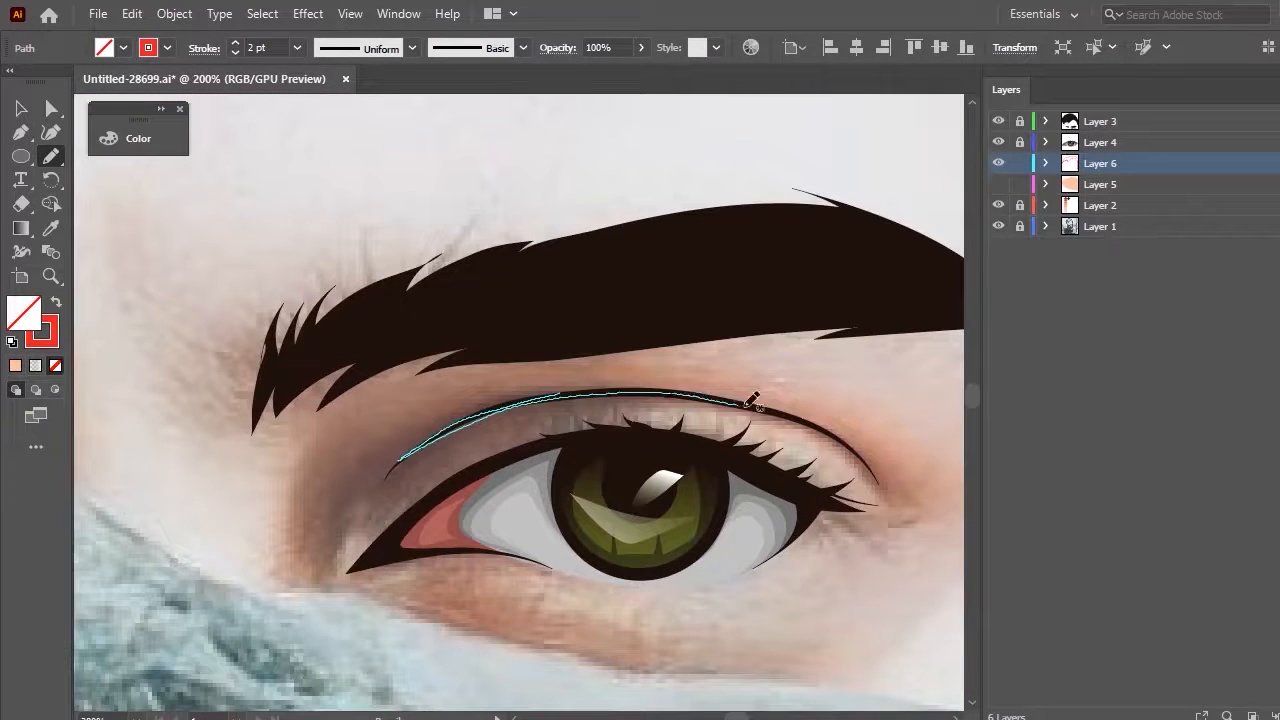
Close the shadow outline along the eyelid crease and trace a closed shadow beneath and beside the far eyebrow
left_click_drag(720, 393, 722, 394)
scroll(722, 394, "down", 3)
scroll(370, 385, "up", 3)
left_click_drag(377, 342, 435, 408)
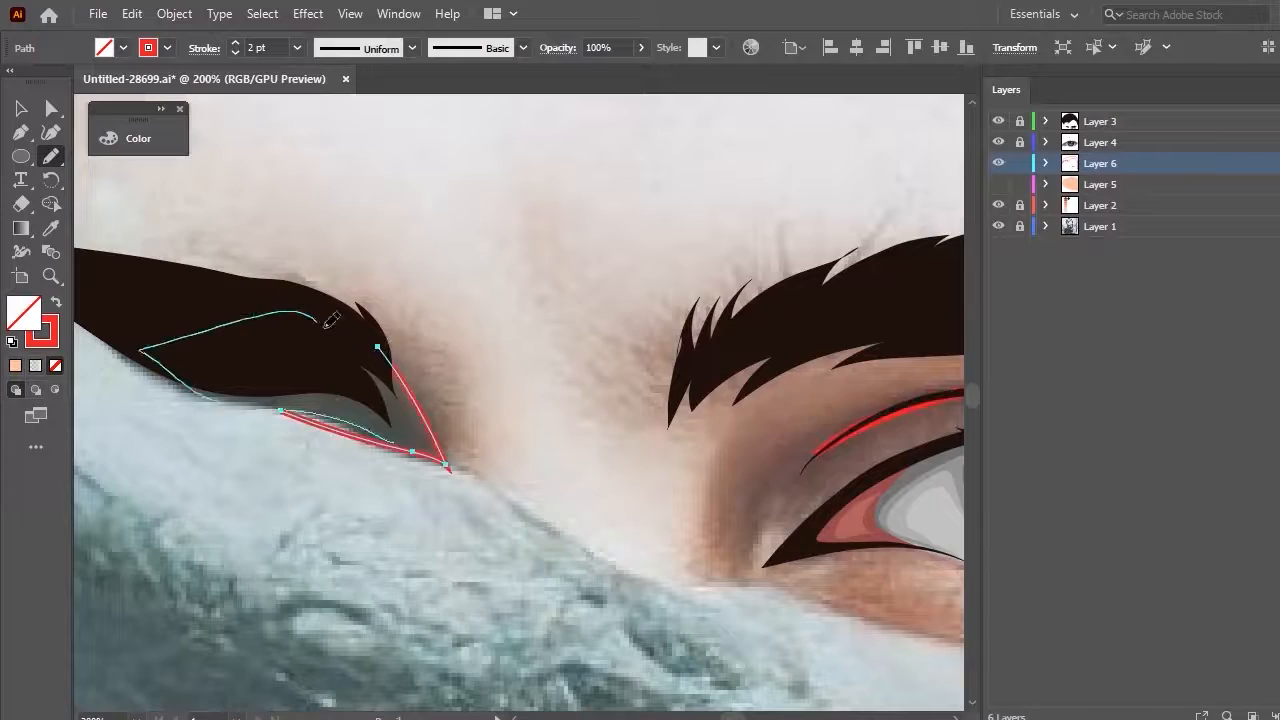
left_click_drag(275, 313, 377, 345)
Fill all Layer 6 shadow shapes with the darkest reddish-brown skin swatch and lock the layer
scroll(505, 385, "down", 3)
key("ctrl+a")
left_click(46, 229)
left_click(163, 250)
left_click(734, 312)
left_click(1020, 163)
Preview the shadows over the Layer 5 skin base, hide it again and add a new layer directly above it
left_click(997, 185)
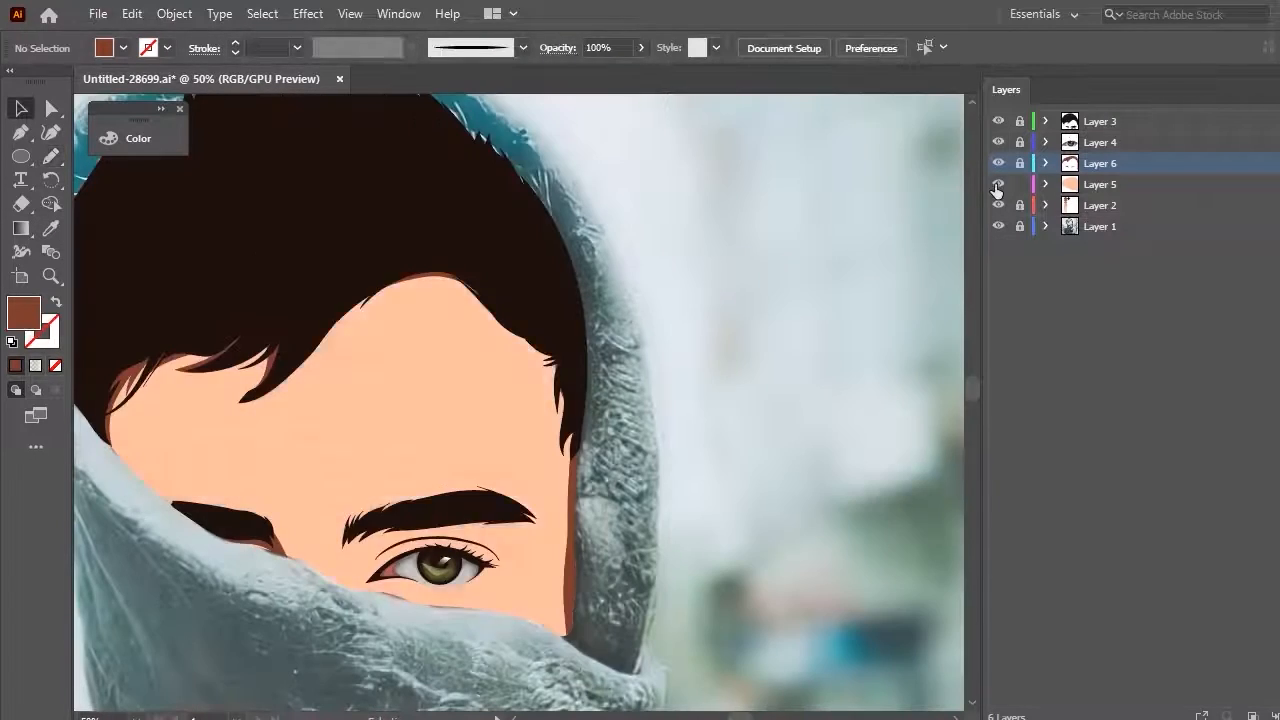
left_click(997, 187)
left_click(1120, 185)
left_click(1252, 715)
scroll(500, 430, "down", 1)
scroll(420, 450, "up", 2)
Outline a wider second shadow down the side of the face beside the hood with a 1 pt red stroke
key("n")
mouse_move(758, 264)
left_mouse_down()
mouse_move(747, 231)
mouse_move(758, 196)
left_mouse_up()
left_click_drag(764, 446, 759, 198)
scroll(563, 250, "down", 1)
scroll(545, 450, "up", 1)
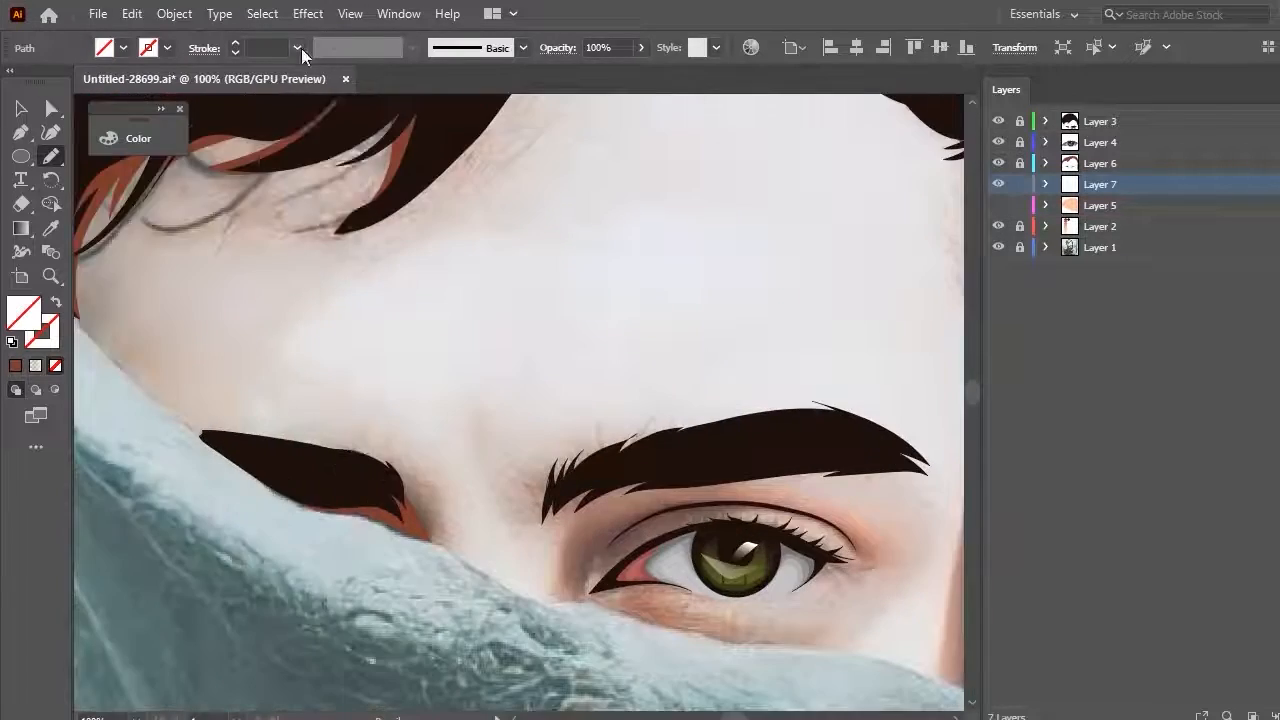
left_click(298, 47)
left_click(318, 139)
Trace the second shadow's outlines around the eyelid crease, beside the far eyebrow and along the hairline
scroll(678, 345, "up", 1)
scroll(690, 336, "up", 2)
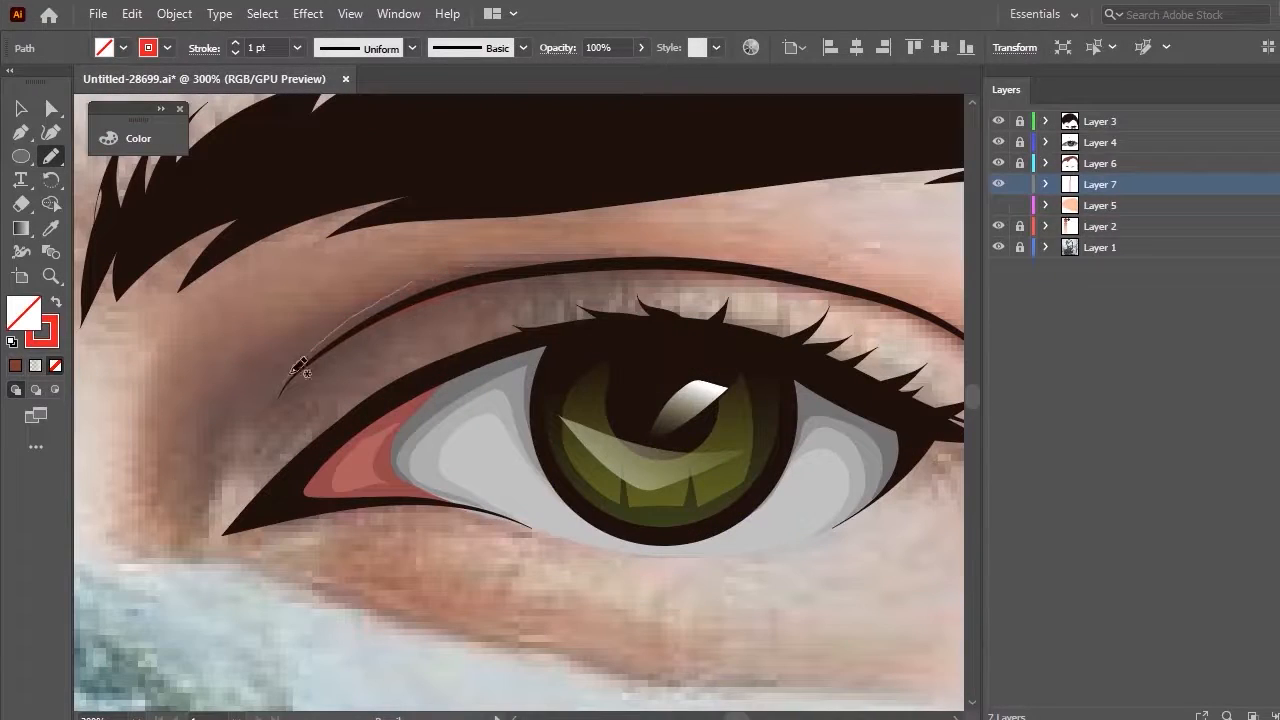
scroll(440, 277, "down", 2)
scroll(433, 170, "up", 3)
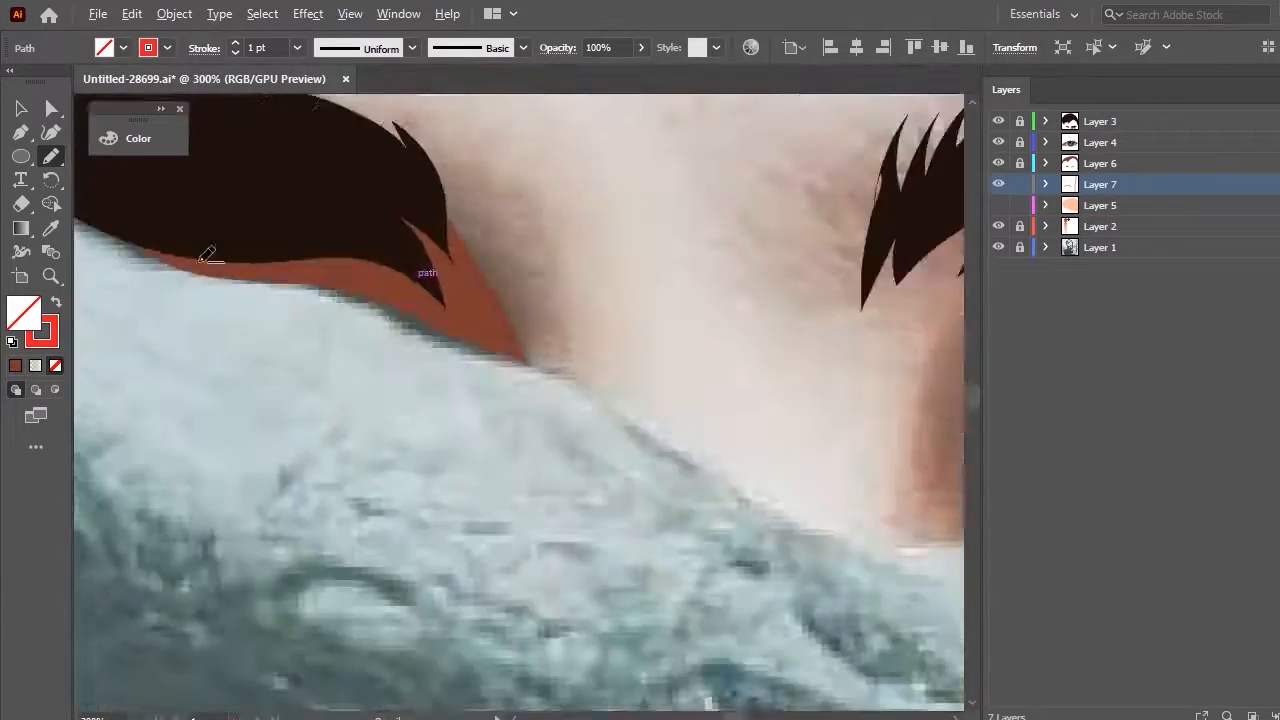
scroll(405, 160, "down", 4)
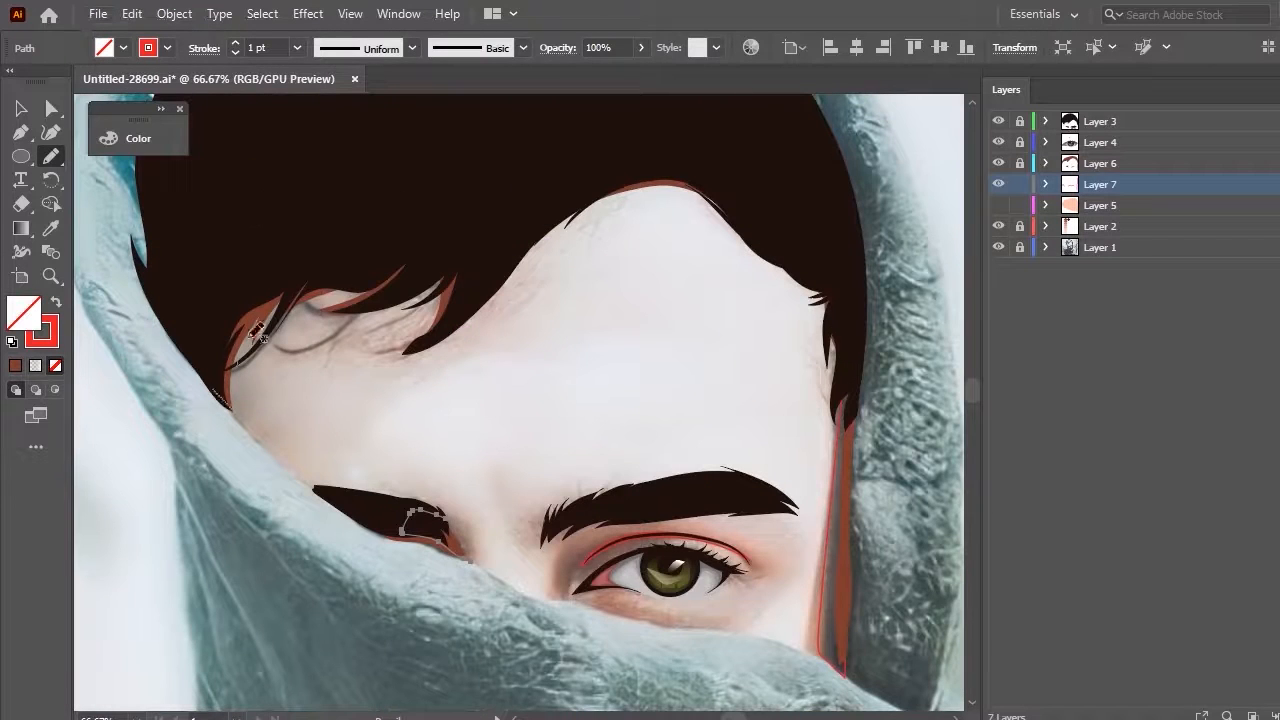
left_click_drag(194, 357, 241, 427)
Fill all Layer 7 shadow shapes with the reddish-orange skin swatch
scroll(737, 660, "up", 2)
scroll(713, 377, "down", 6)
key("ctrl+a")
scroll(488, 420, "up", 2)
key("i")
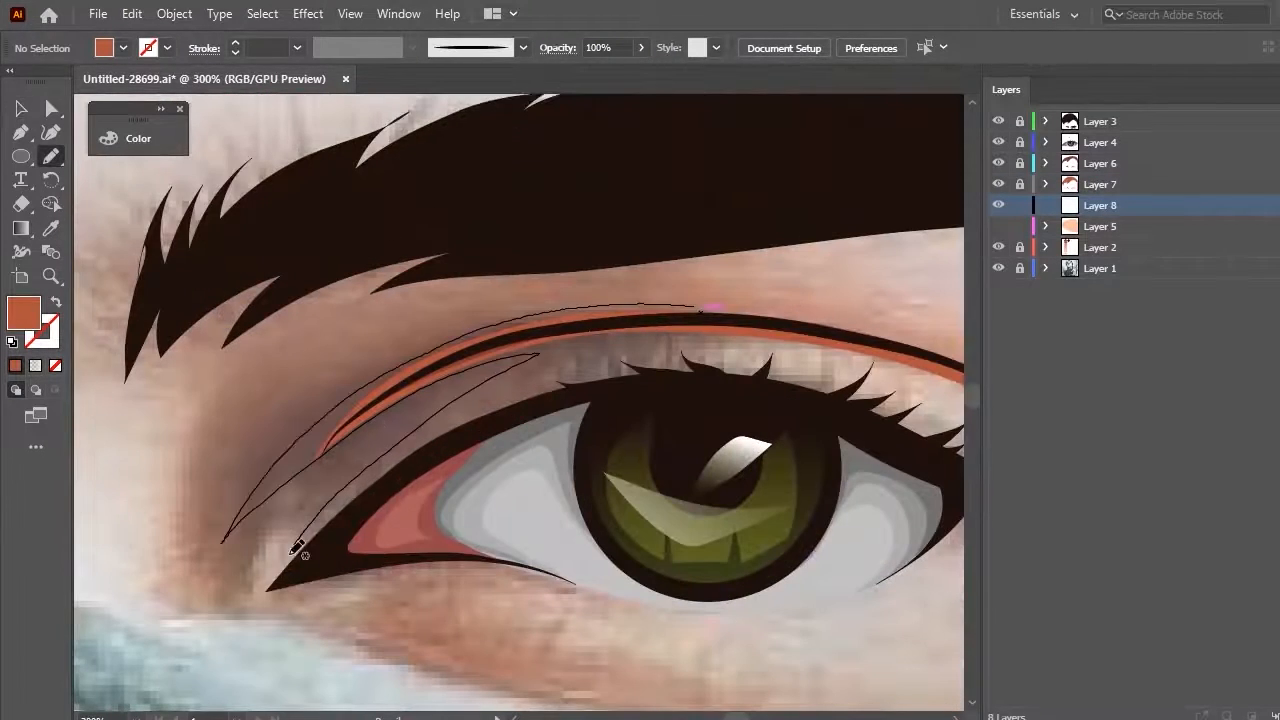
Outline a wider shadow around the eyelid crease, lash line and eye corners on Layer 8 with a 1 pt red stroke
left_click_drag(606, 390, 844, 352)
left_click_drag(485, 215, 314, 180)
left_click(167, 48)
left_click(203, 79)
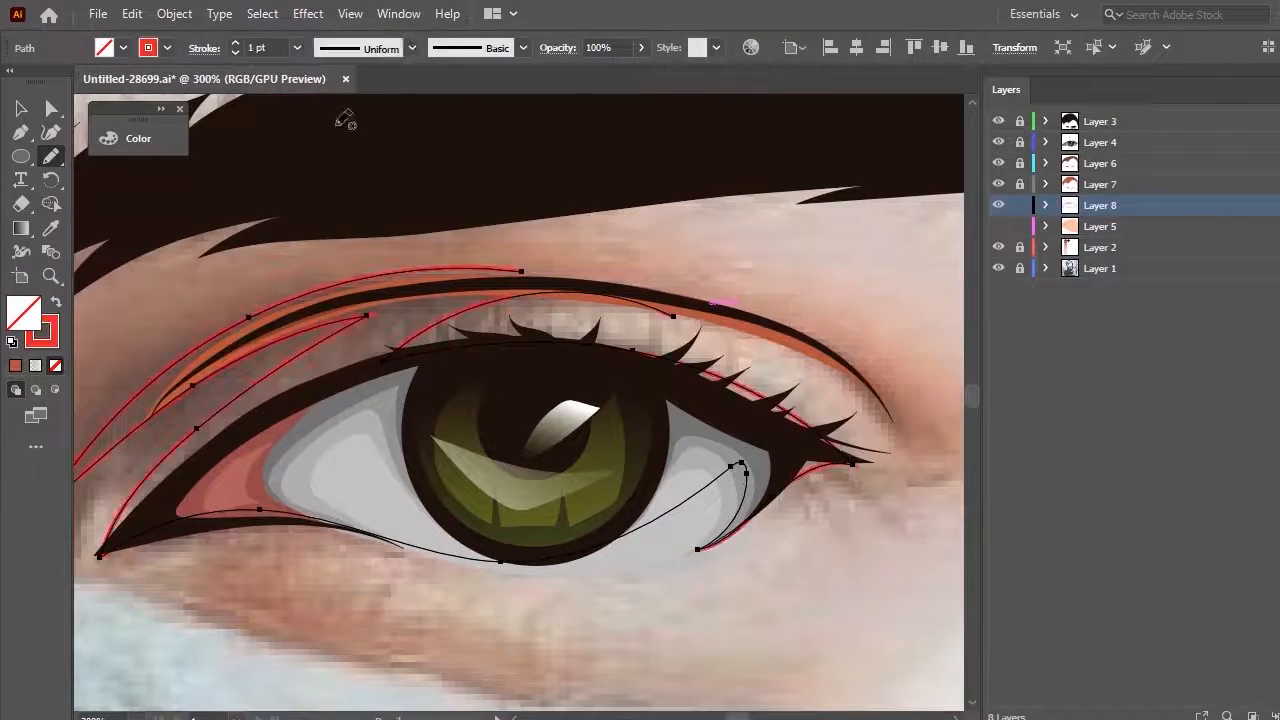
left_click_drag(634, 273, 415, 271)
scroll(297, 342, "up", 2)
mouse_move(548, 294)
left_mouse_down()
mouse_move(526, 332)
mouse_move(166, 586)
left_mouse_up()
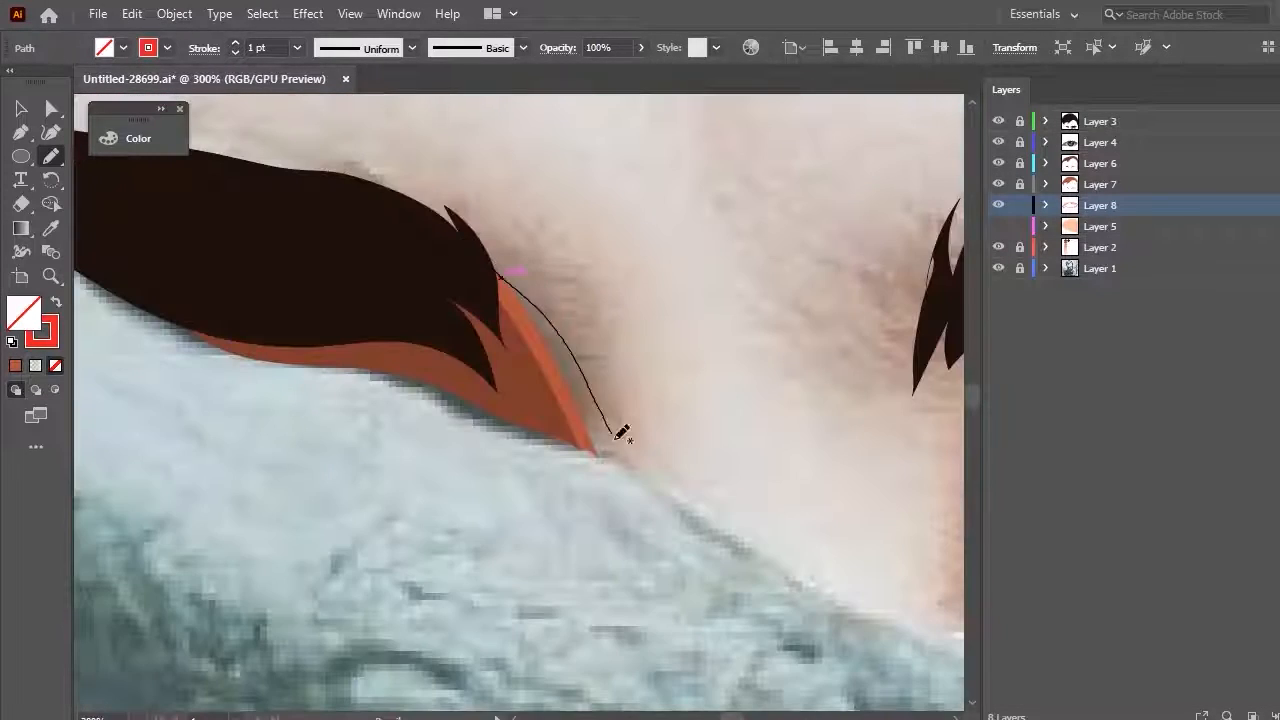
Trace the Layer 8 shadow beside the far eyebrow, along the hairline and down the side of the face, undoing the last strokes
left_click_drag(289, 398, 342, 450)
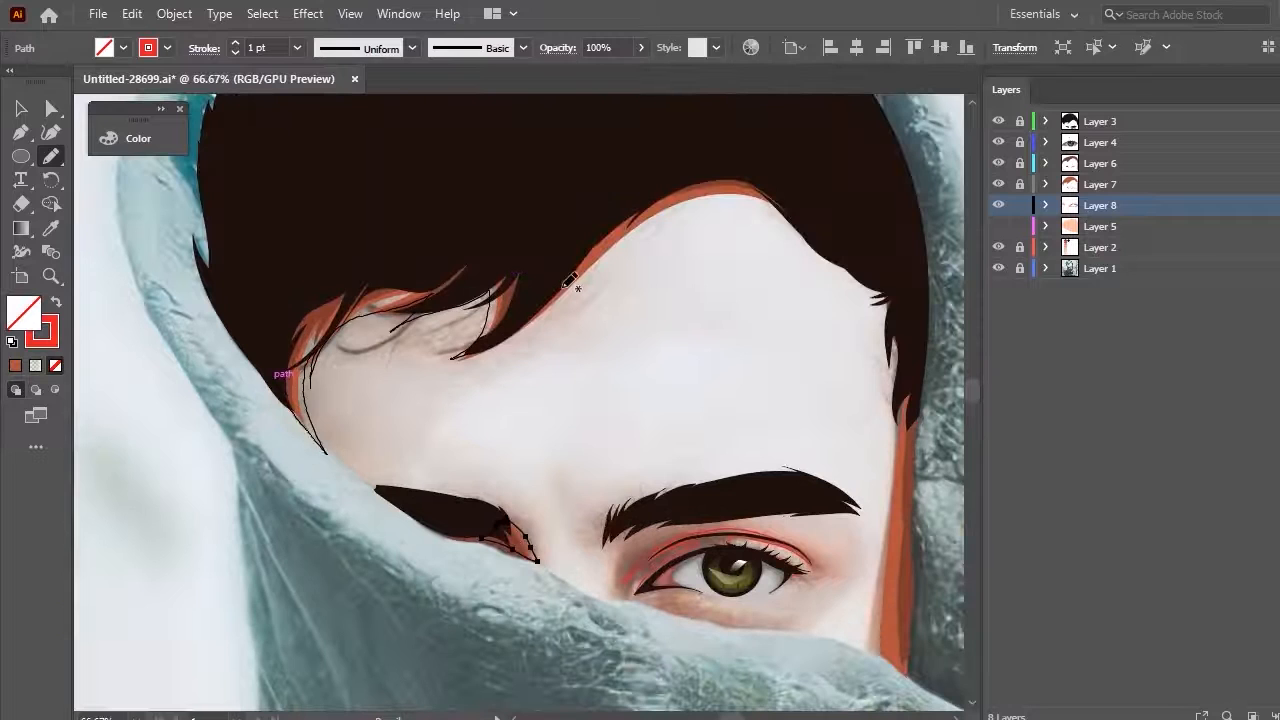
mouse_move(776, 229)
left_mouse_down()
mouse_move(822, 241)
mouse_move(887, 340)
mouse_move(897, 498)
left_mouse_up()
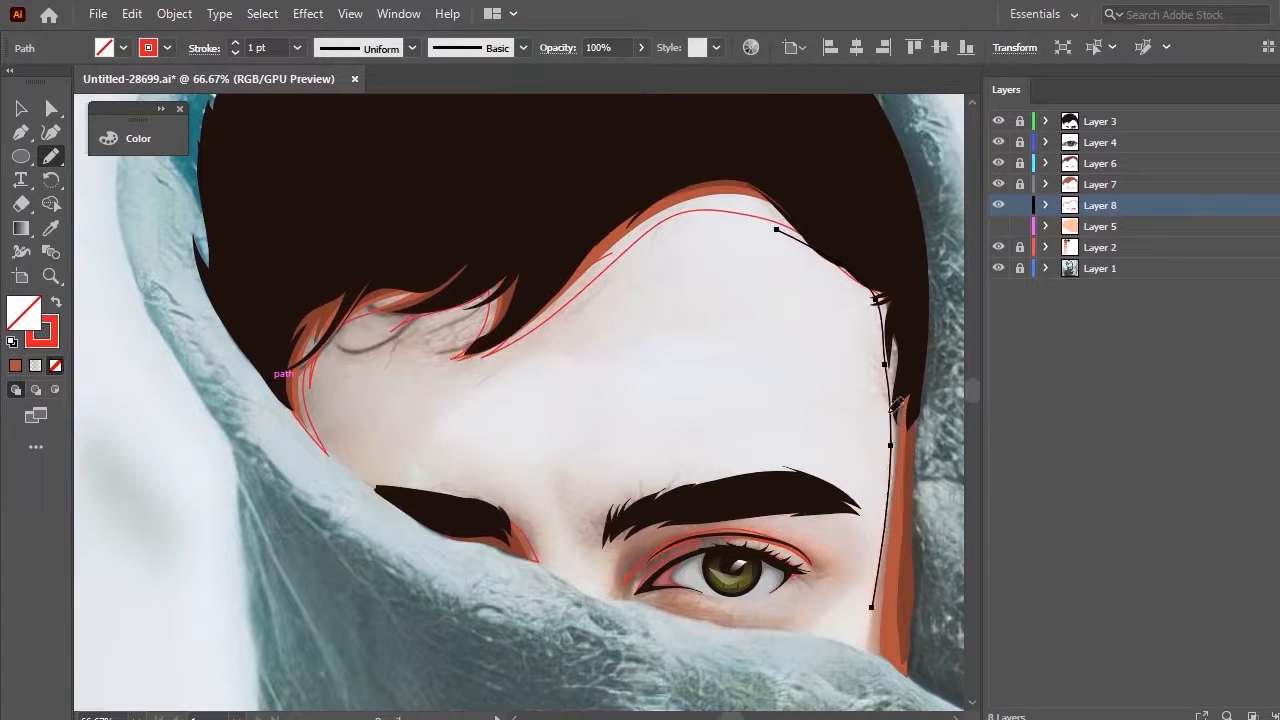
key("ctrl+z")
key("ctrl+z")
key("ctrl+z")
key("ctrl+z")
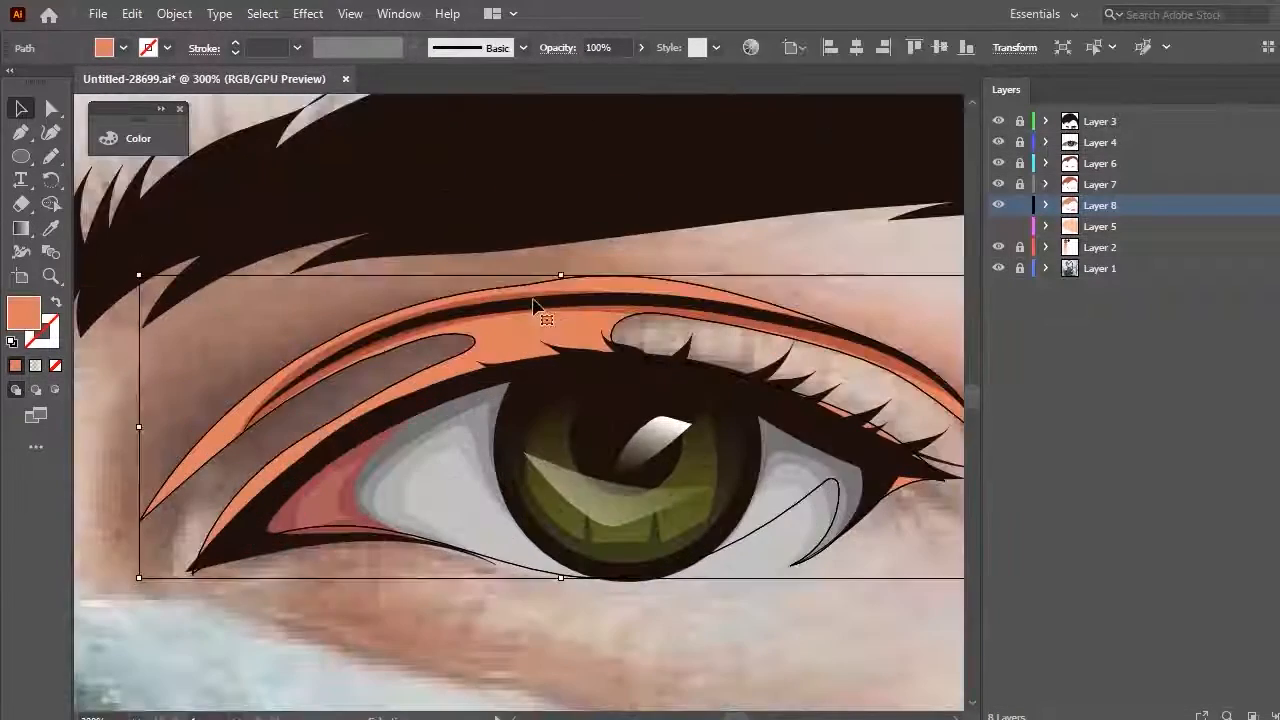
Outline a broad shadow around the eye on Layer 9, from the lower lid and inner corner up behind the eyebrow
key("n")
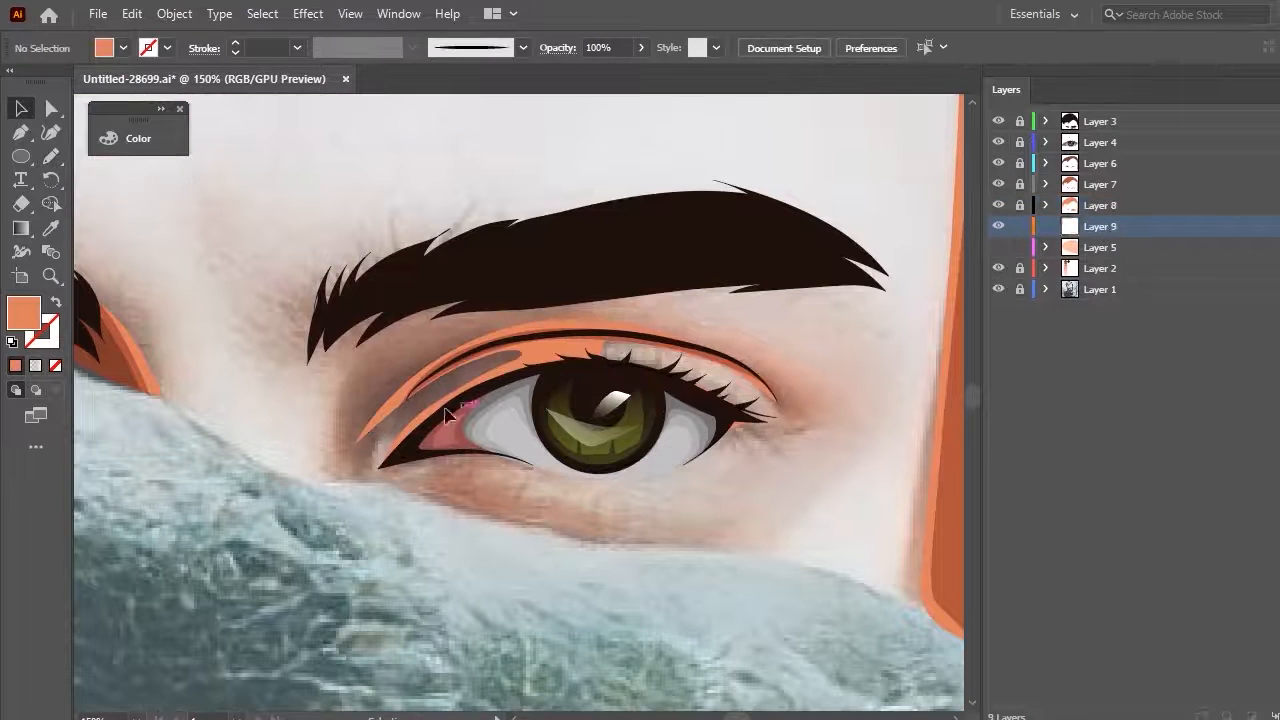
scroll(392, 377, "up", 1)
key("n")
left_click_drag(392, 410, 380, 482)
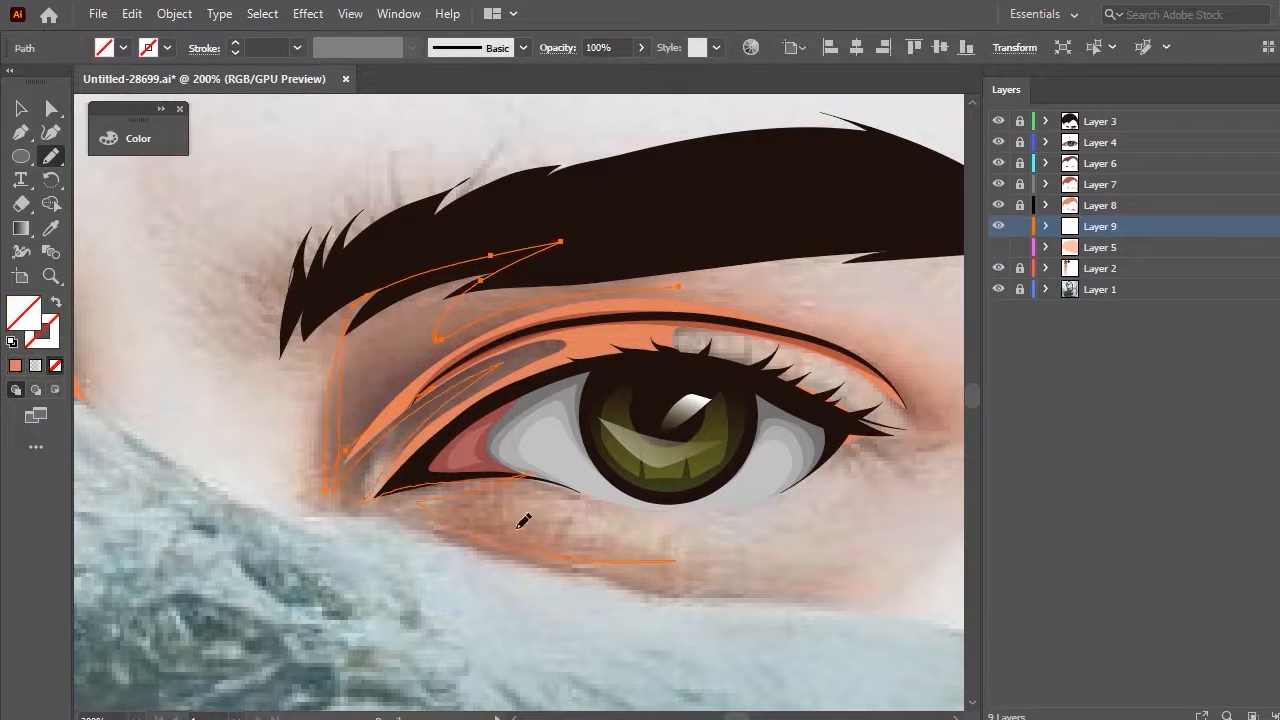
left_click_drag(450, 250, 348, 303)
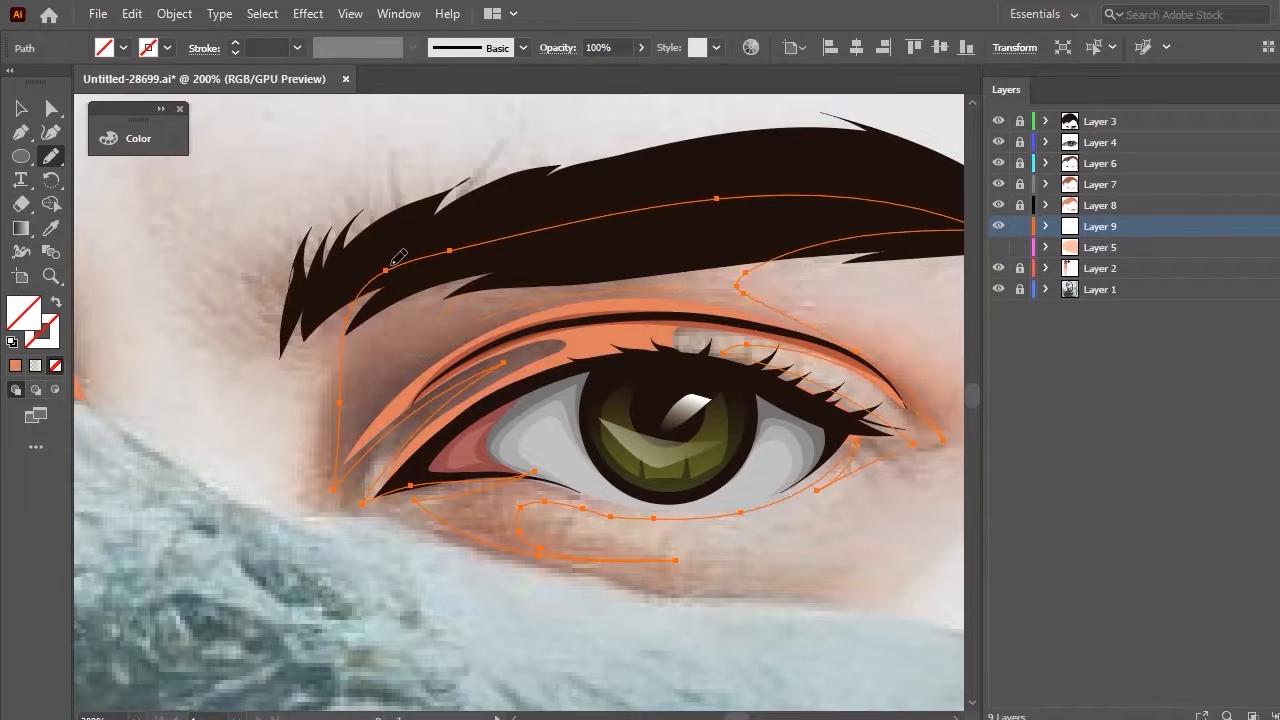
scroll(408, 386, "down", 1)
Outline the Layer 9 shadow beside the far eyebrow, along the hairline and down the side of the face with a 1 pt red stroke
left_click(167, 48)
scroll(240, 345, "up", 1)
left_click_drag(600, 486, 602, 488)
scroll(556, 470, "down", 3)
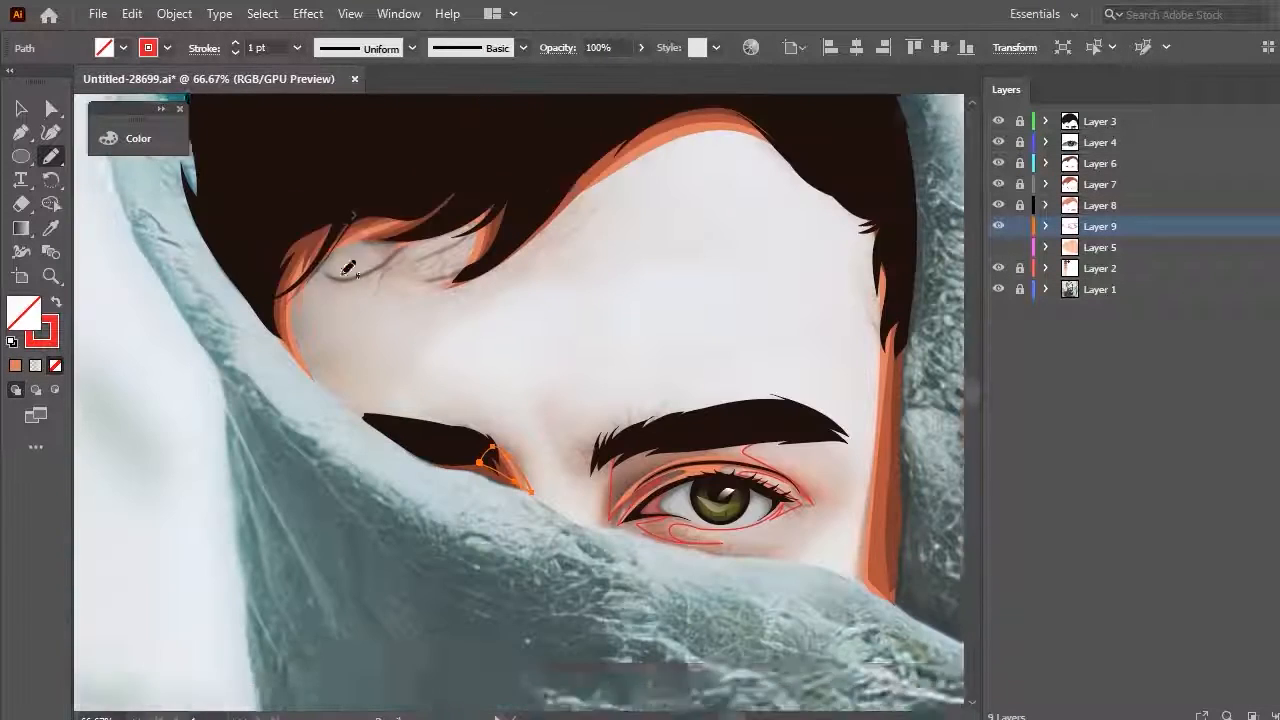
left_click_drag(884, 316, 856, 586)
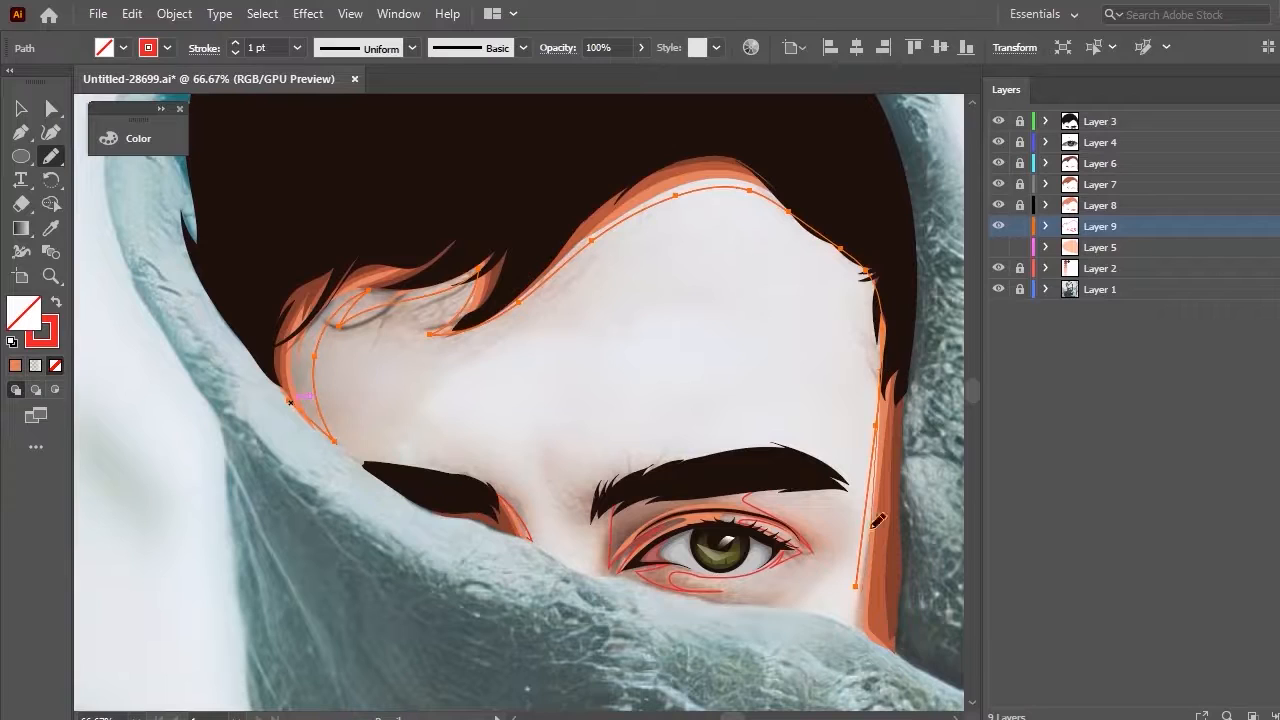
left_click_drag(905, 335, 334, 441)
scroll(331, 374, "down", 1)
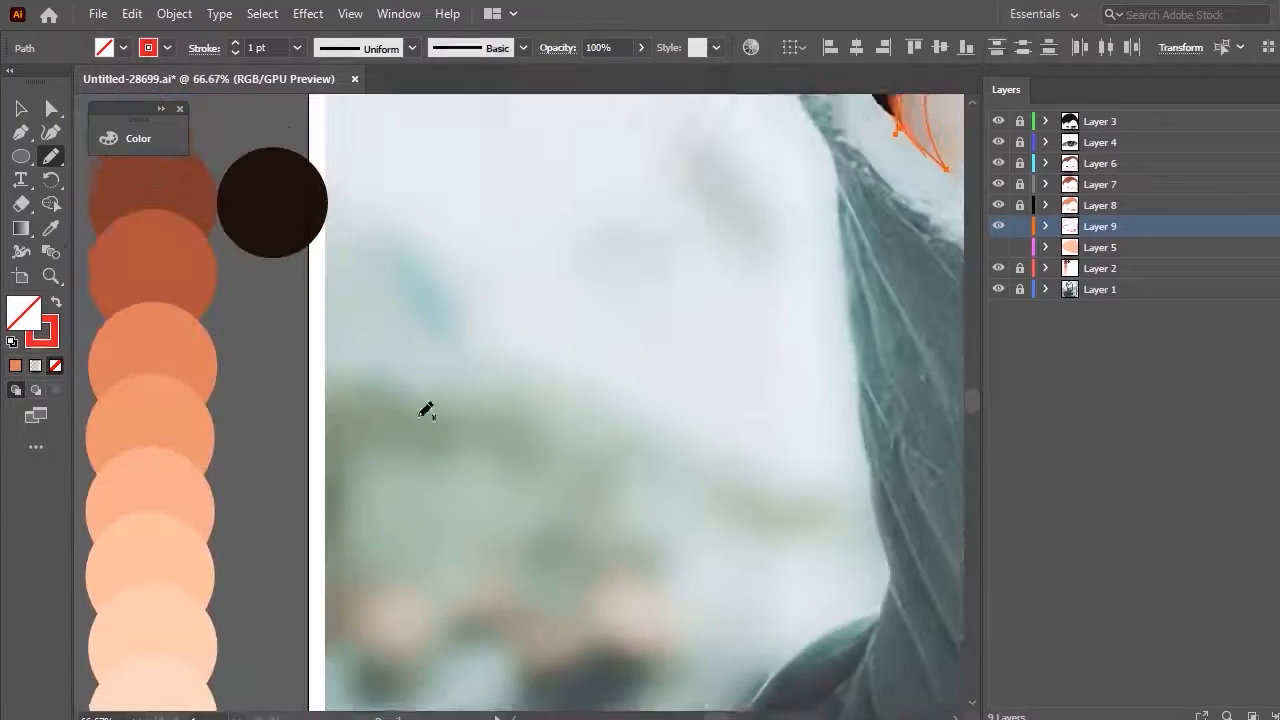
Fill all Layer 9 shadow shapes with the light orange skin swatch
key("ctrl+a")
key("i")
left_click(151, 526)
key("v")
left_click(571, 337)
Refine the edge of the Layer 9 shadow with the Pencil tool
scroll(632, 335, "up", 1)
scroll(822, 399, "up", 1)
left_click(835, 397)
scroll(835, 397, "down", 1)
key("n")
mouse_move(824, 345)
left_mouse_down()
mouse_move(709, 182)
mouse_move(660, 172)
left_mouse_up()
Lock Layer 9 and add a new layer directly above Layer 5
left_click(1020, 227)
left_click(1110, 247)
key("ctrl+l")
scroll(685, 598, "up", 2)
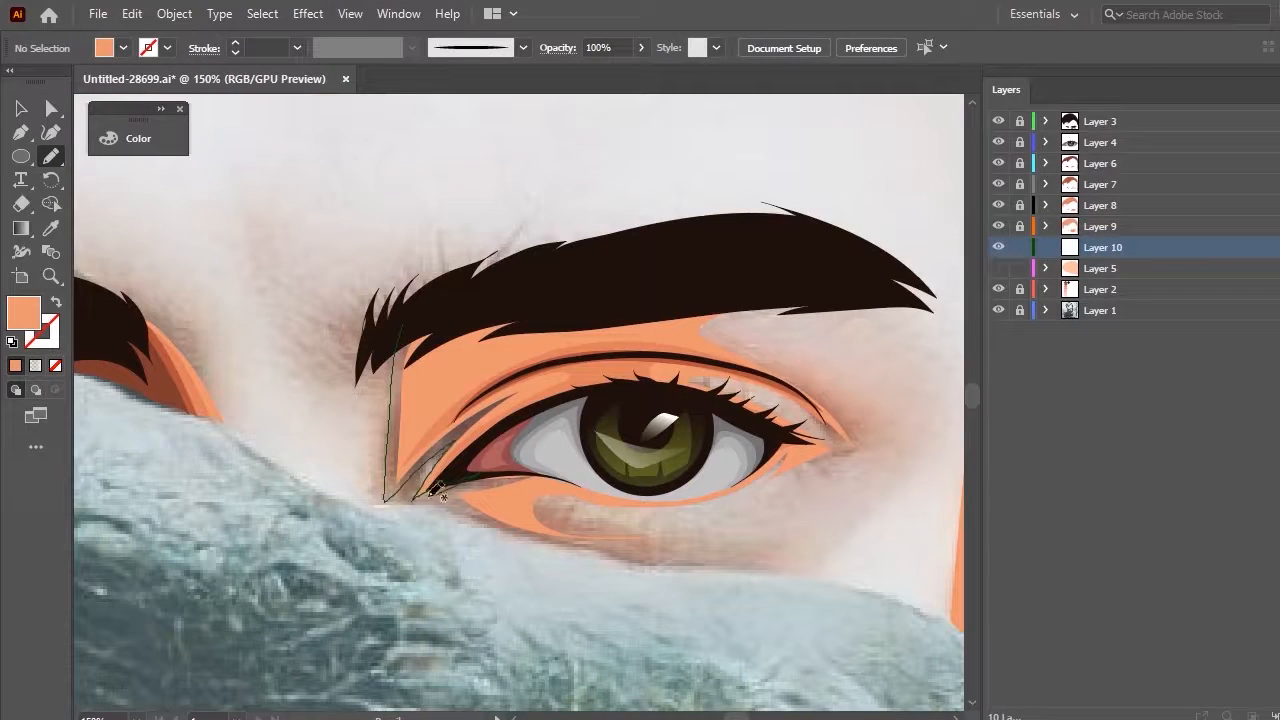
Outline an even wider shadow around the eye and another beside the far eyebrow with a 1 pt red stroke
left_click_drag(432, 494, 750, 556)
left_click_drag(741, 333, 402, 322)
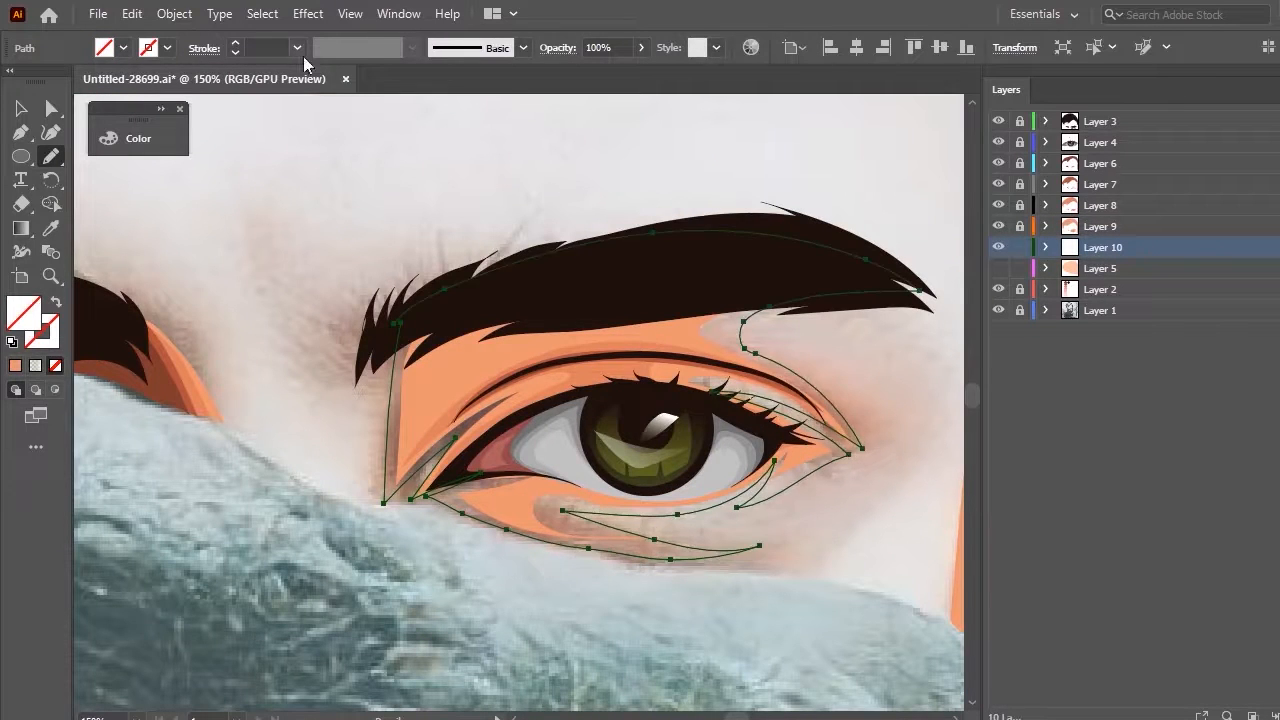
left_click(235, 43)
scroll(640, 206, "down", 2)
scroll(329, 254, "up", 3)
mouse_move(726, 402)
left_mouse_down()
mouse_move(656, 262)
mouse_move(724, 402)
left_mouse_up()
scroll(650, 418, "down", 3)
Trace the Layer 10 shadow along the hairline and down the side of the face, closing the outline through the hair
left_click_drag(505, 335, 508, 549)
mouse_move(508, 549)
left_mouse_down()
mouse_move(495, 460)
mouse_move(932, 316)
mouse_move(442, 308)
left_mouse_up()
left_click_drag(442, 308, 543, 443)
scroll(597, 477, "down", 1)
left_click_drag(597, 477, 797, 289)
scroll(800, 285, "up", 1)
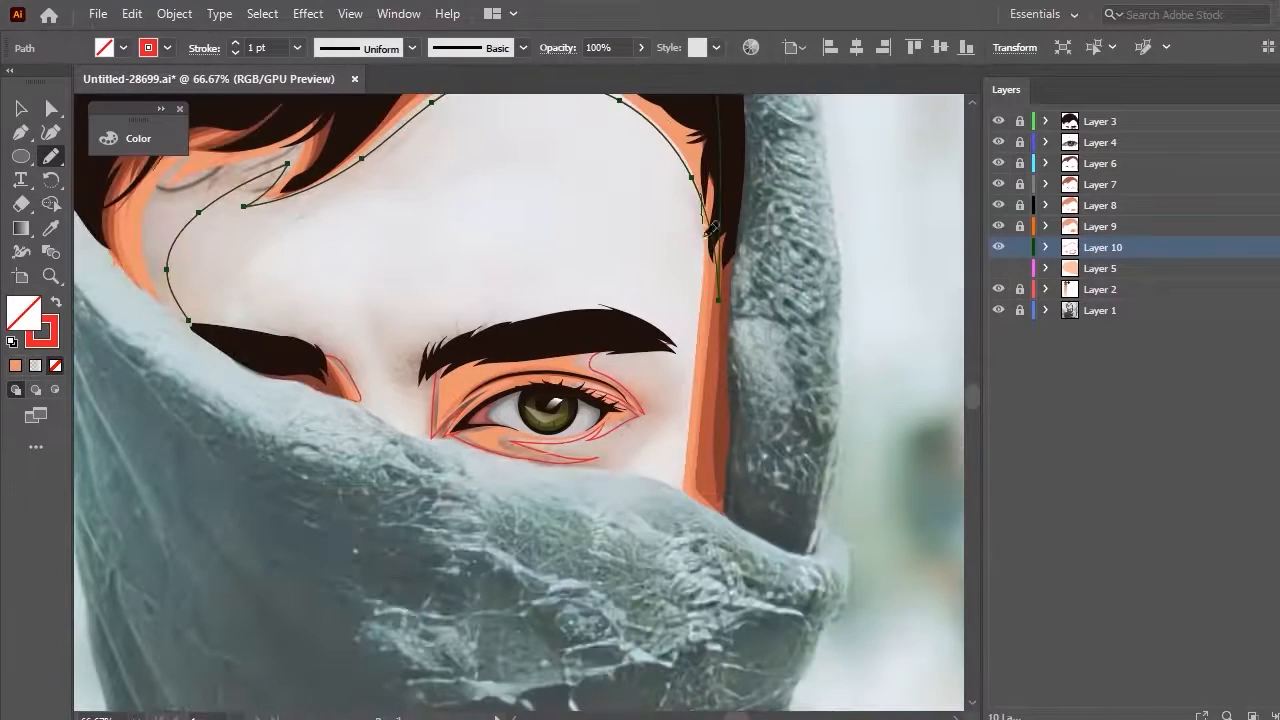
left_click_drag(688, 487, 708, 511)
scroll(700, 500, "down", 1)
scroll(263, 350, "up", 1)
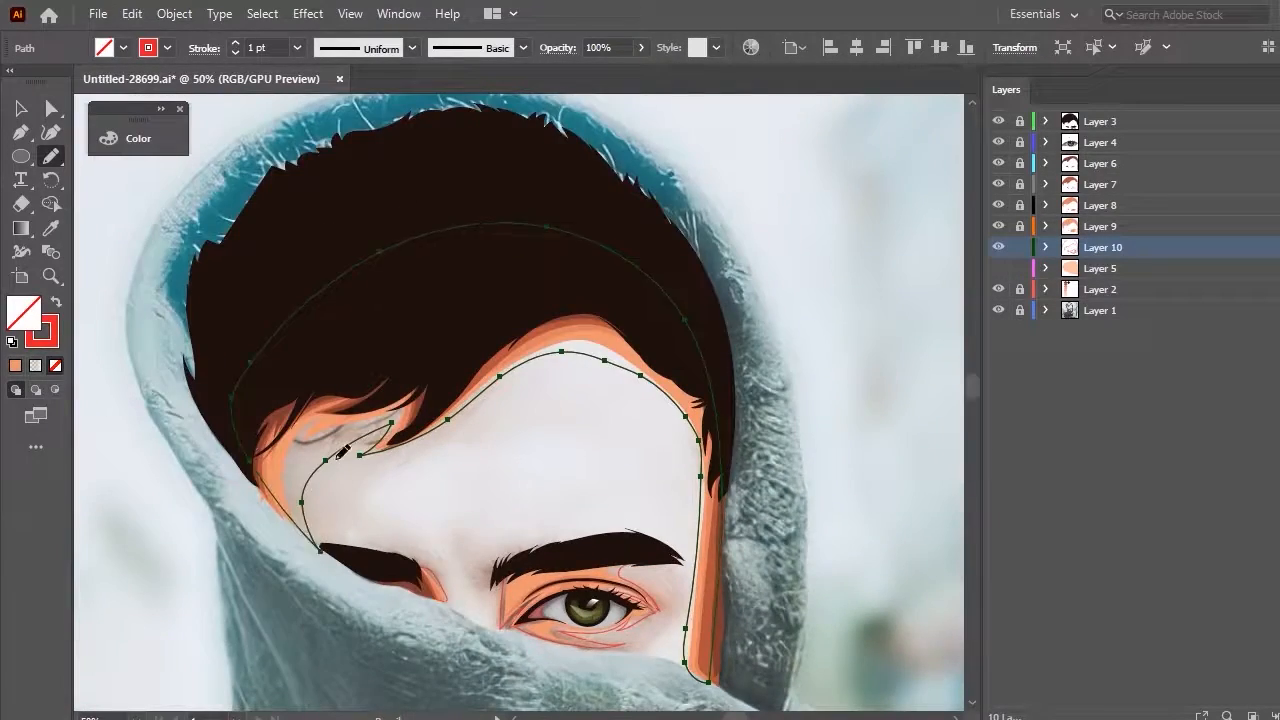
Fill all Layer 10 shadow shapes with the peach skin swatch
scroll(343, 452, "down", 1)
key("i")
scroll(830, 300, "up", 5)
scroll(643, 394, "down", 4)
key("ctrl+a")
left_click(206, 430)
scroll(239, 410, "down", 2)
key("v")
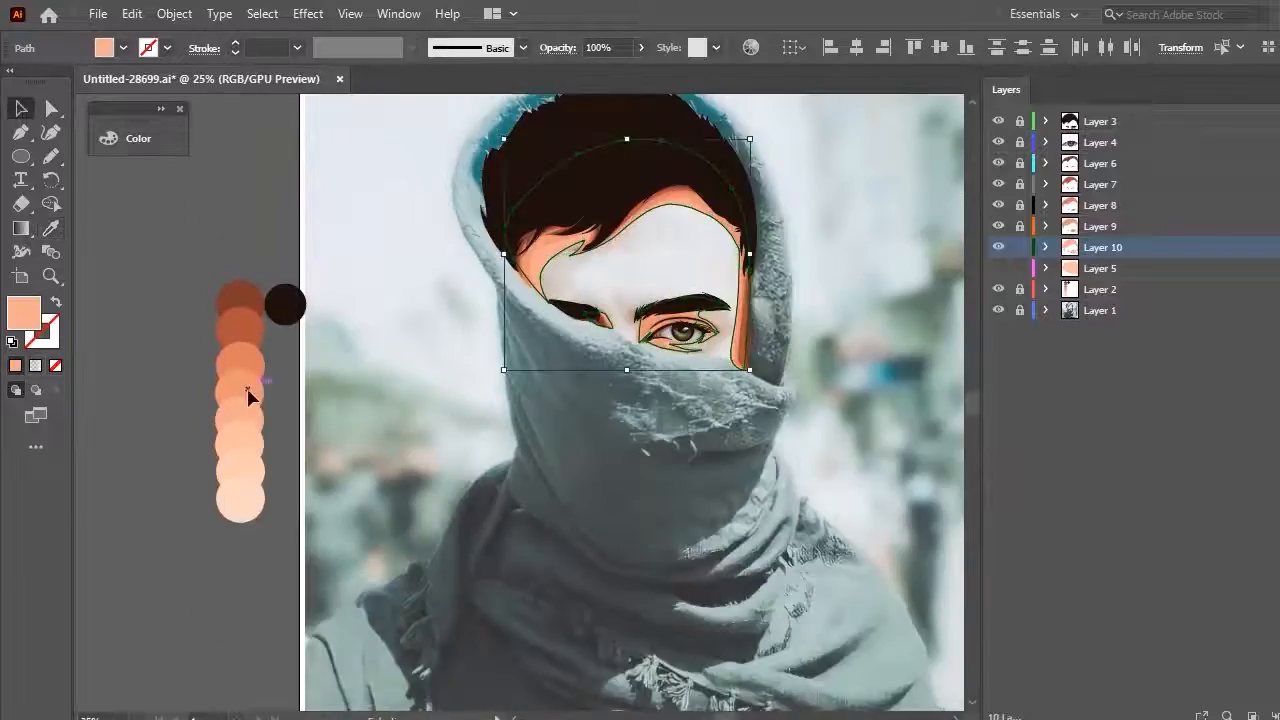
scroll(250, 397, "up", 2)
key("i")
left_click(307, 443)
scroll(307, 440, "down", 2)
Show the Layer 5 skin base and unlock Layers 5, 7, 8, 9 and 10
left_click(998, 268)
left_click(1020, 247)
key("v")
scroll(800, 350, "up", 3)
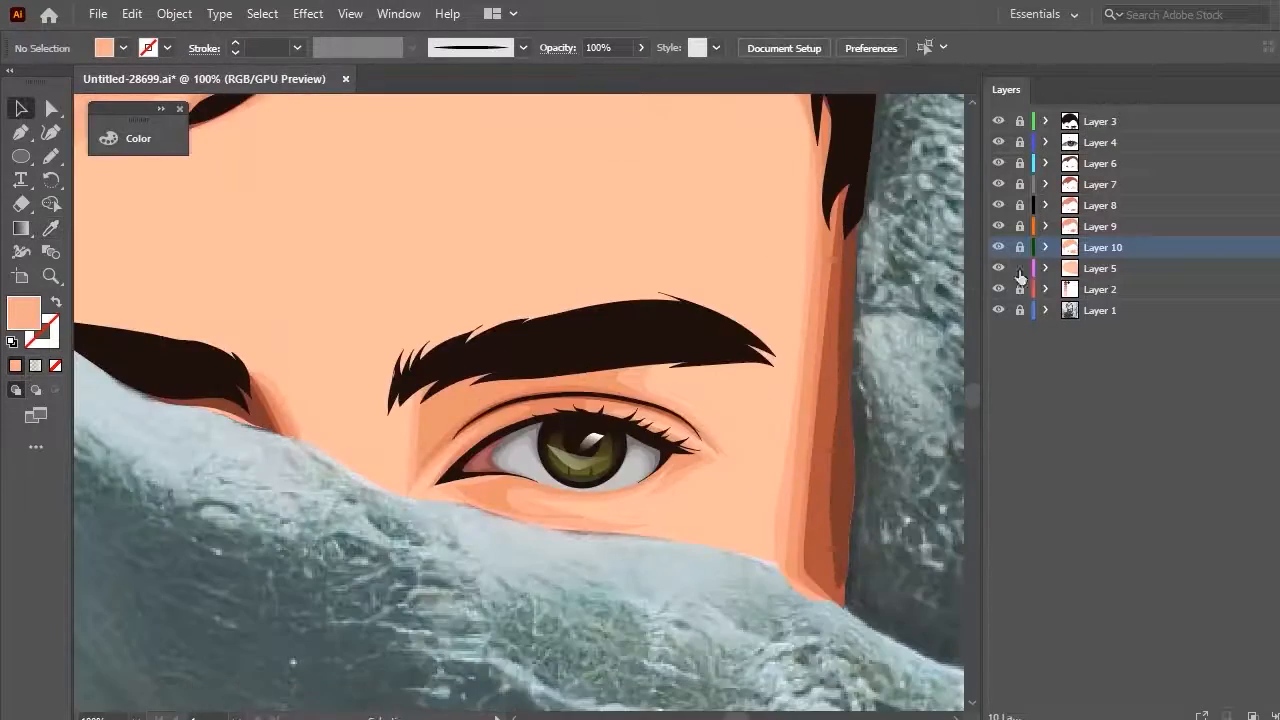
left_click_drag(1020, 274, 1020, 184)
Trim the shadow ends that stick out past the skin at the lower side of the face with Shape Builder
scroll(812, 535, "up", 3)
left_click_drag(830, 490, 749, 514)
key("shift+m")
left_click(602, 560, "alt")
left_click(622, 572, "alt")
left_click(690, 615, "alt")
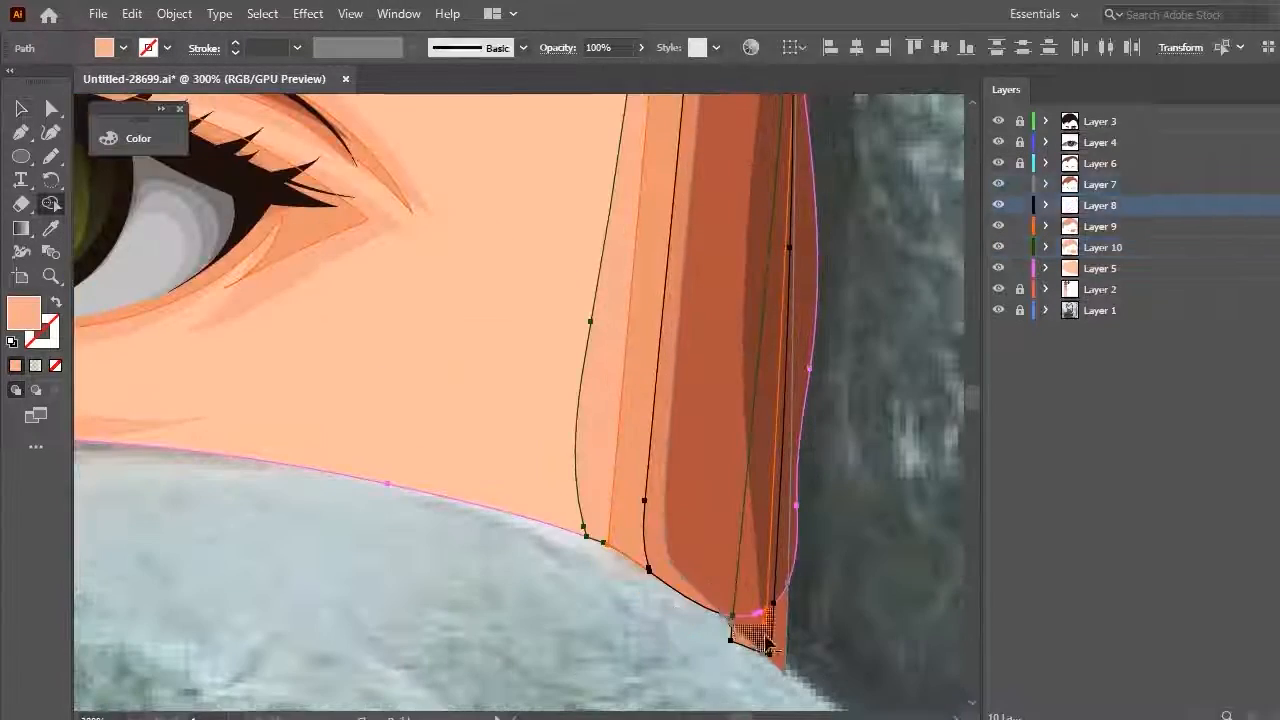
left_click(766, 643, "alt")
scroll(740, 628, "up", 3)
left_click(708, 665, "alt")
scroll(626, 516, "down", 2)
Reshape the lower end of the reddish-orange Layer 7 shadow beside the hood with the Pencil tool
left_click(21, 112)
left_click(671, 328)
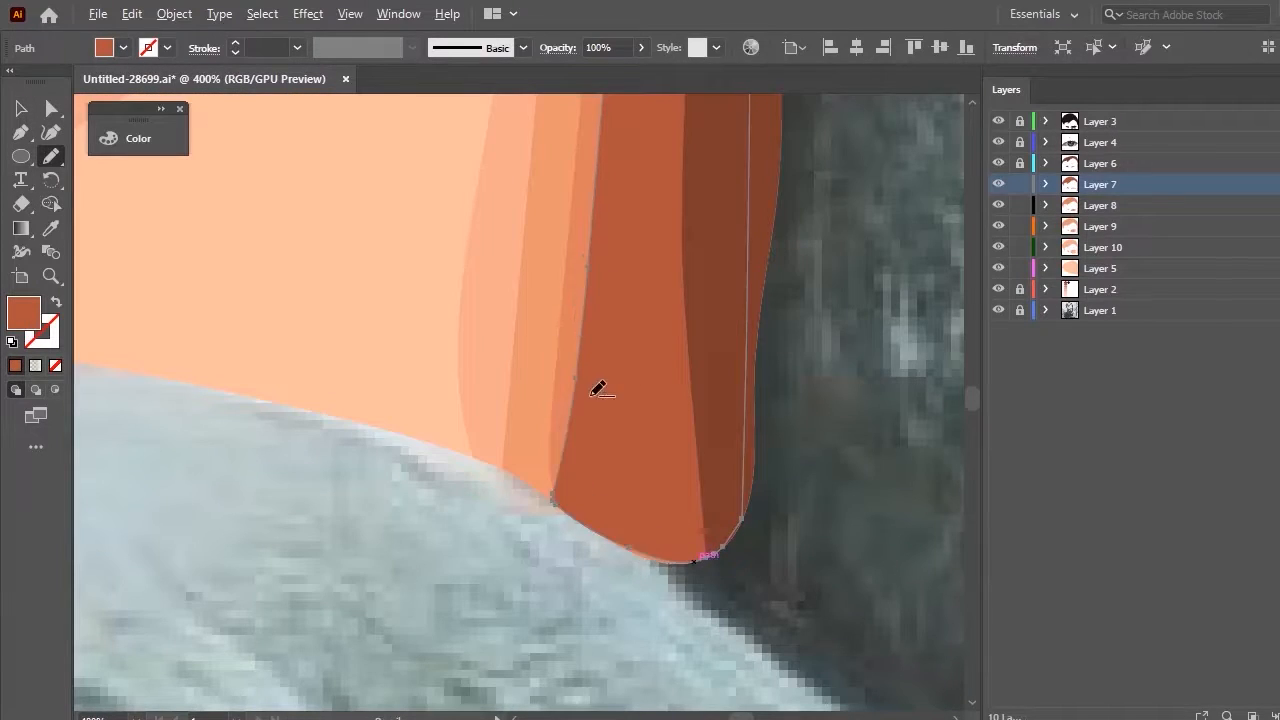
key("v")
left_click(760, 550)
scroll(755, 549, "down", 4)
scroll(686, 457, "up", 1)
Redraw the lower end of the peach Layer 10 shadow at the side of the face with the Pencil tool
left_click(686, 457)
key("n")
left_click_drag(670, 517, 694, 602)
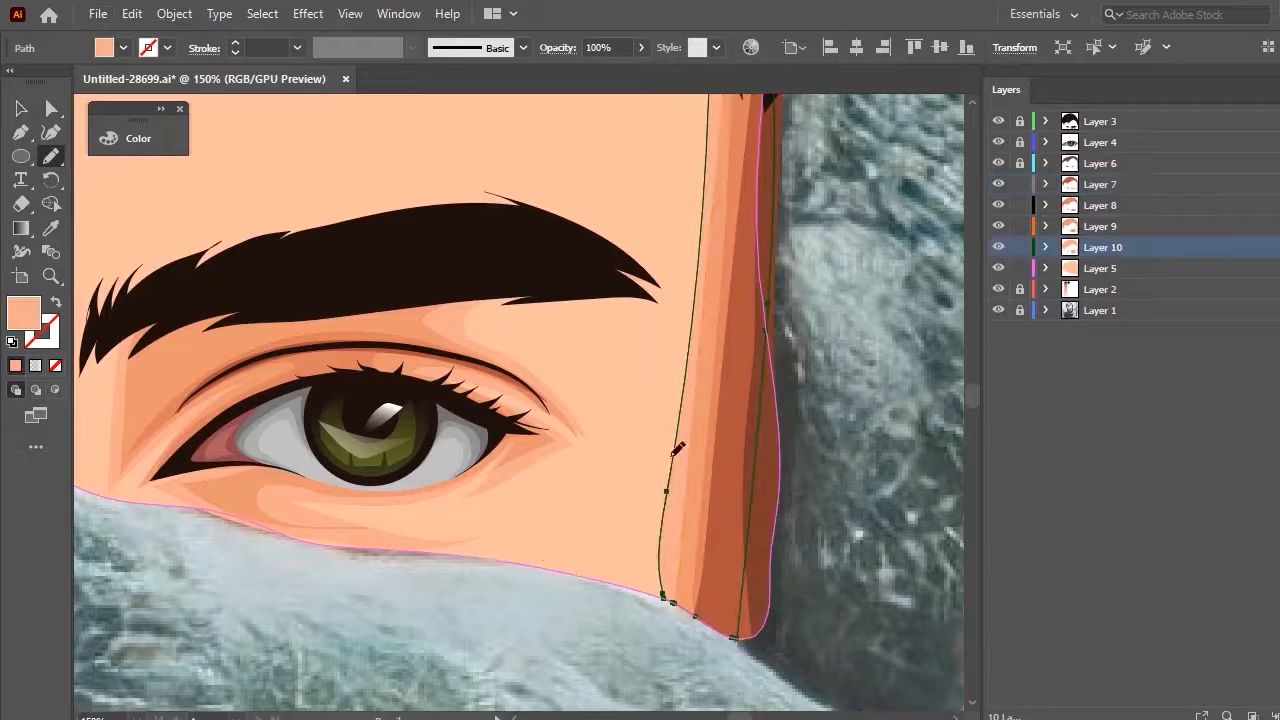
key("v")
left_click(795, 472)
scroll(557, 515, "up", 3)
scroll(655, 350, "down", 6)
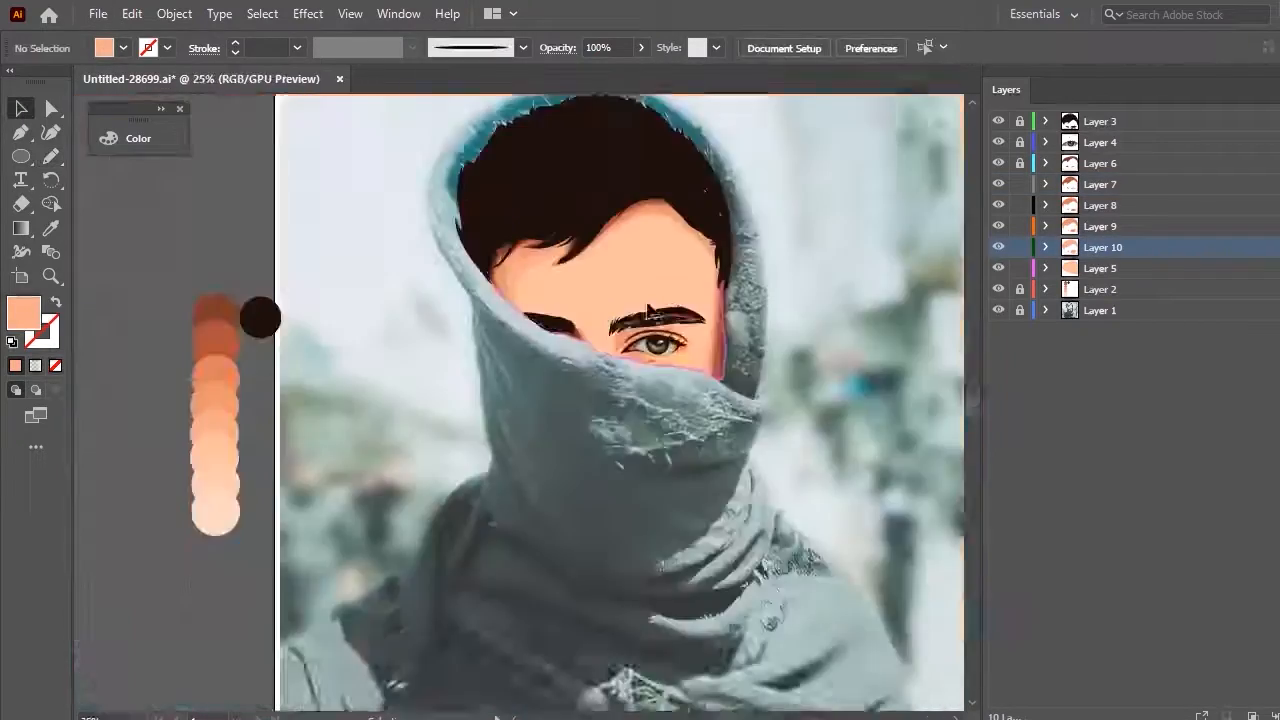
Trim the shadow shapes beside the far eyebrow against the skin's edge with Shape Builder
scroll(532, 274, "up", 5)
scroll(254, 502, "up", 2)
left_click_drag(170, 552, 288, 464)
key("shift+m")
key("v")
left_click(180, 468)
scroll(420, 395, "down", 7)
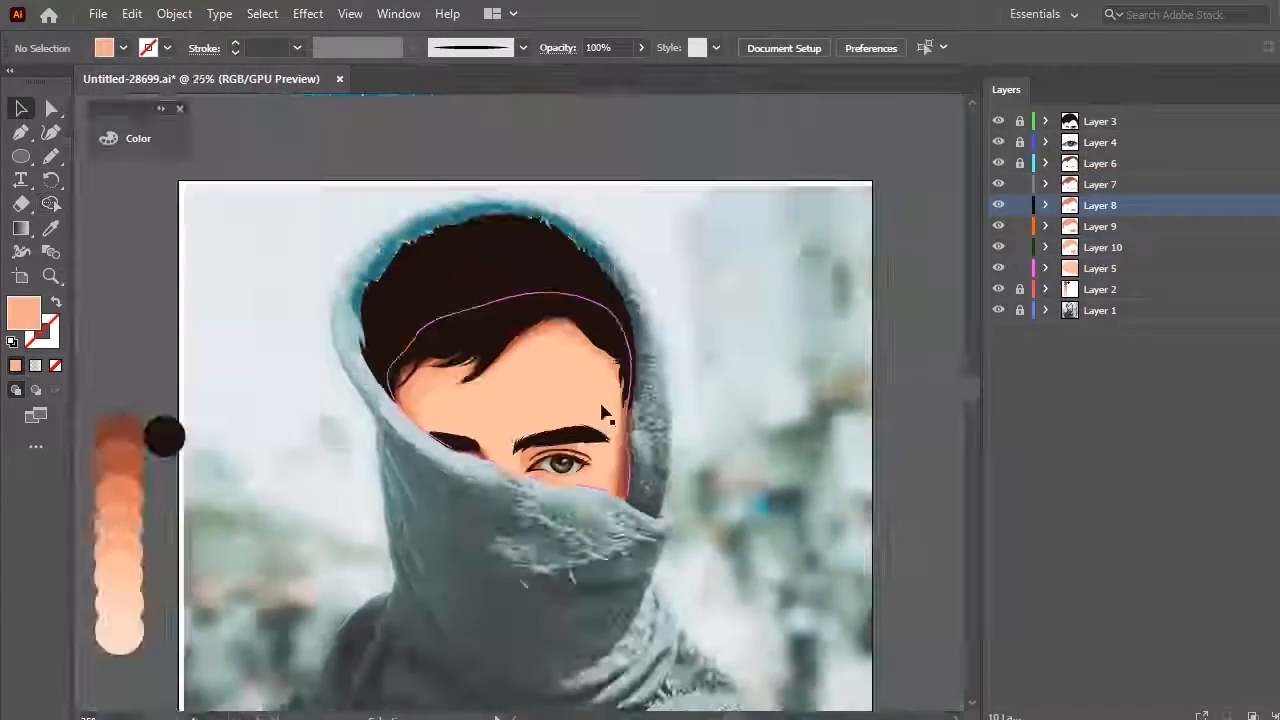
Lock Layers 5 and 7 to 10, and add a new layer above the skin base with Layer 5 hidden
scroll(520, 485, "up", 2)
left_click_drag(1020, 184, 1020, 268)
left_click(1075, 276)
left_click(998, 289)
Outline a large closed highlight across the forehead above the eyebrows with no fill and a 1 pt red stroke
scroll(544, 261, "up", 2)
key("n")
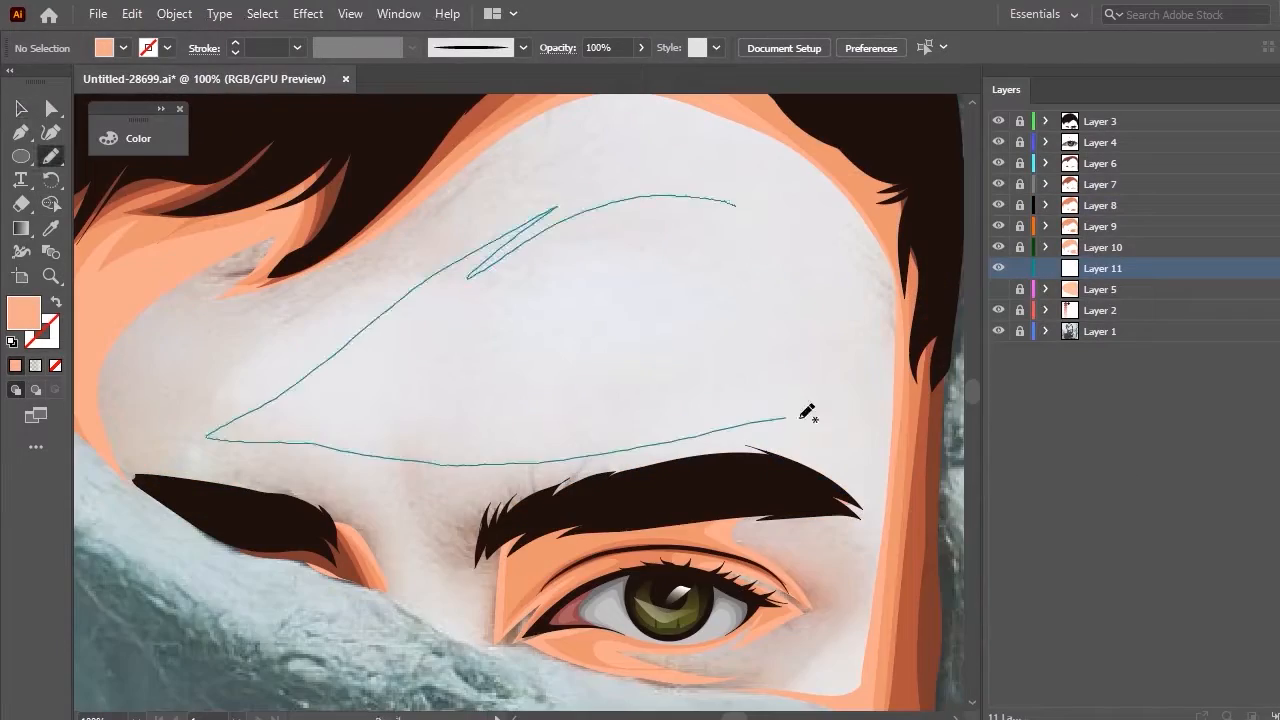
left_click_drag(801, 418, 735, 206)
key("slash")
scroll(705, 175, "down", 3)
scroll(590, 195, "up", 2)
left_click(297, 48)
left_click(316, 135)
Trace another highlight outline near the eye on Layer 11 with the Pencil tool
scroll(760, 350, "up", 3)
scroll(510, 440, "up", 2)
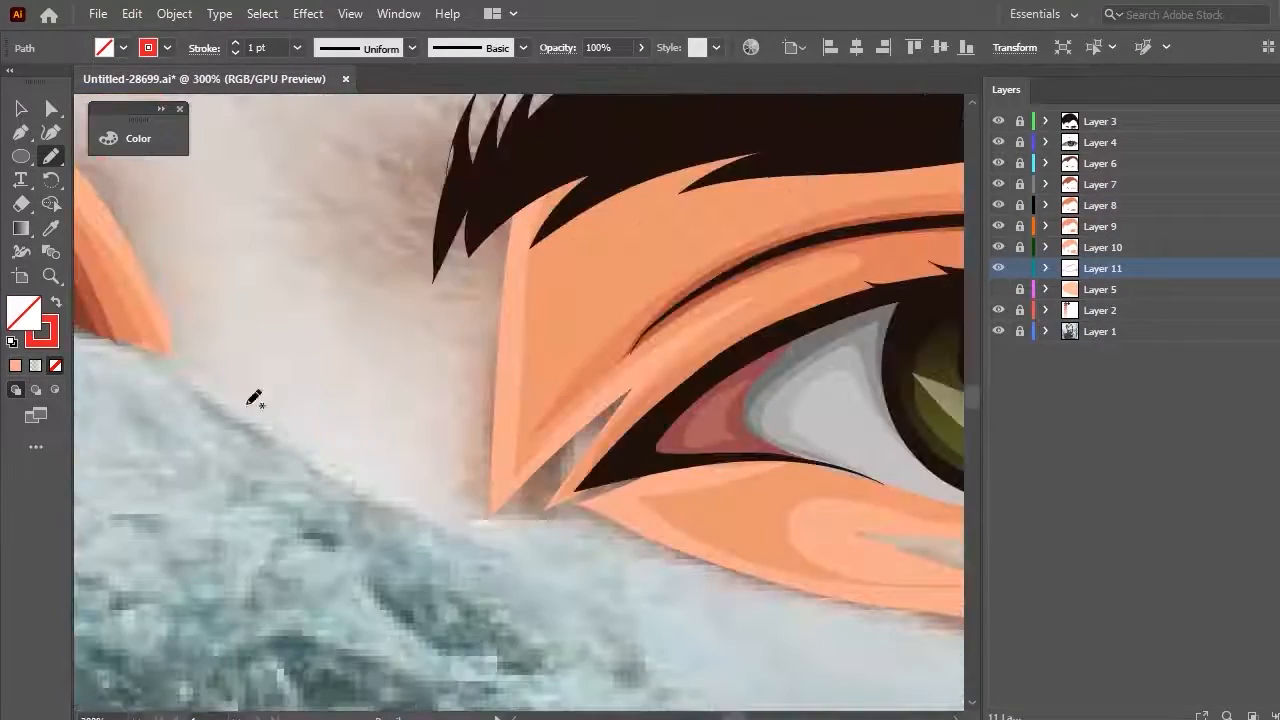
scroll(213, 374, "down", 3)
scroll(780, 380, "up", 2)
scroll(610, 126, "up", 1)
left_click_drag(702, 248, 602, 361)
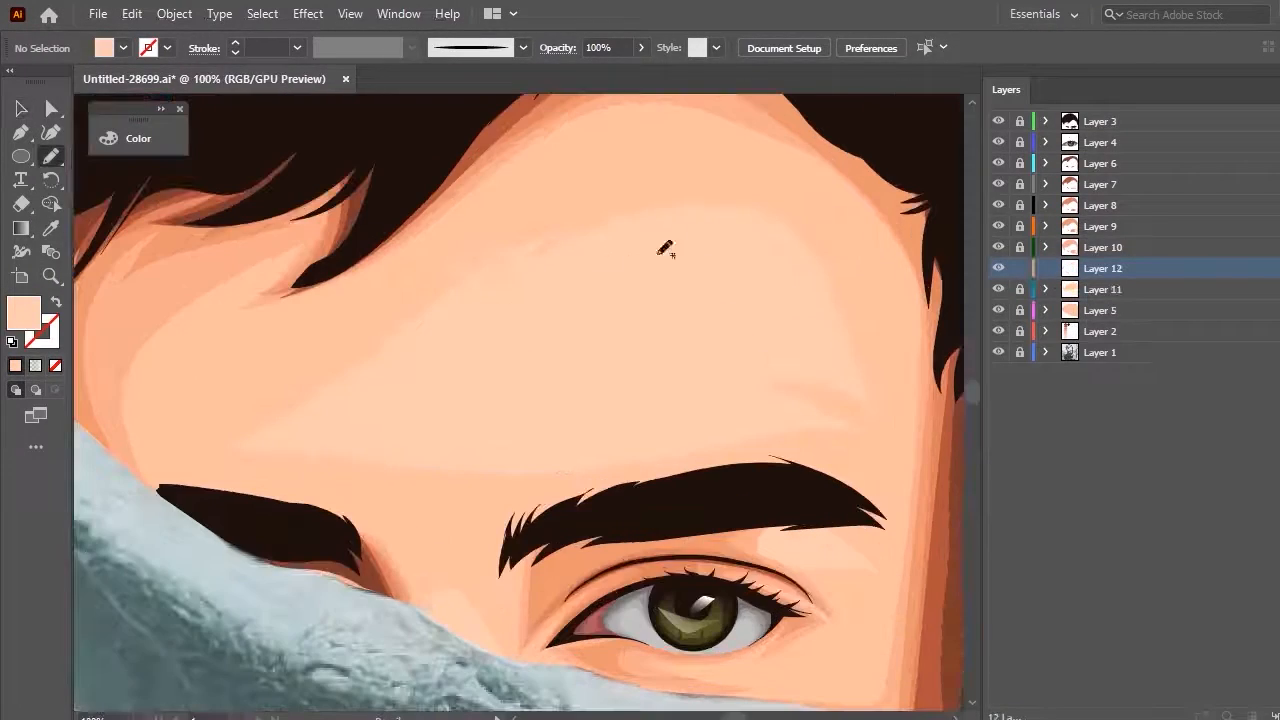
Draw a smaller forehead highlight on Layer 12 and fade it diagonally with a linear gradient to 0% opacity
key("n")
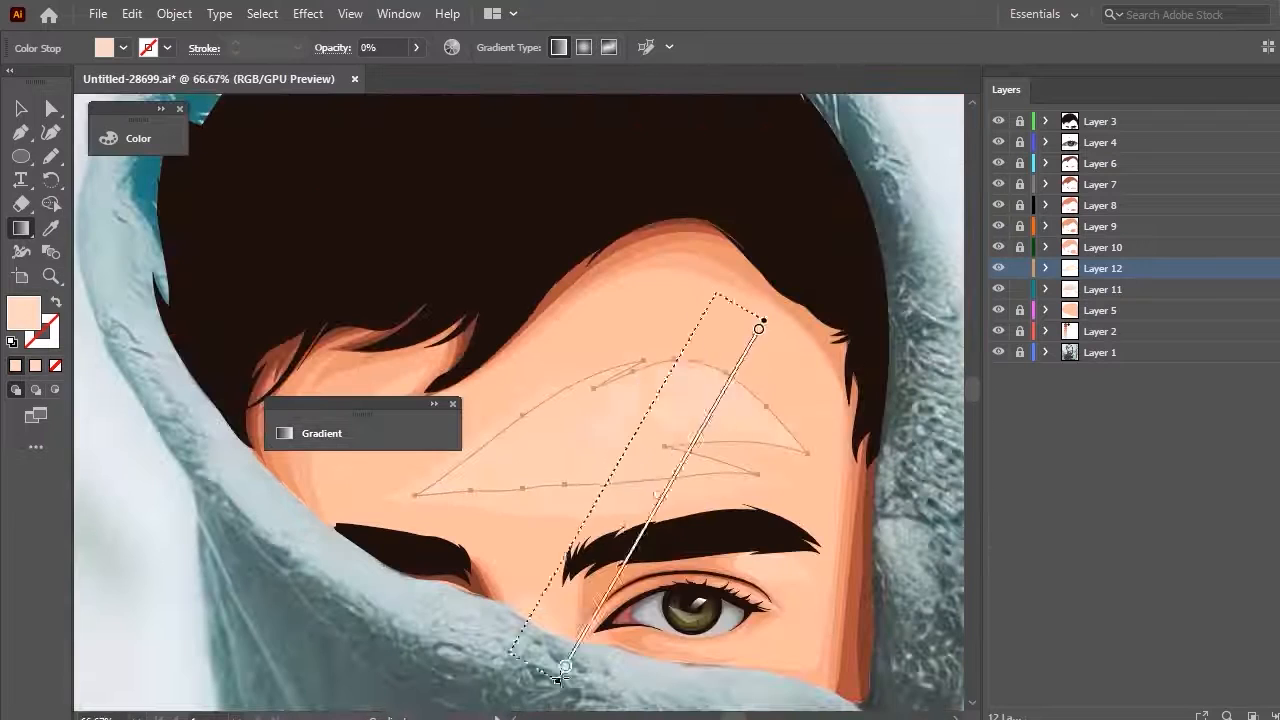
left_click_drag(669, 380, 497, 634)
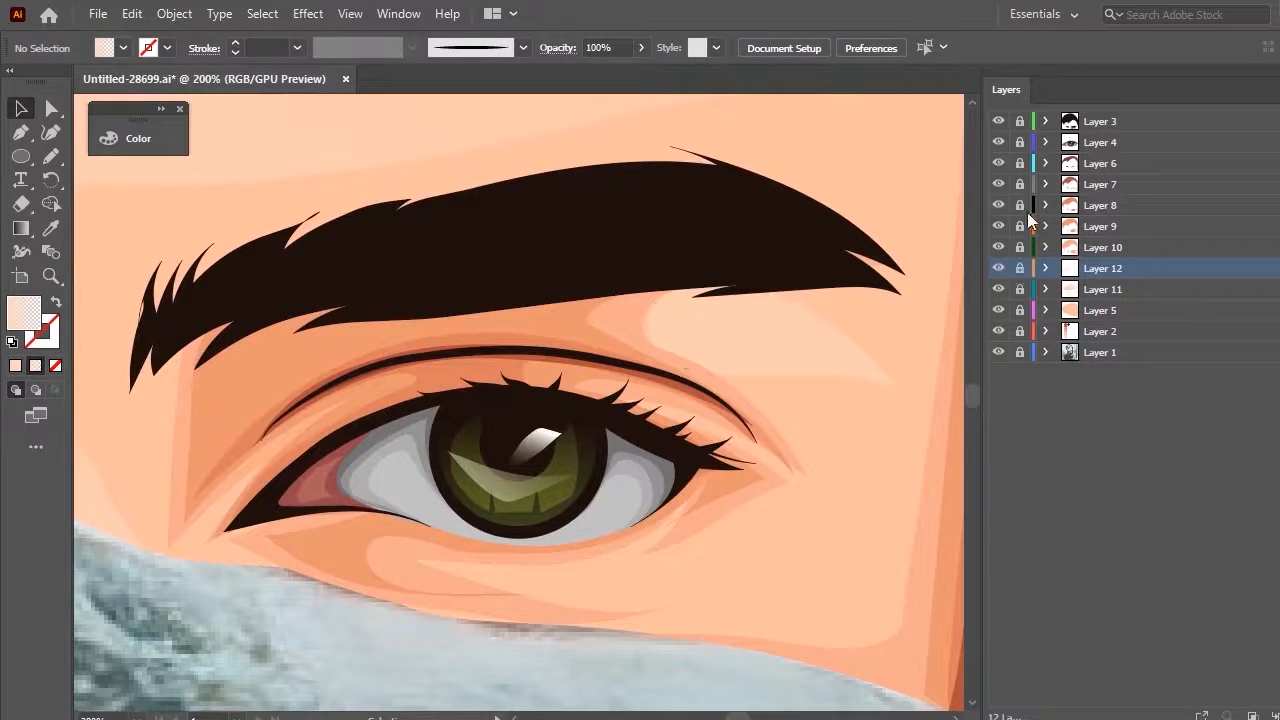
Unlock Layers 8 and 7 and recolour their skin shadows with deeper brown fills
left_click(1020, 205)
left_click(1068, 205)
left_click(1276, 187)
left_click(1276, 210)
left_click(161, 141)
left_click_drag(350, 228, 296, 233)
left_click(1020, 184)
left_click(1276, 187)
left_click(392, 129)
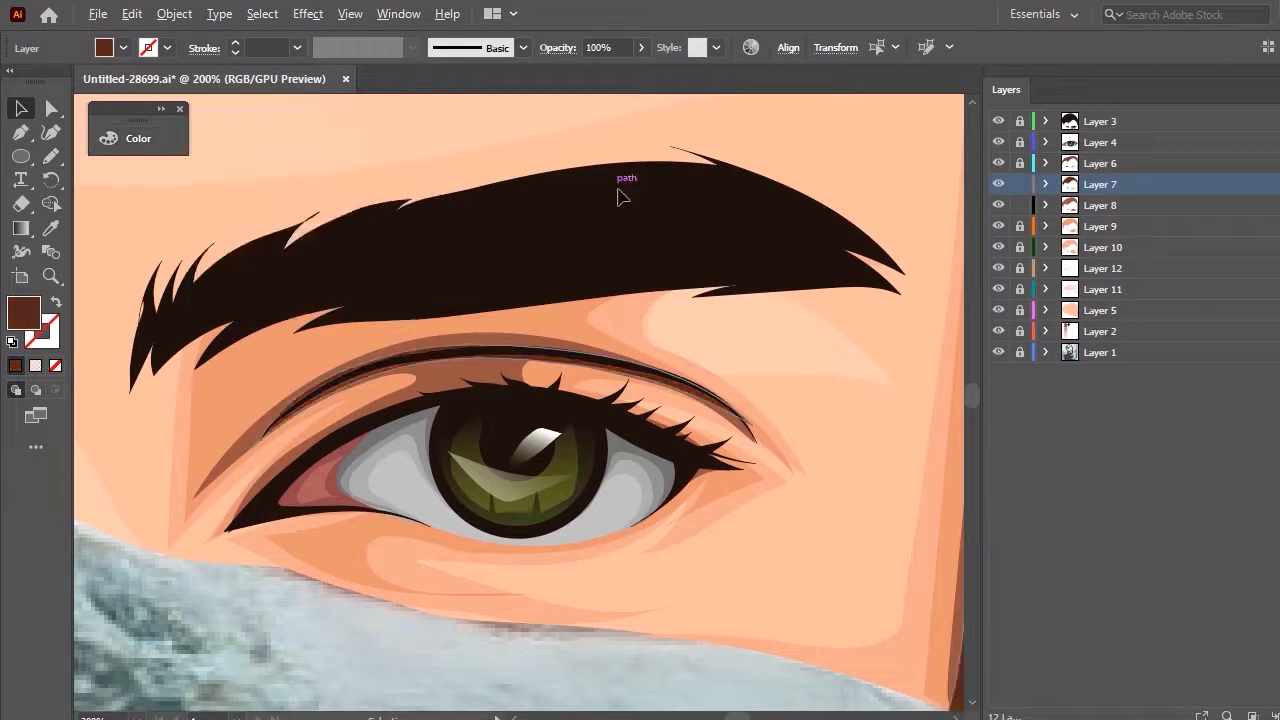
left_click(618, 190)
Unlock Layer 6 and pick out the brown shadow paths along the side of the face next to the hood
scroll(411, 411, "down", 2)
left_click(1020, 163)
left_click(722, 455)
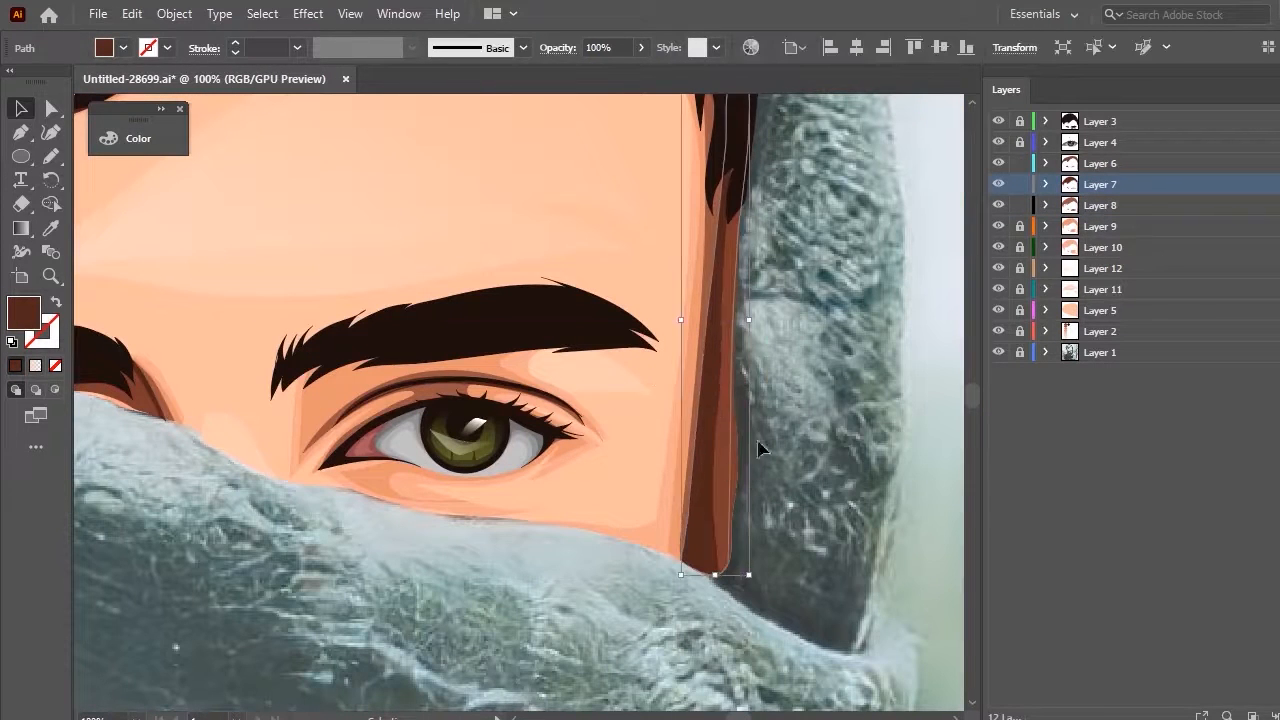
key("n")
scroll(810, 290, "up", 1)
scroll(400, 370, "down", 1)
key("v")
left_click(480, 480)
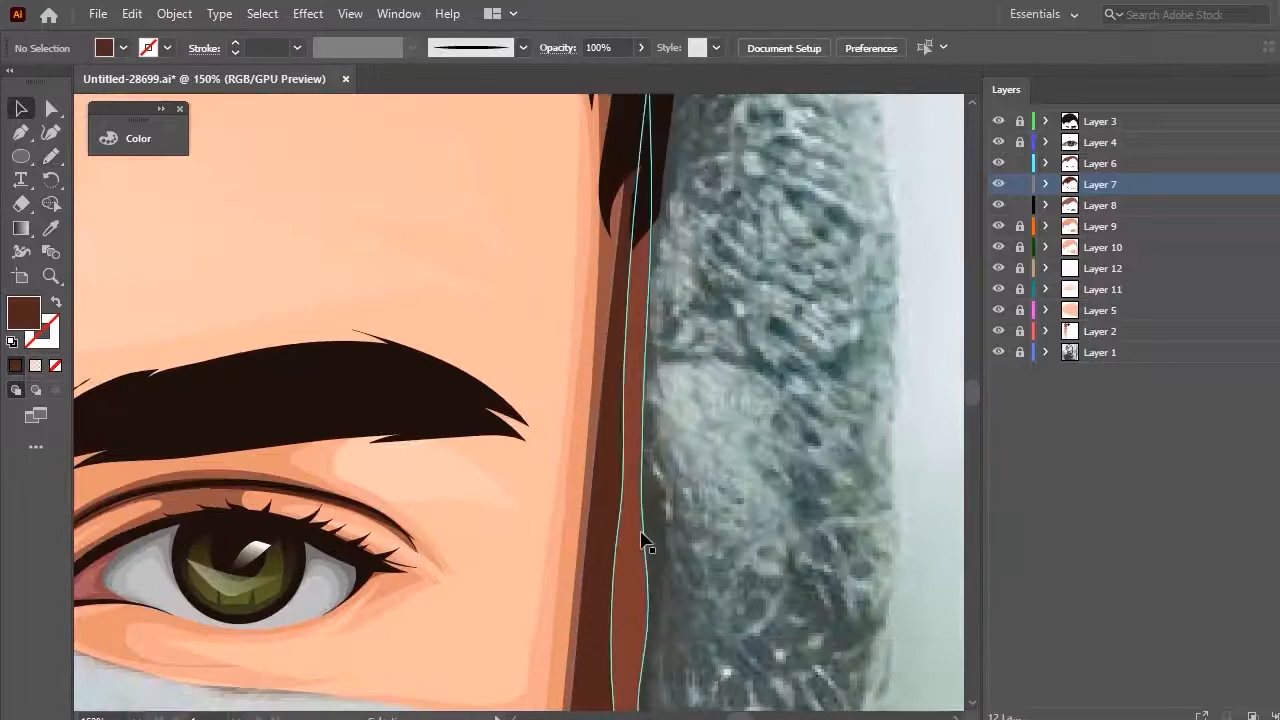
left_click(646, 540)
left_click(760, 420)
scroll(760, 420, "down", 1)
Unlock Layer 5 and merge the skin base with the overlapping region of the side shadow using Shape Builder
left_click(1020, 310)
left_click(654, 300)
left_click(637, 310, "shift")
key("shift+m")
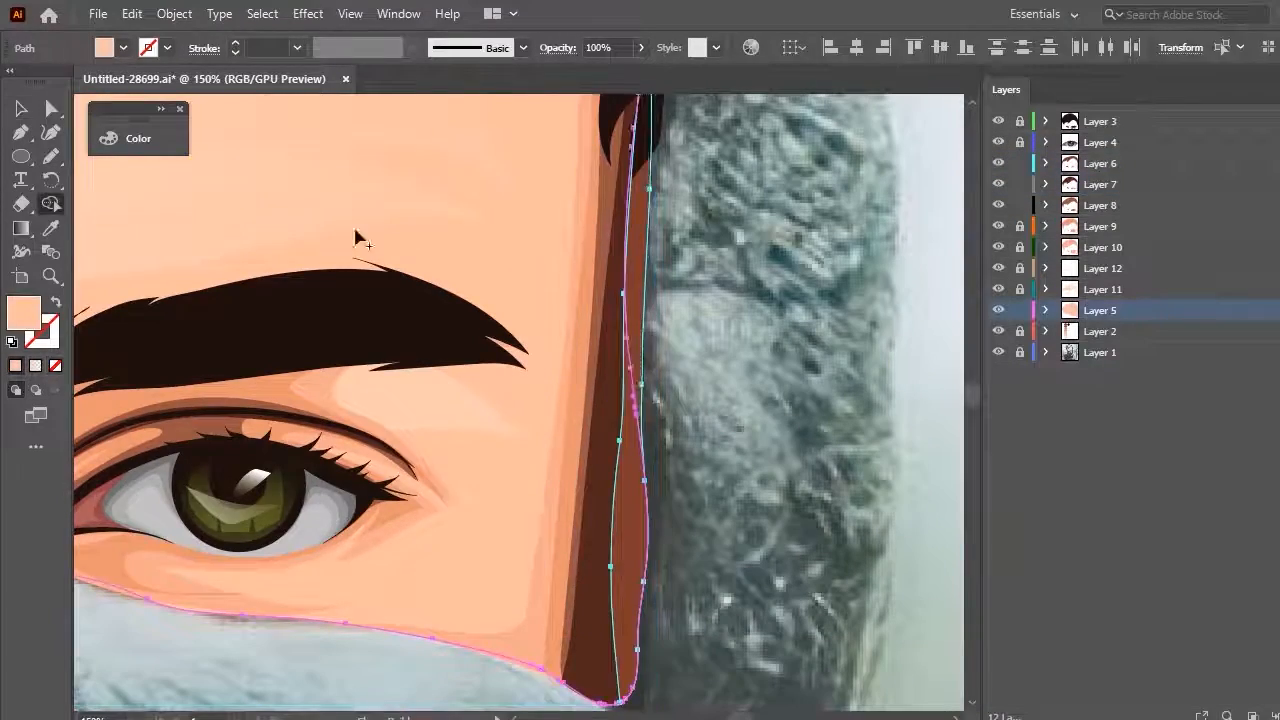
left_click_drag(357, 237, 636, 275)
key("v")
left_click(740, 280)
Redraw the outer edge of the dark brown side-of-face shadow on Layer 7 with the Pencil tool
left_click(600, 434)
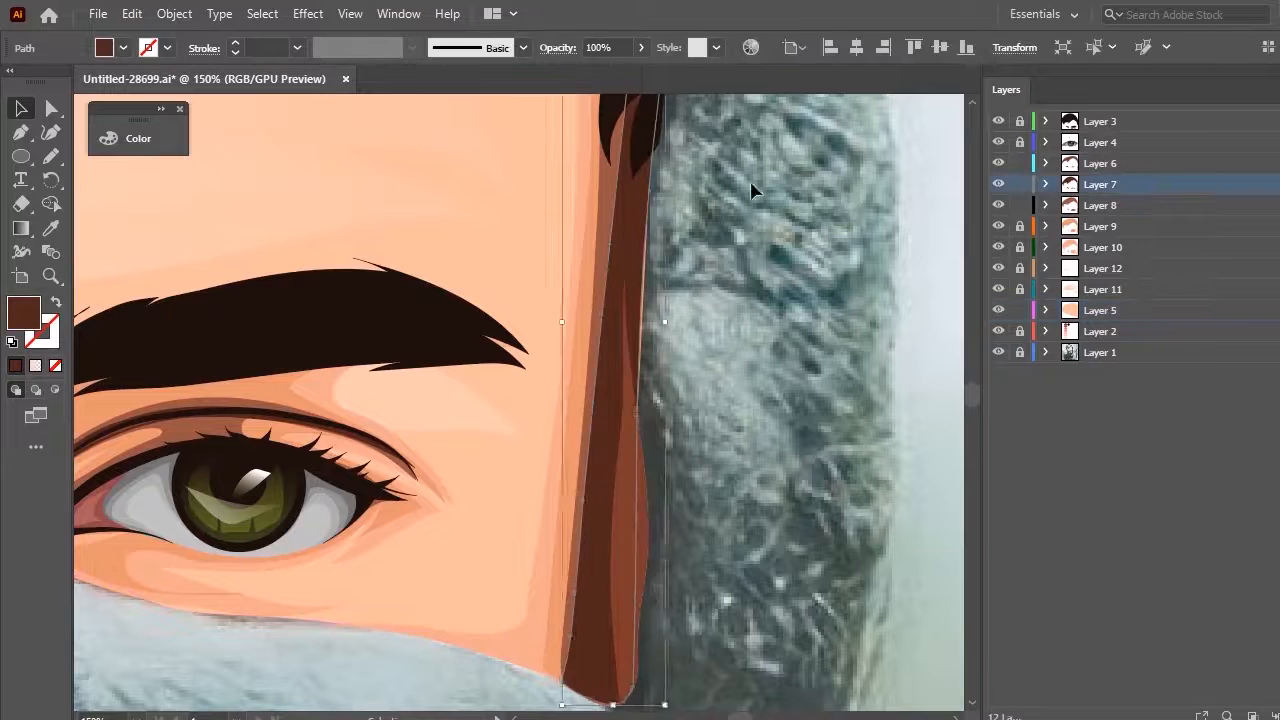
key("n")
scroll(648, 345, "down", 1)
left_click_drag(648, 345, 634, 137)
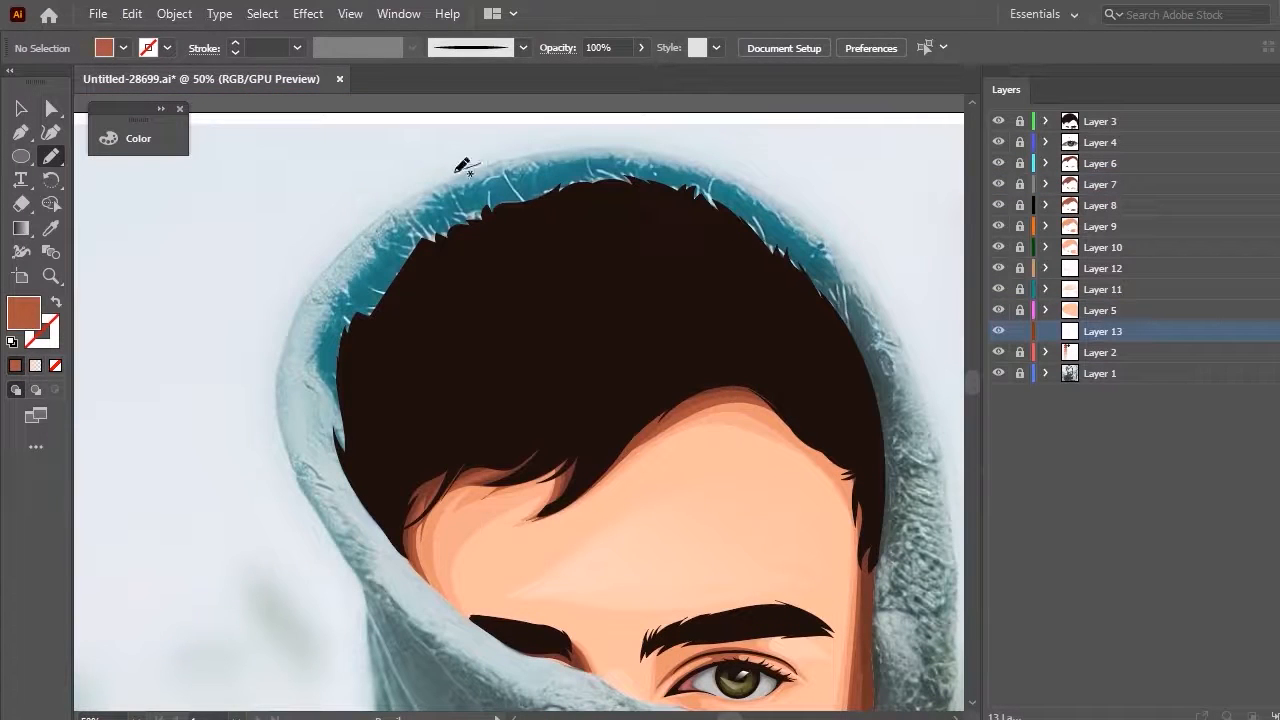
Trace the hood's outer left edge down toward the shoulder on Layer 13 with no fill and a 1 pt red stroke
left_click_drag(480, 161, 279, 415)
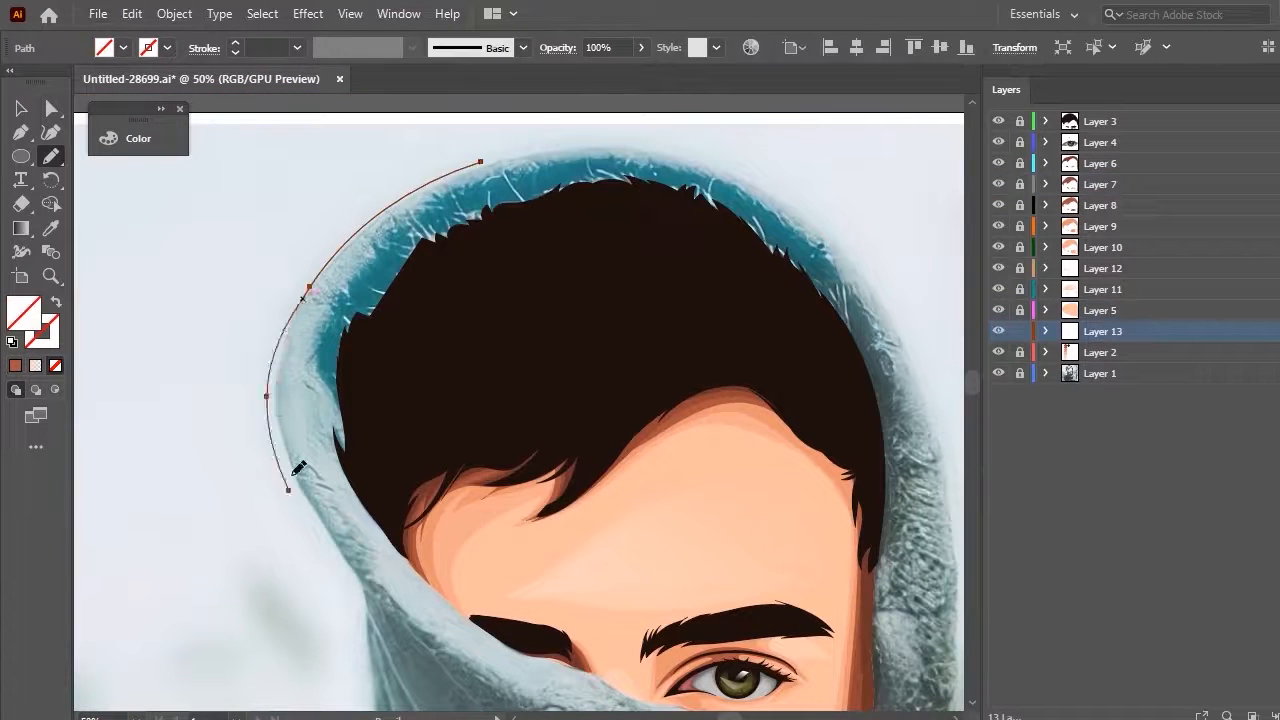
left_click_drag(303, 488, 356, 581)
scroll(348, 538, "down", 3)
left_click(297, 48)
left_click(325, 139)
scroll(437, 200, "down", 2)
scroll(434, 298, "up", 2)
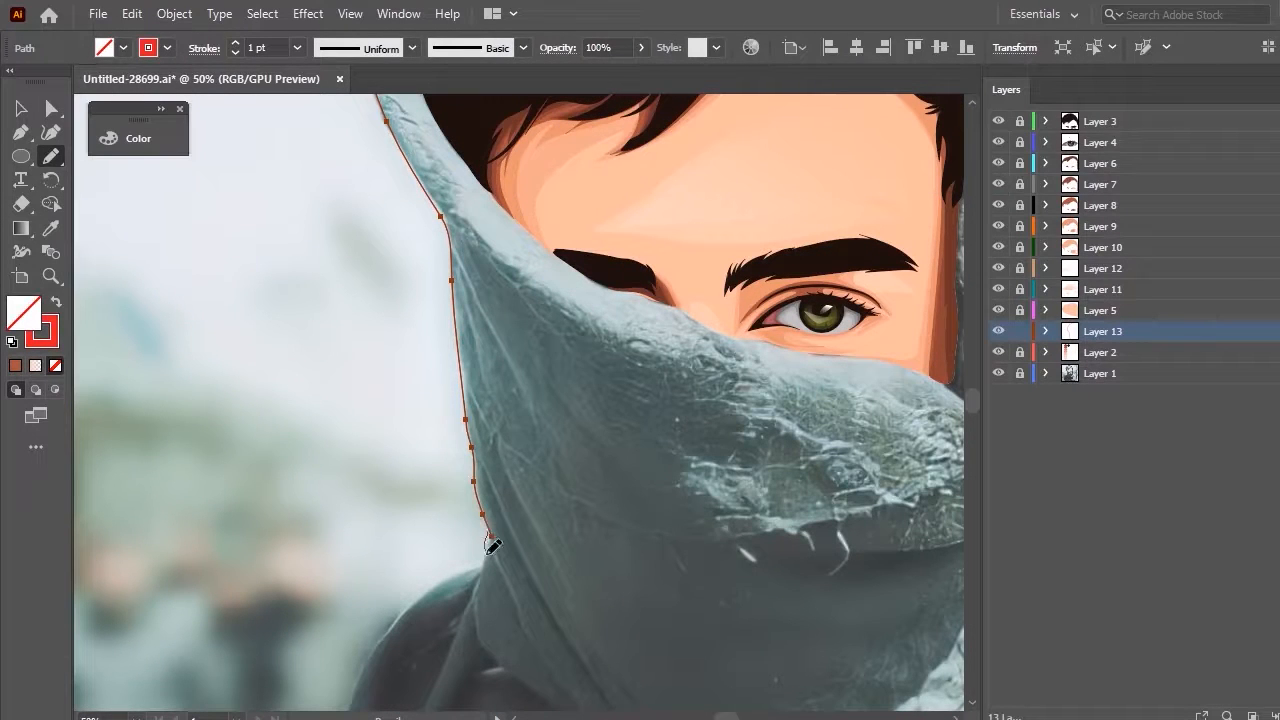
Continue the red outline over the left shoulder and beneath the artboard's lower edge
left_click_drag(421, 597, 352, 655)
scroll(510, 545, "down", 2)
scroll(437, 560, "up", 1)
left_click_drag(437, 560, 442, 380)
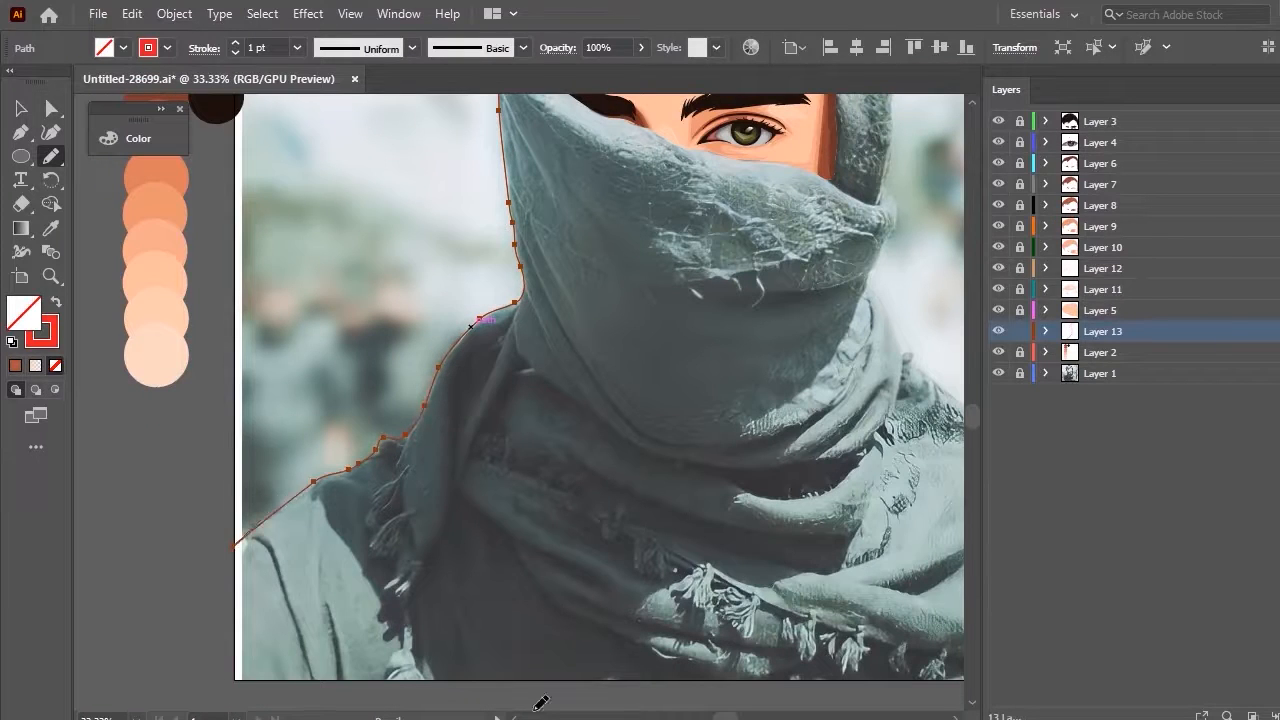
left_click_drag(537, 706, 416, 496)
scroll(897, 529, "up", 2)
scroll(808, 620, "down", 1)
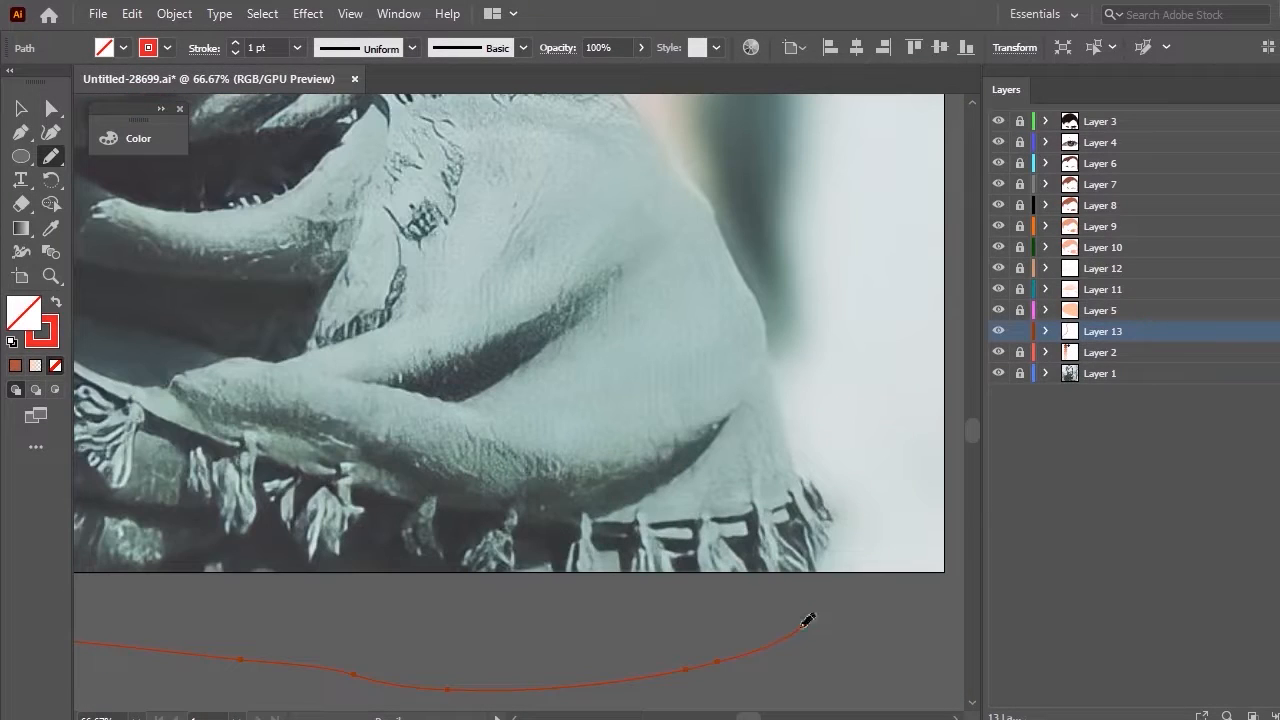
Trace the outline up the shawl's right side and around the hood with a 3 pt stroke, redoing the misdrawn neck segment
scroll(709, 106, "down", 2)
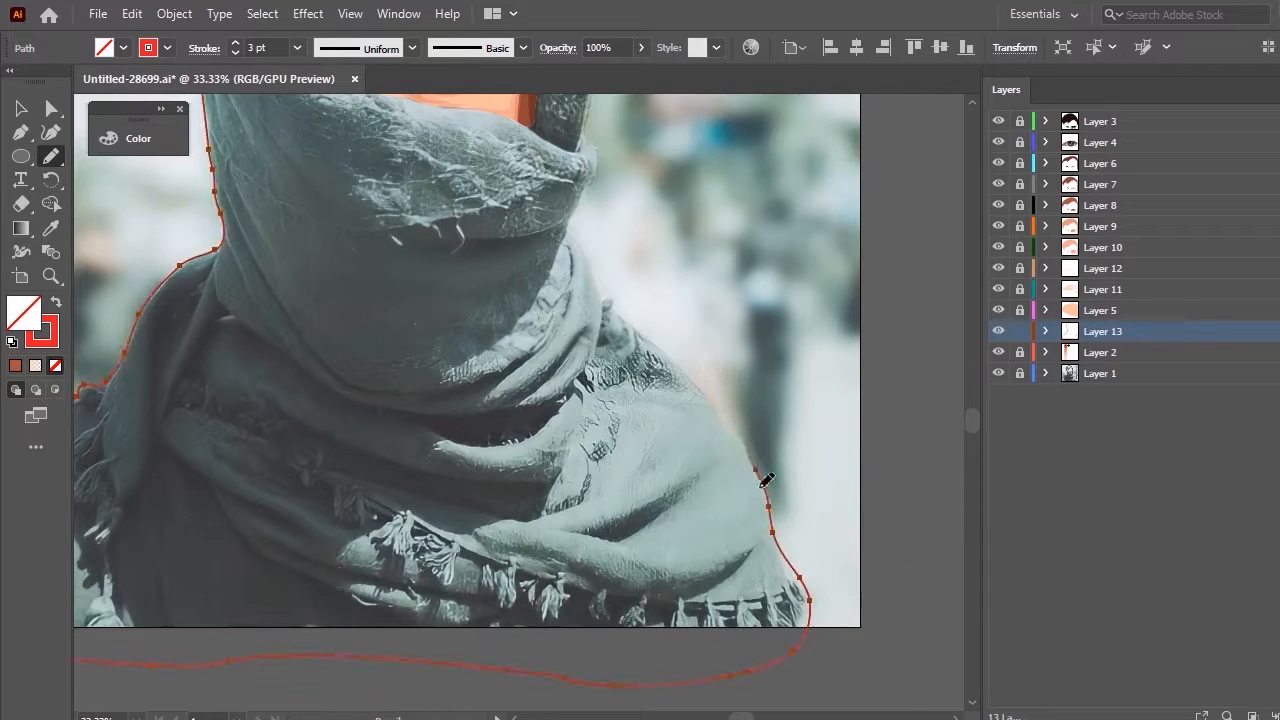
scroll(664, 200, "up", 2)
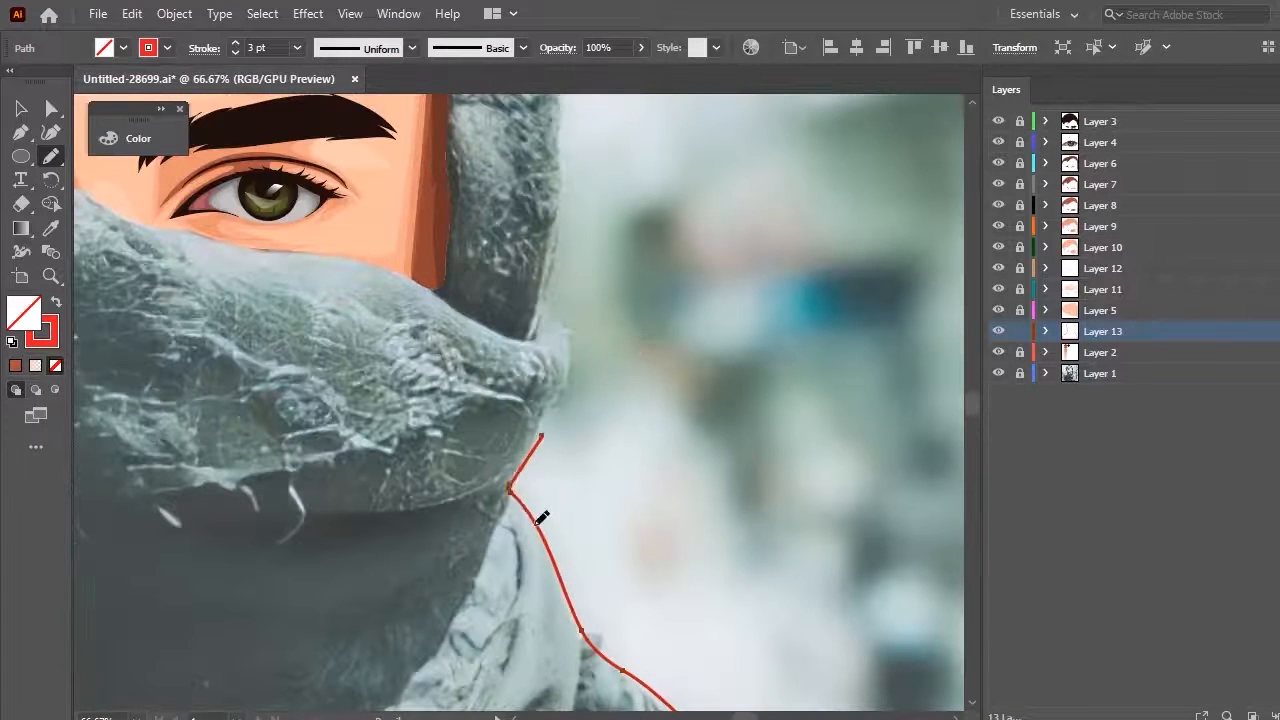
key("ctrl+z")
key("ctrl+z")
scroll(632, 384, "down", 4)
scroll(488, 190, "up", 2)
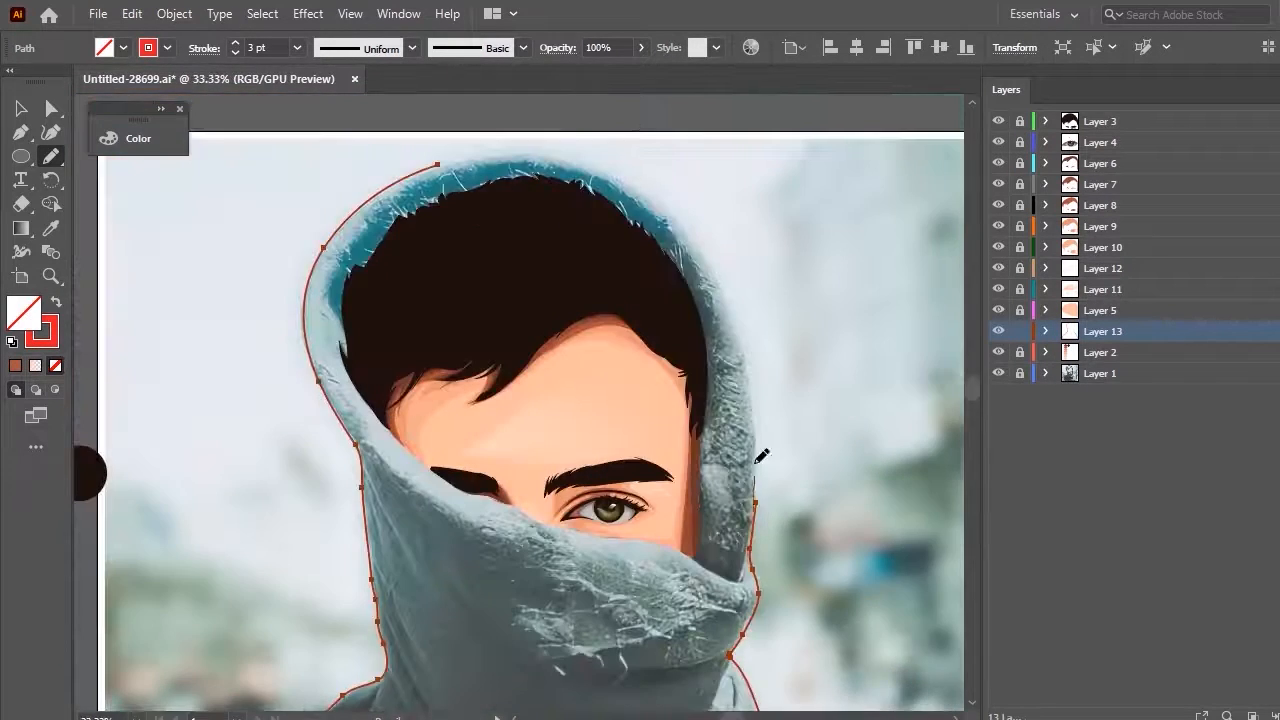
left_click_drag(538, 705, 652, 318)
Fill the hood and scarf outline with a muted teal sampled from the photo and remove its stroke
key("i")
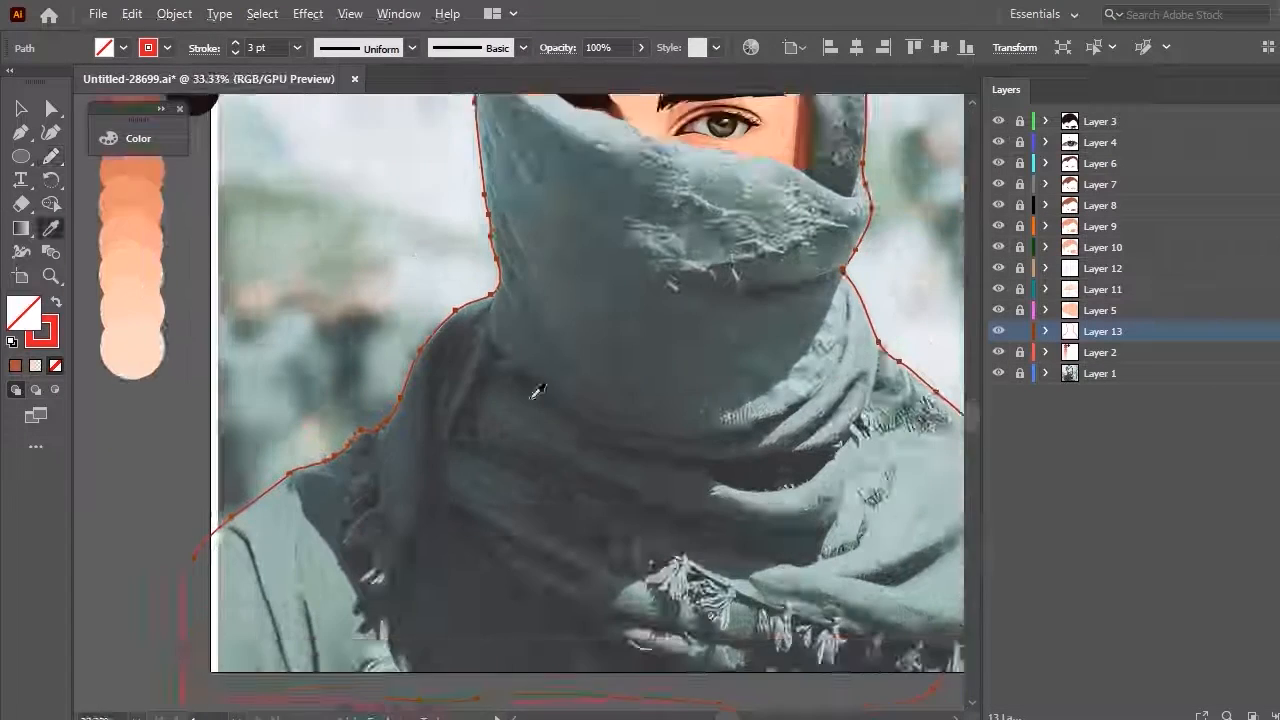
scroll(365, 485, "up", 3)
left_click(343, 503)
double_click(22, 316)
left_click(880, 346)
left_click(1268, 255)
scroll(514, 394, "down", 6)
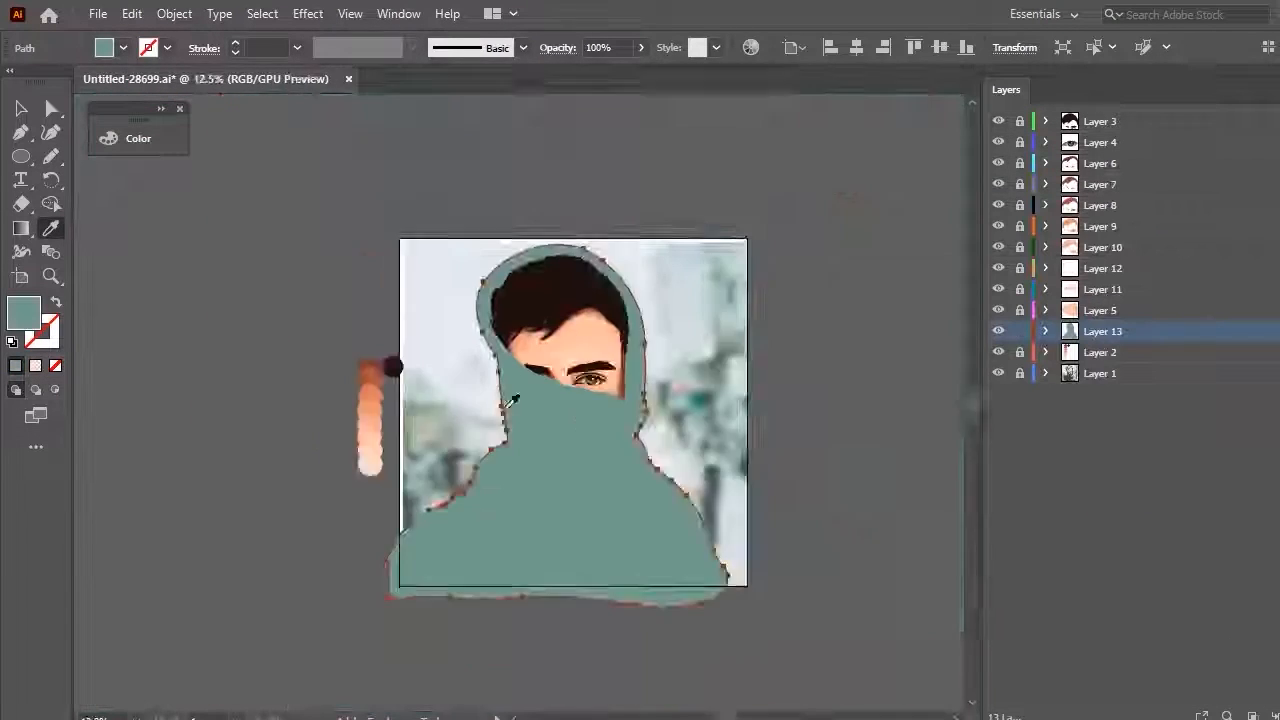
scroll(510, 396, "up", 2)
key("v")
Lock and hide Layer 13 and add Layer 14 above it
left_click(1020, 331)
scroll(620, 620, "up", 2)
left_click_drag(620, 620, 591, 491)
key("b")
scroll(740, 365, "up", 1)
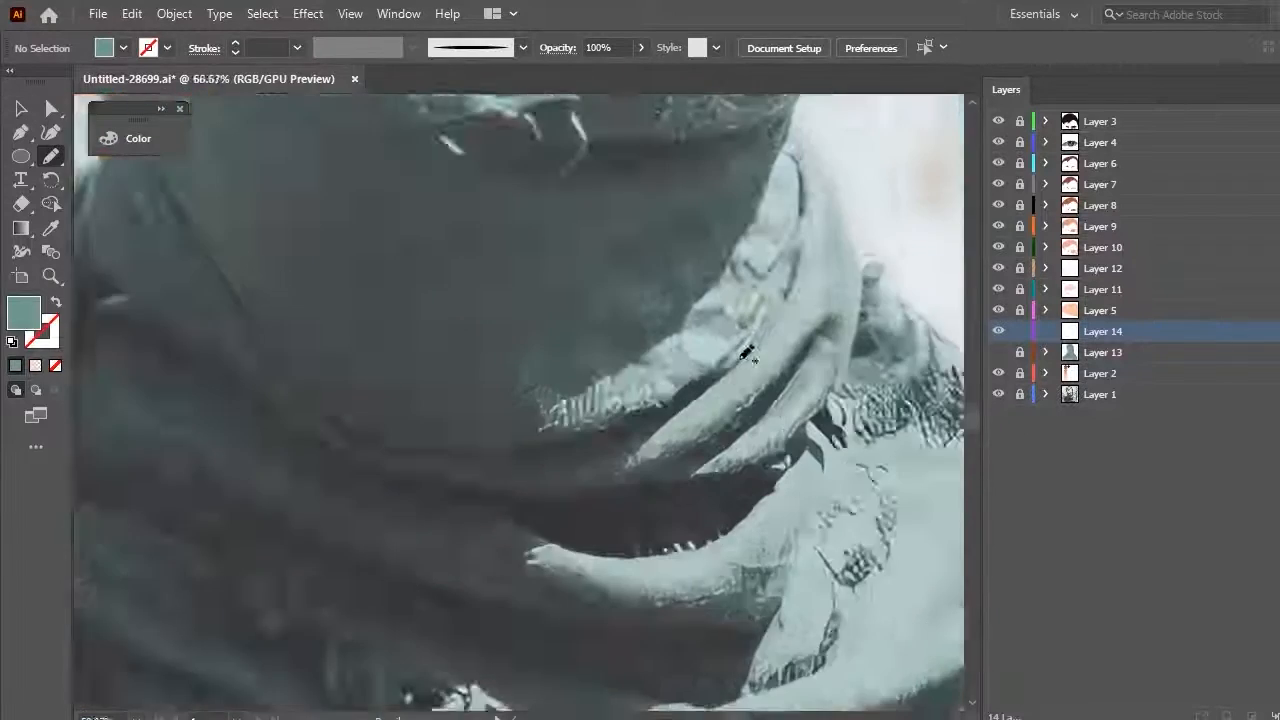
scroll(740, 360, "down", 1)
left_click_drag(371, 266, 334, 386)
scroll(310, 375, "up", 1)
scroll(282, 292, "up", 2)
Darken the teal to a deep grey-green and apply it as the stroke with no fill
left_click(157, 146)
left_click_drag(322, 236, 289, 237)
left_click(392, 130)
scroll(278, 368, "up", 3)
key("shift+x")
left_click(297, 48)
left_click(327, 246)
left_click_drag(254, 320, 512, 349)
key("ctrl+z")
scroll(443, 540, "down", 2)
left_click_drag(254, 256, 520, 658)
key("ctrl+z")
Paint a dark fold line along the left side of the face covering with a 4 pt brush stroke
left_click(297, 48)
left_click(322, 205)
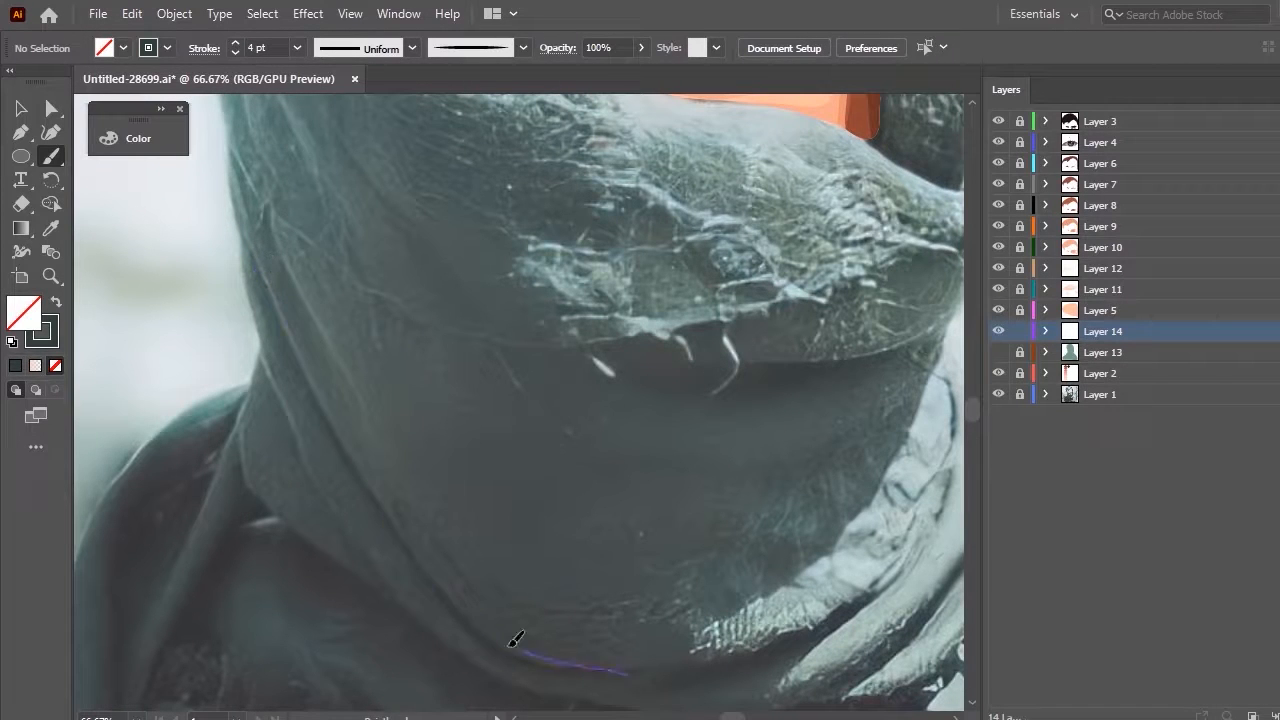
left_click_drag(246, 252, 244, 247)
scroll(246, 250, "down", 1)
scroll(686, 288, "down", 5)
scroll(700, 300, "up", 1)
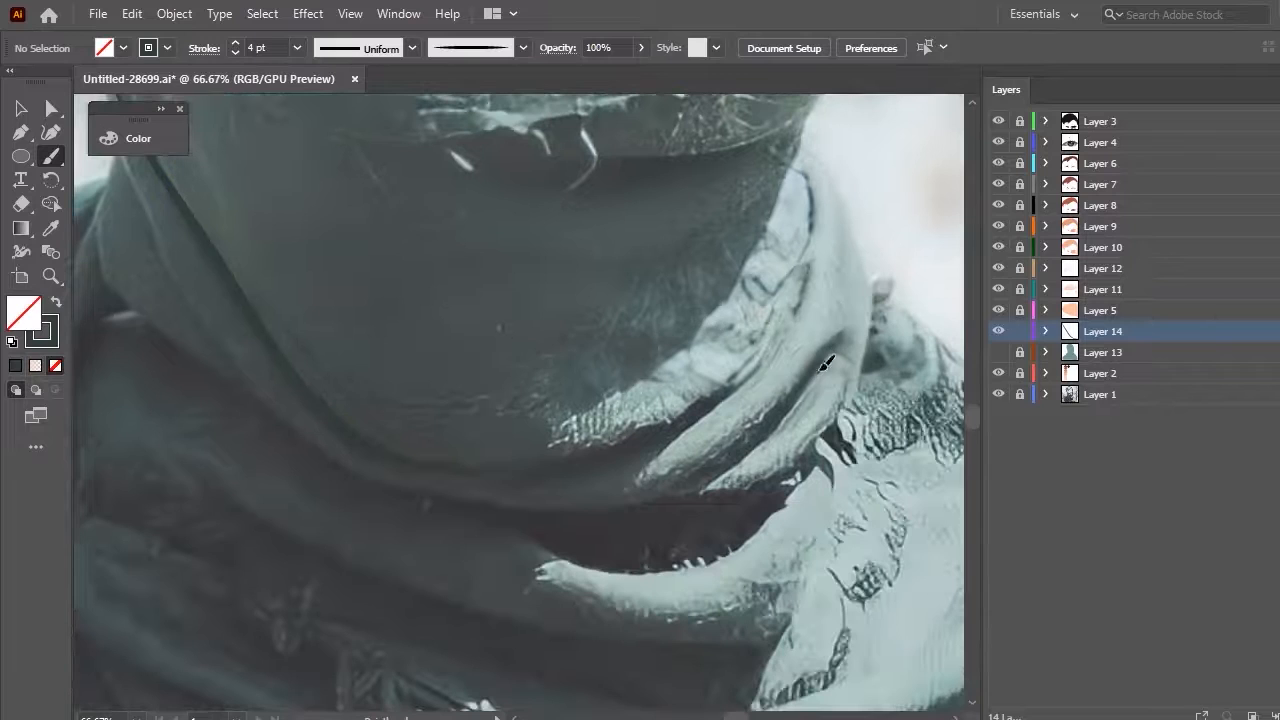
Trace the deep scarf fold beneath the neck as a shape with dark green fill and no stroke
mouse_move(690, 499)
left_mouse_down()
mouse_move(706, 494)
mouse_move(570, 543)
mouse_move(113, 327)
mouse_move(150, 324)
left_mouse_up()
key("shift+x")
key("ctrl+minus")
scroll(810, 302, "down", 2)
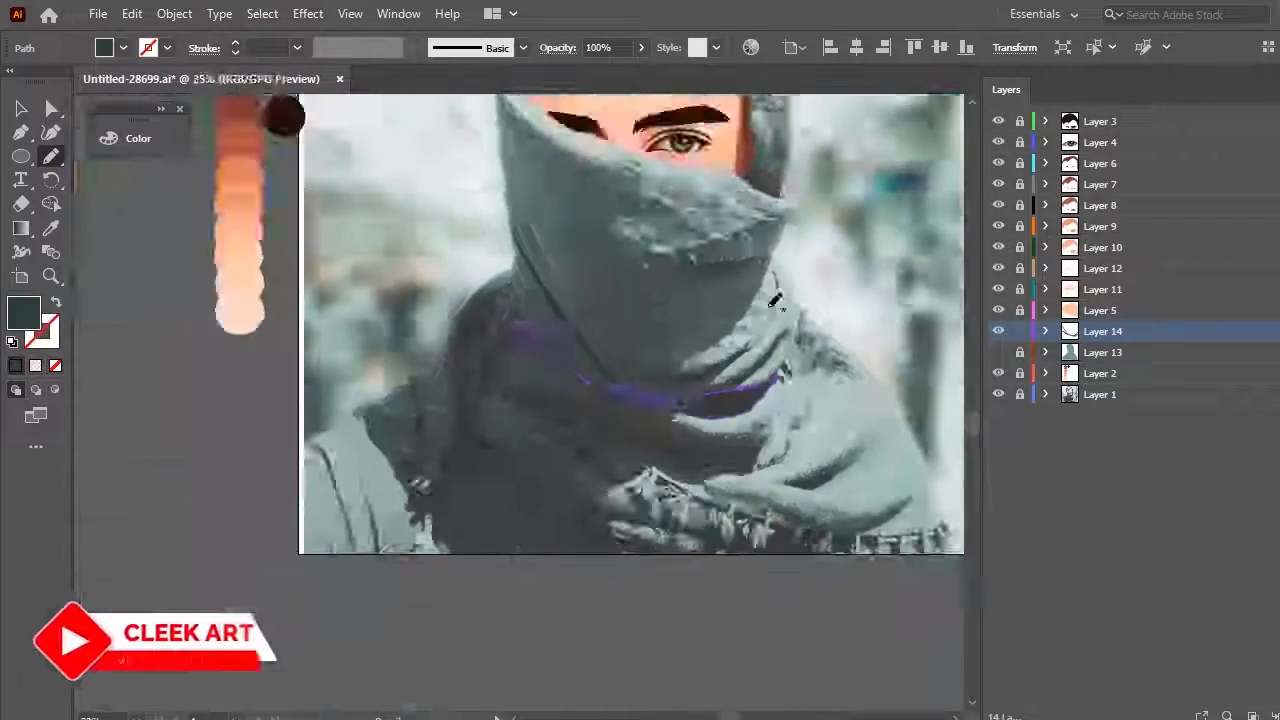
scroll(905, 437, "up", 4)
left_click_drag(400, 397, 757, 270)
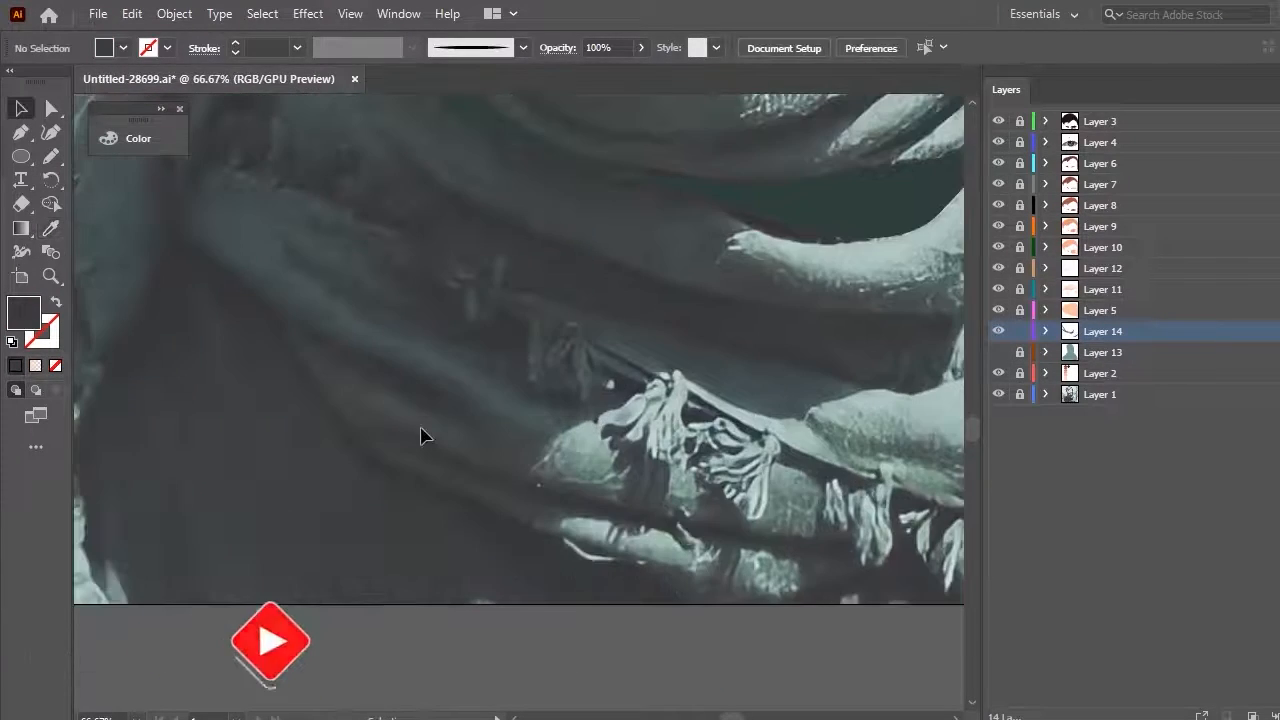
Trace a branching fold shadow across the shawl's lower left and fill it with the dark green of the neck fold
mouse_move(185, 228)
left_mouse_down()
mouse_move(496, 421)
mouse_move(749, 614)
mouse_move(189, 291)
left_mouse_up()
key("i")
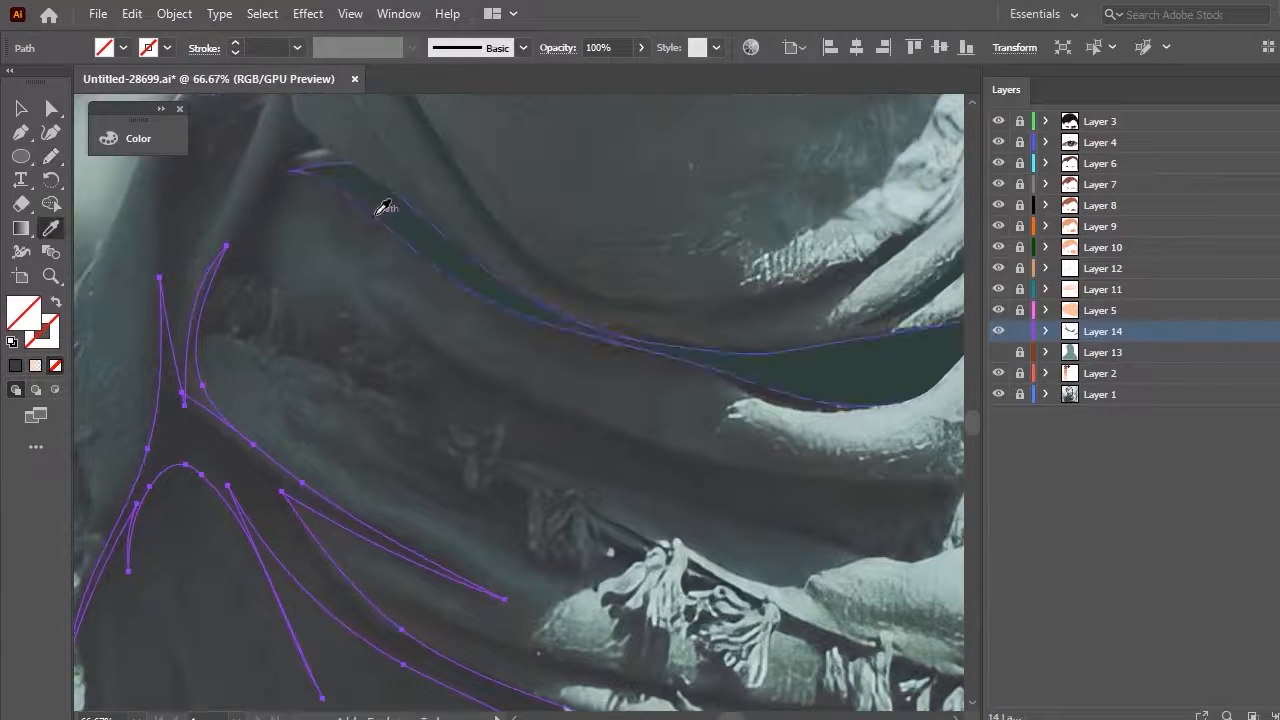
left_click(380, 208)
key("v")
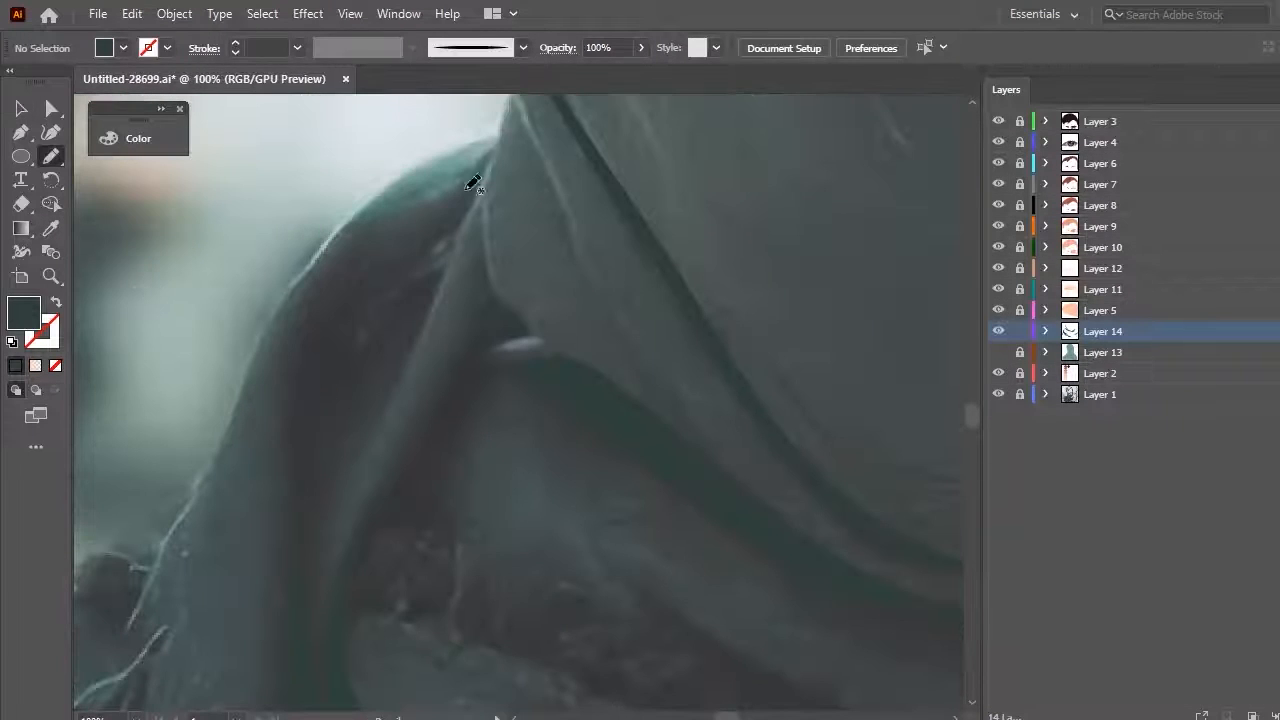
Draw the shadow between the neck and left shoulder of the scarf and fill it with the same dark green
mouse_move(498, 150)
left_mouse_down()
mouse_move(374, 440)
mouse_move(423, 214)
left_mouse_up()
key("i")
left_click(423, 214)
left_click(22, 110)
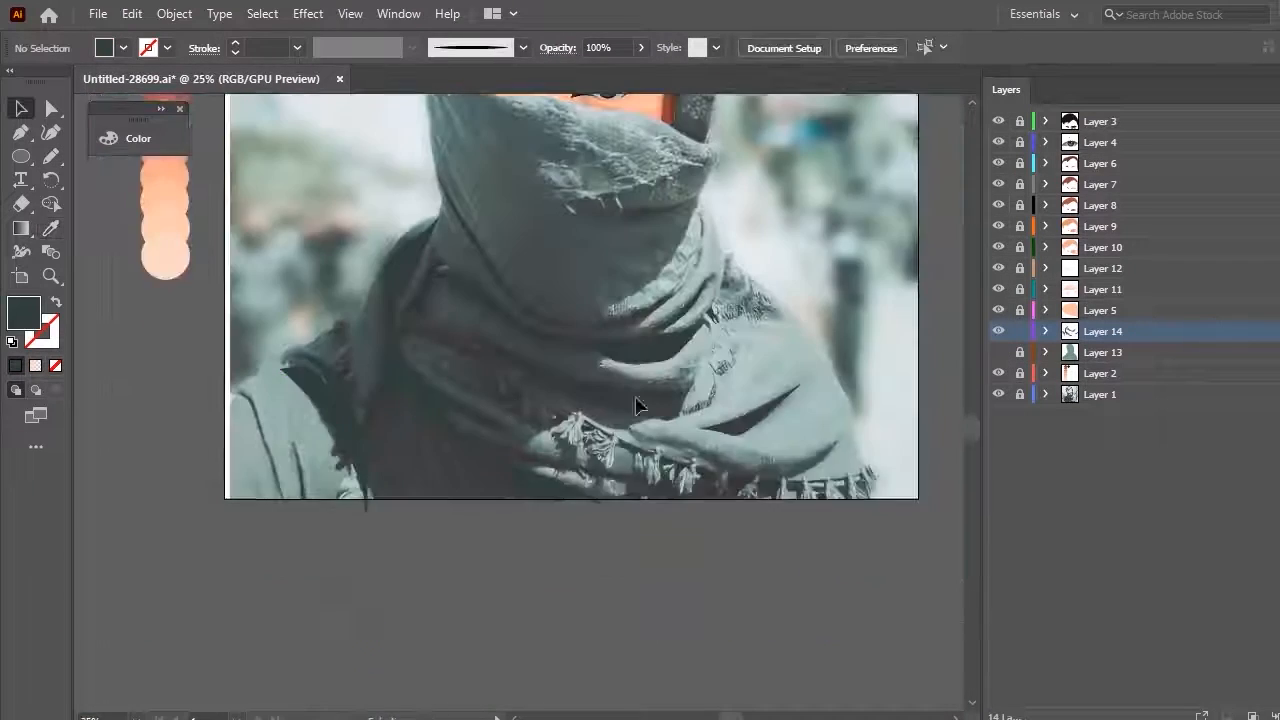
Draw a thin dark green shadow under the frayed lower edge of the face covering
key("n")
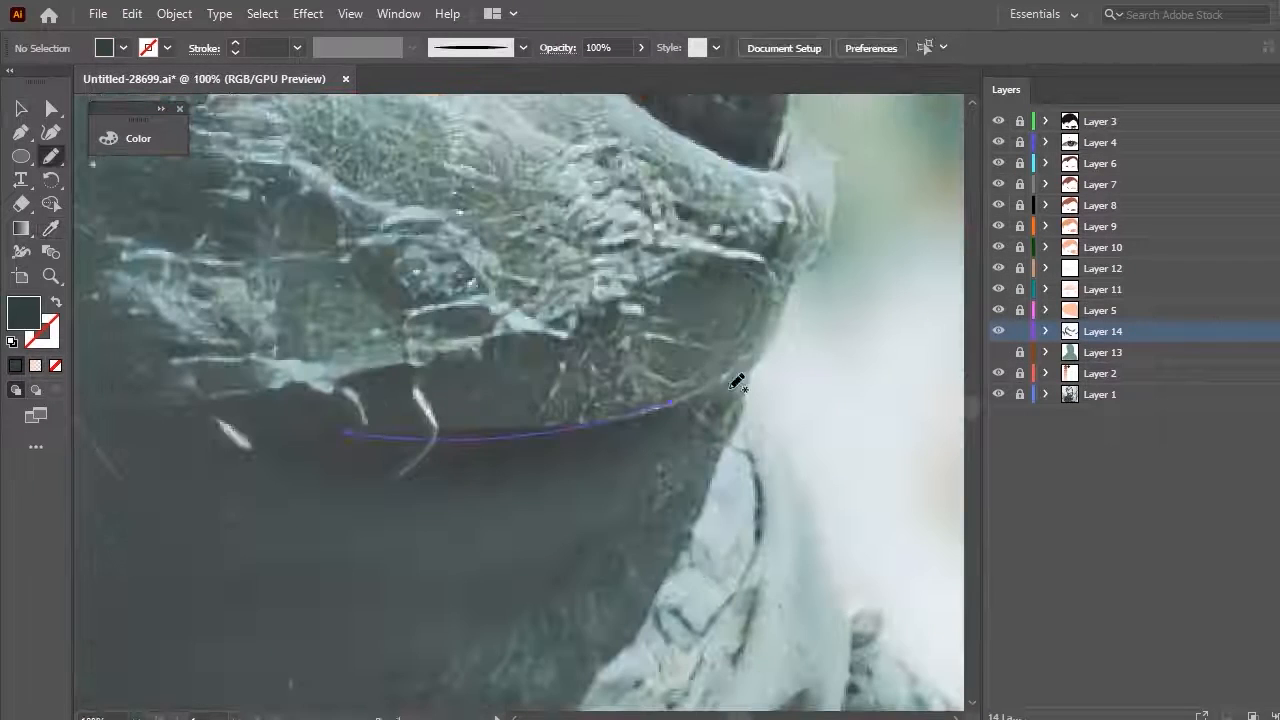
mouse_move(737, 383)
left_mouse_down()
mouse_move(706, 400)
mouse_move(346, 423)
left_mouse_up()
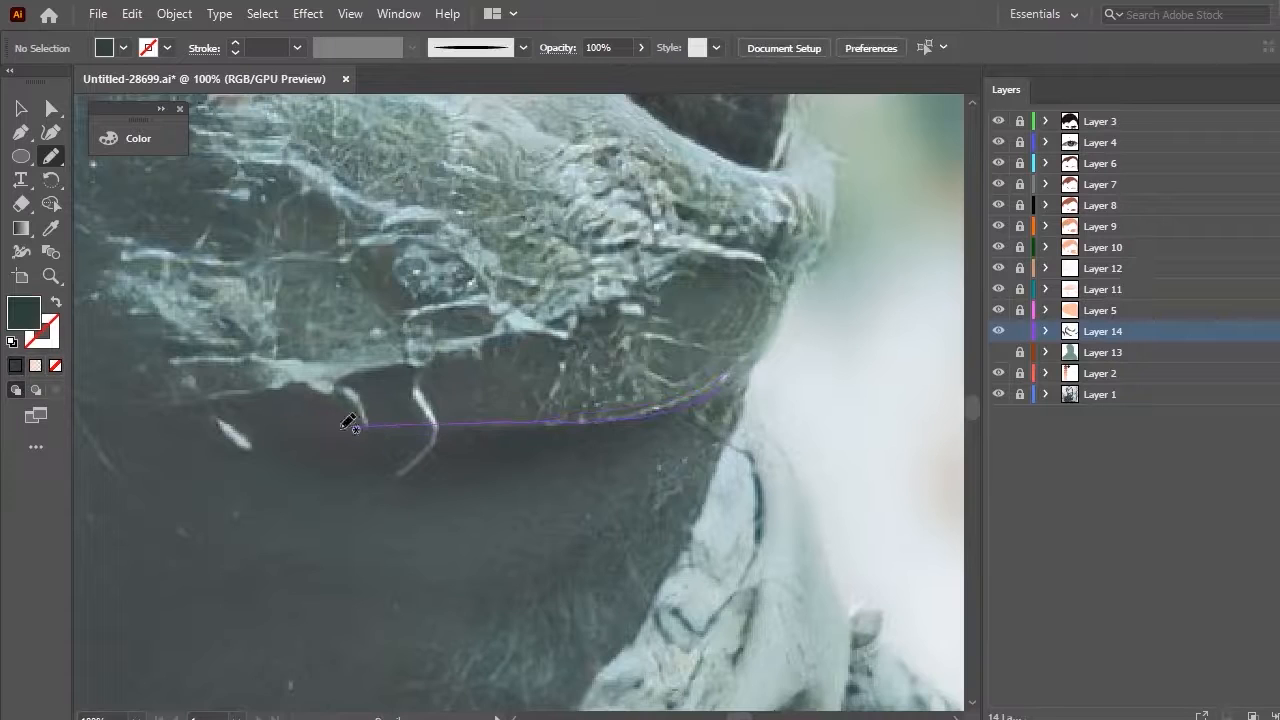
key("n")
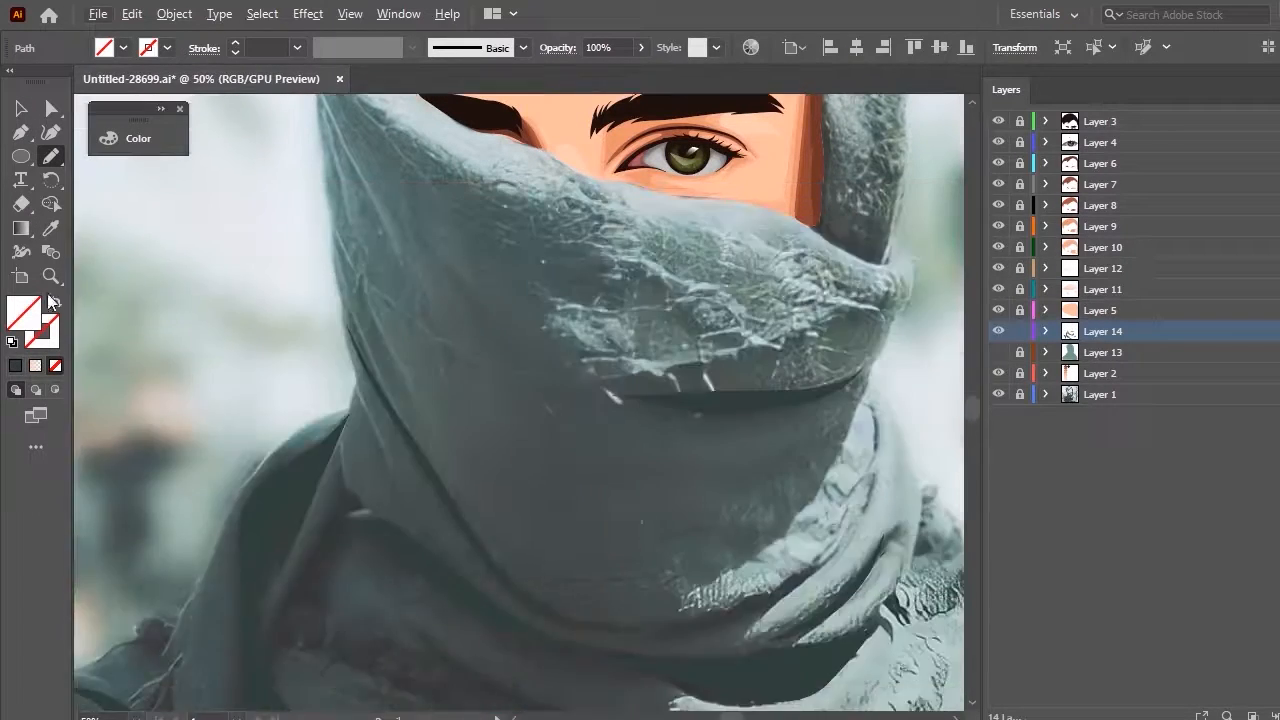
key("v")
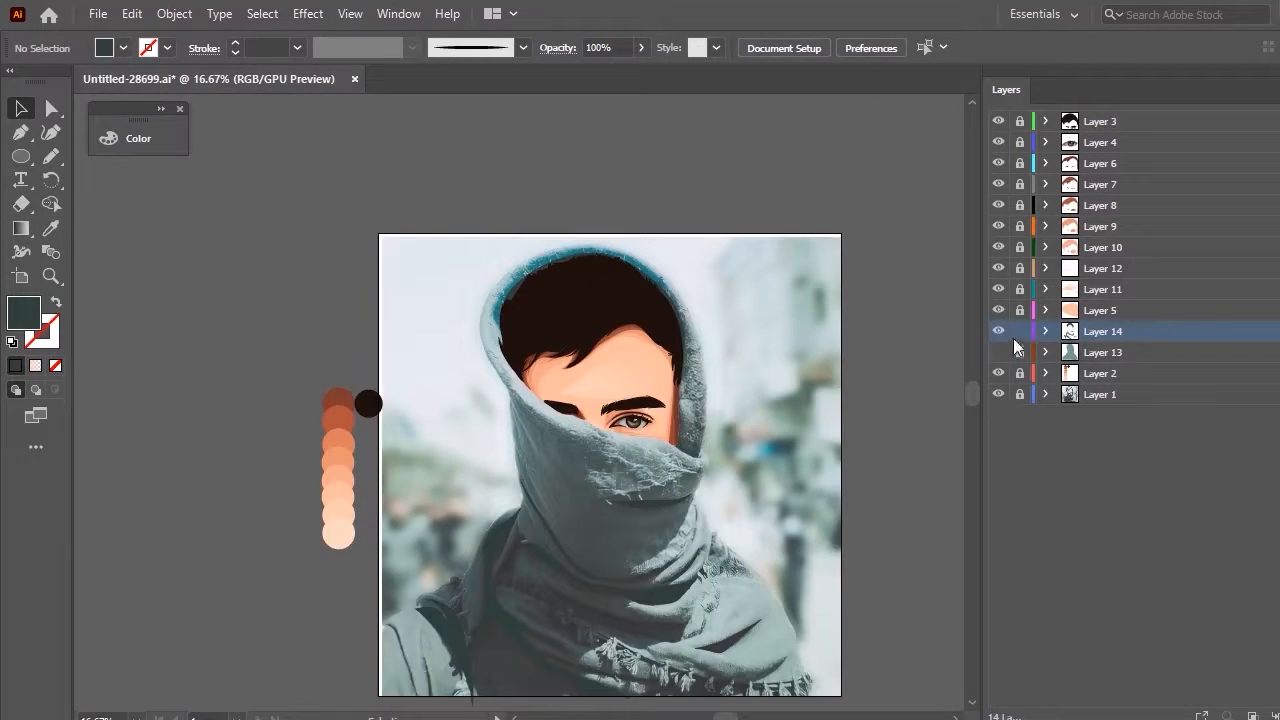
Lock Layer 14, add Layer 15 beneath it and outline a wider left shoulder shadow with no fill and a dark 2 pt stroke
key("ctrl+l")
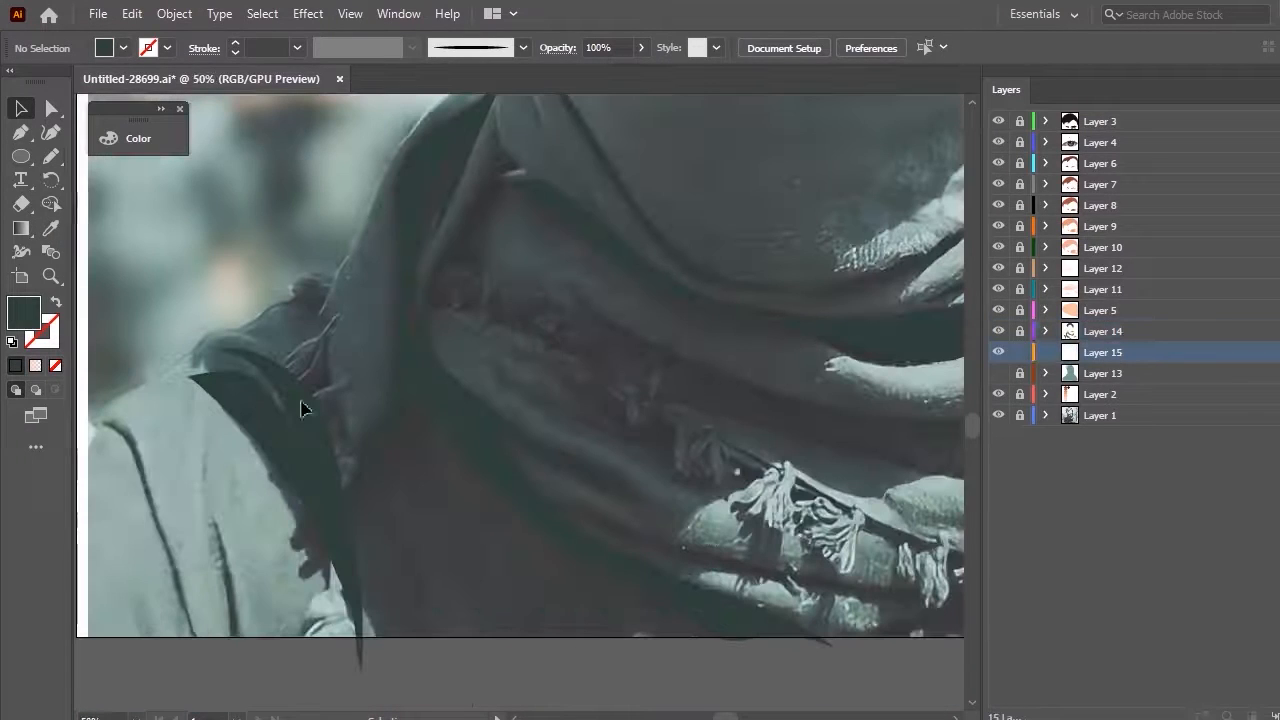
key("n")
mouse_move(280, 459)
left_mouse_down()
mouse_move(351, 656)
mouse_move(280, 374)
left_mouse_up()
left_click_drag(330, 590, 186, 372)
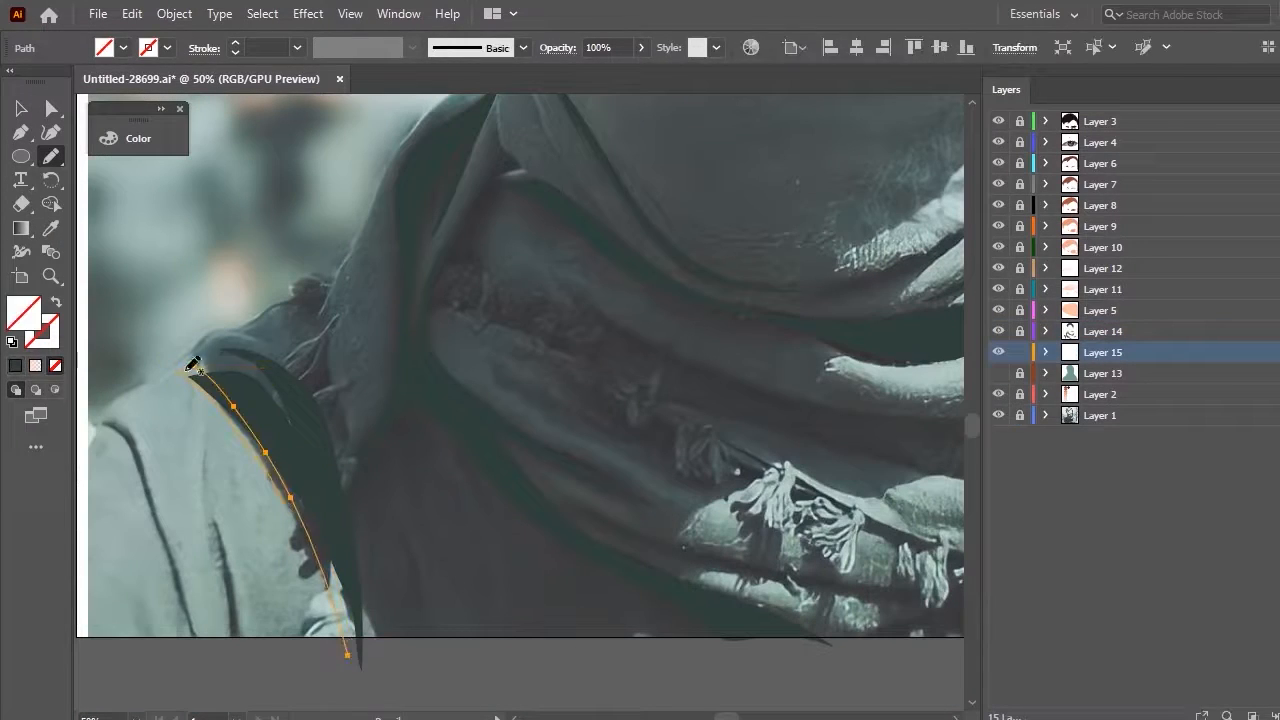
left_click_drag(335, 316, 399, 672)
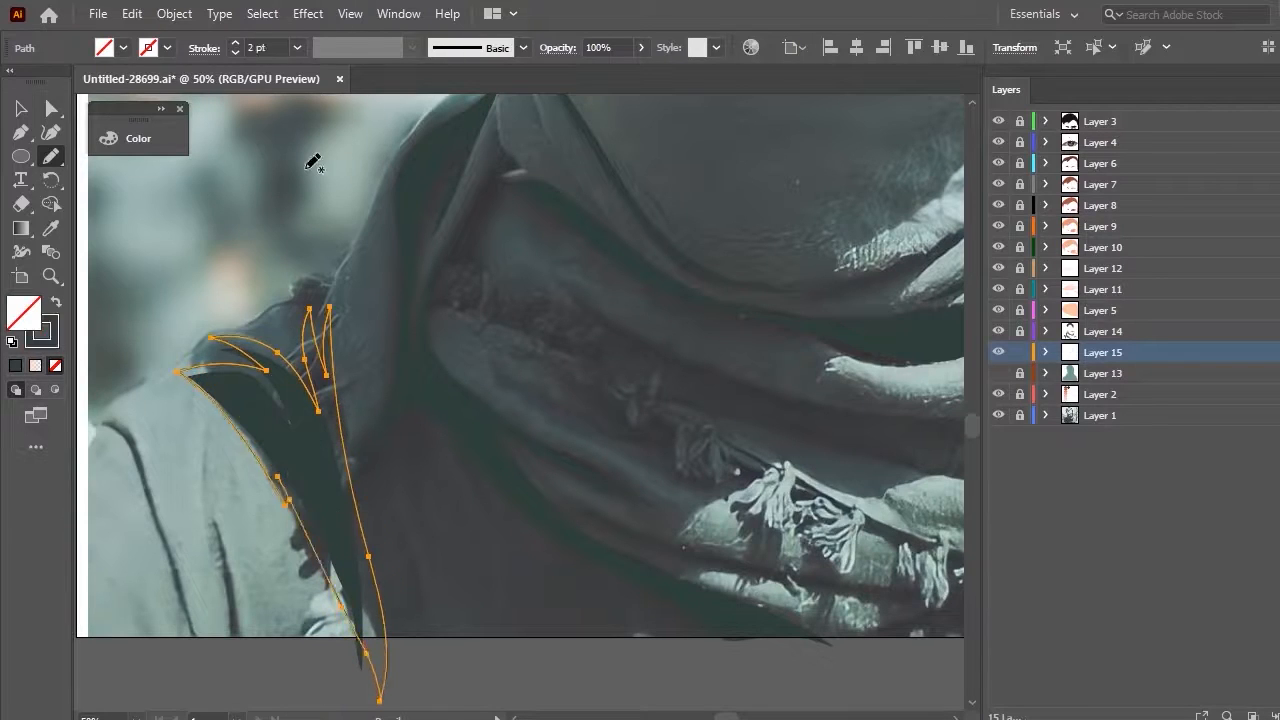
key("v")
scroll(304, 313, "down", 2)
scroll(458, 390, "up", 3)
left_click(458, 398)
scroll(458, 398, "up", 2)
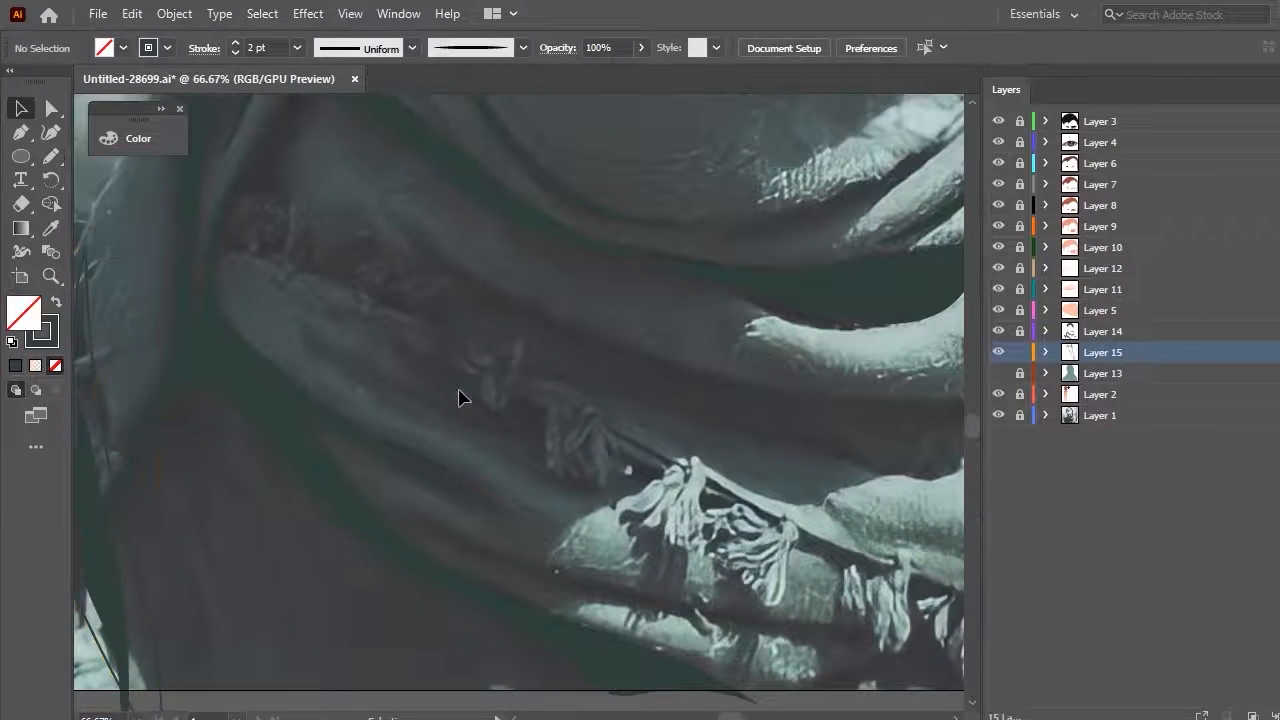
Outline the wider second-tone shadow around the shawl folds, neck fold and left scarf edge on Layer 15
left_click_drag(858, 633, 601, 566)
left_click_drag(361, 258, 858, 320)
key("ctrl+minus")
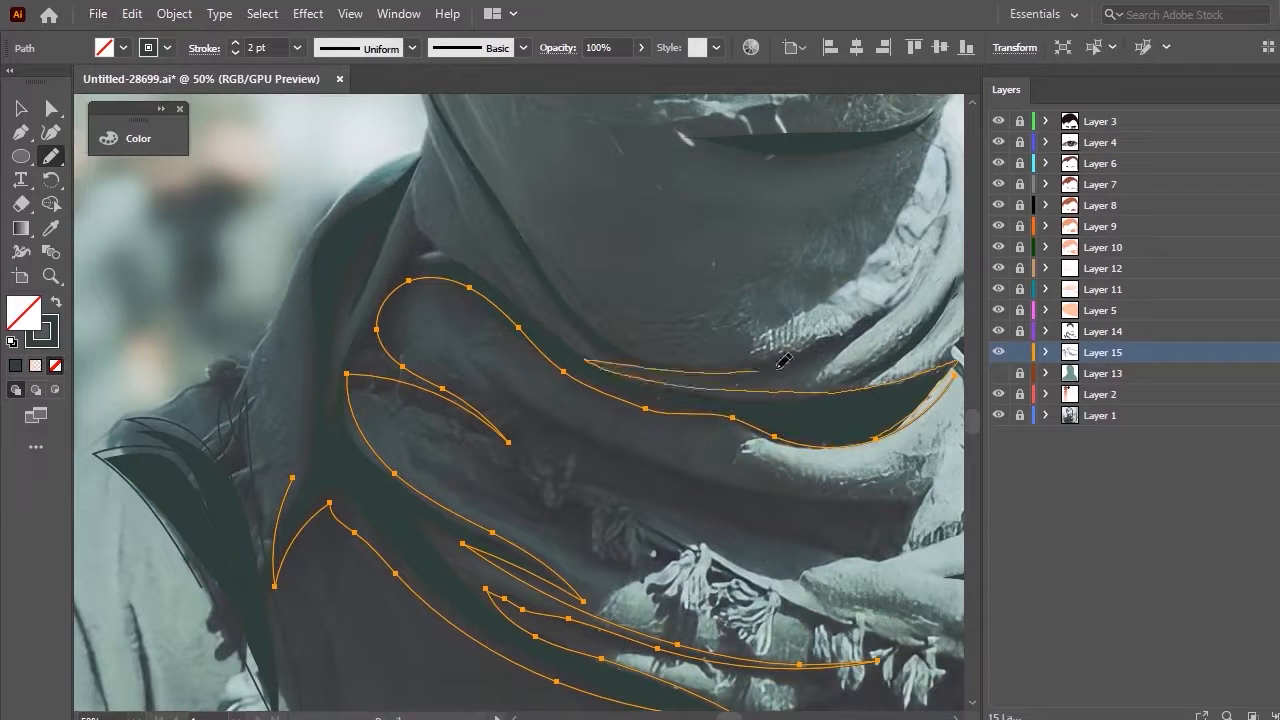
left_click_drag(446, 80, 501, 184)
left_click_drag(412, 176, 345, 305)
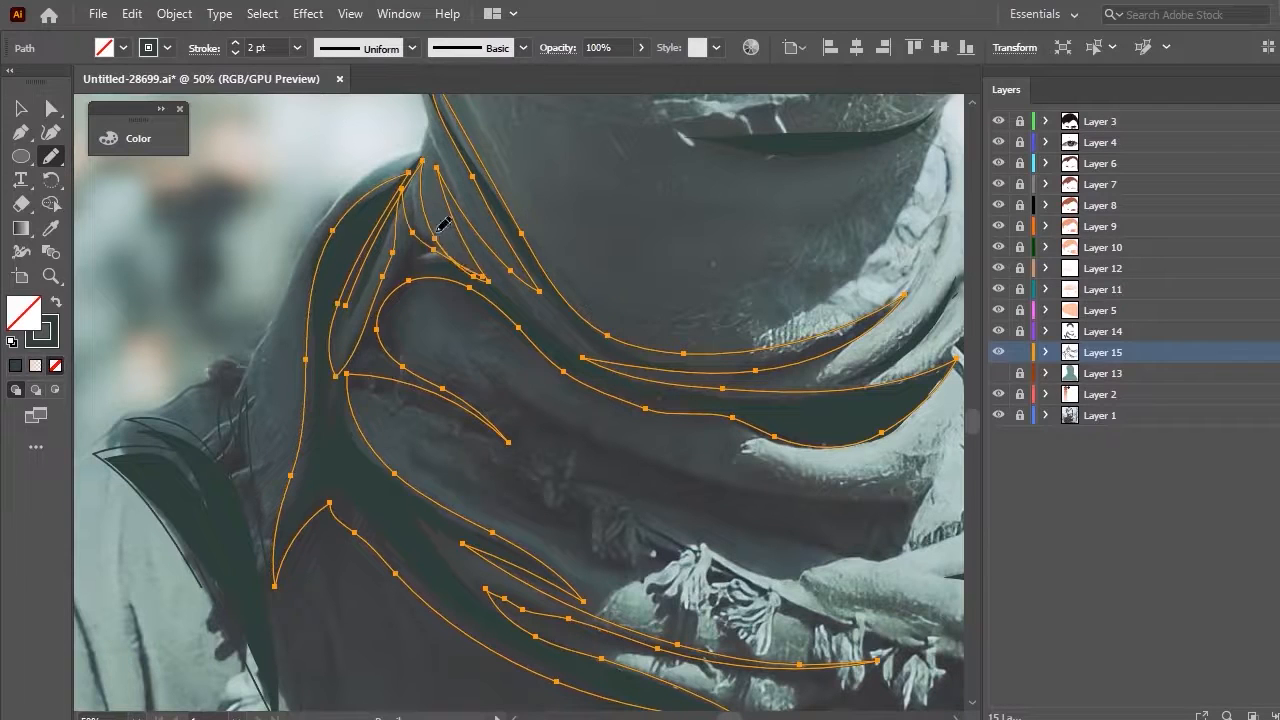
key("ctrl+z")
Change the stroke of the large shawl shadow outline to yellow
scroll(358, 488, "down", 1)
left_click(167, 48)
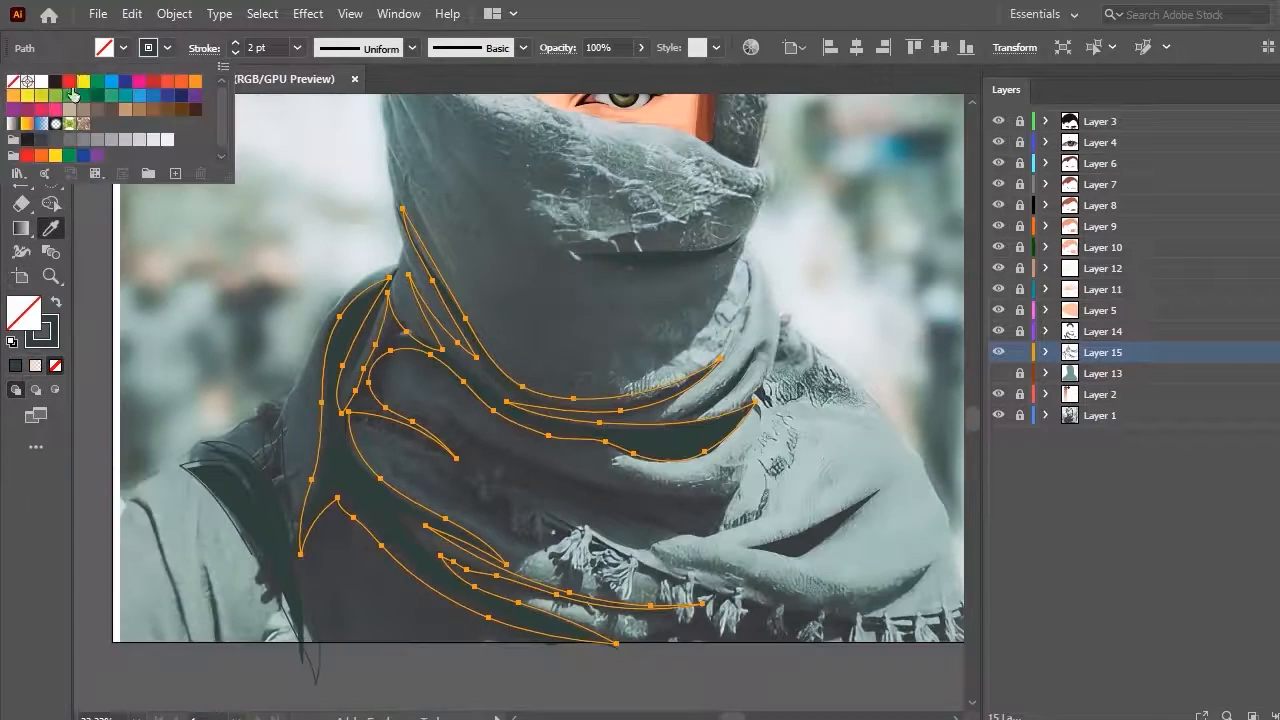
left_click(74, 96)
left_click(21, 109)
left_click(820, 500)
Outline second-tone shadows around the right fold slit, the fringed hem and the middle shawl fold on Layer 15
scroll(820, 500, "up", 2)
left_click(51, 157)
mouse_move(630, 493)
left_mouse_down()
mouse_move(748, 456)
mouse_move(722, 507)
left_mouse_up()
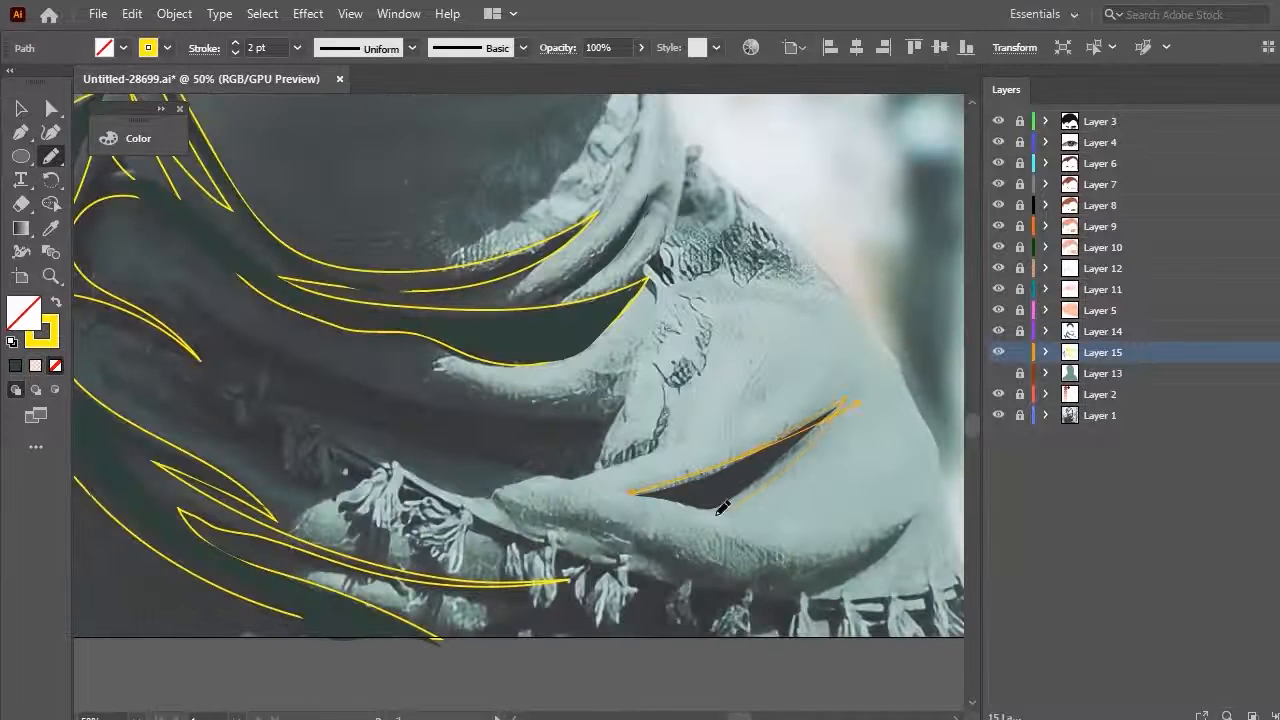
left_click_drag(686, 645, 650, 578)
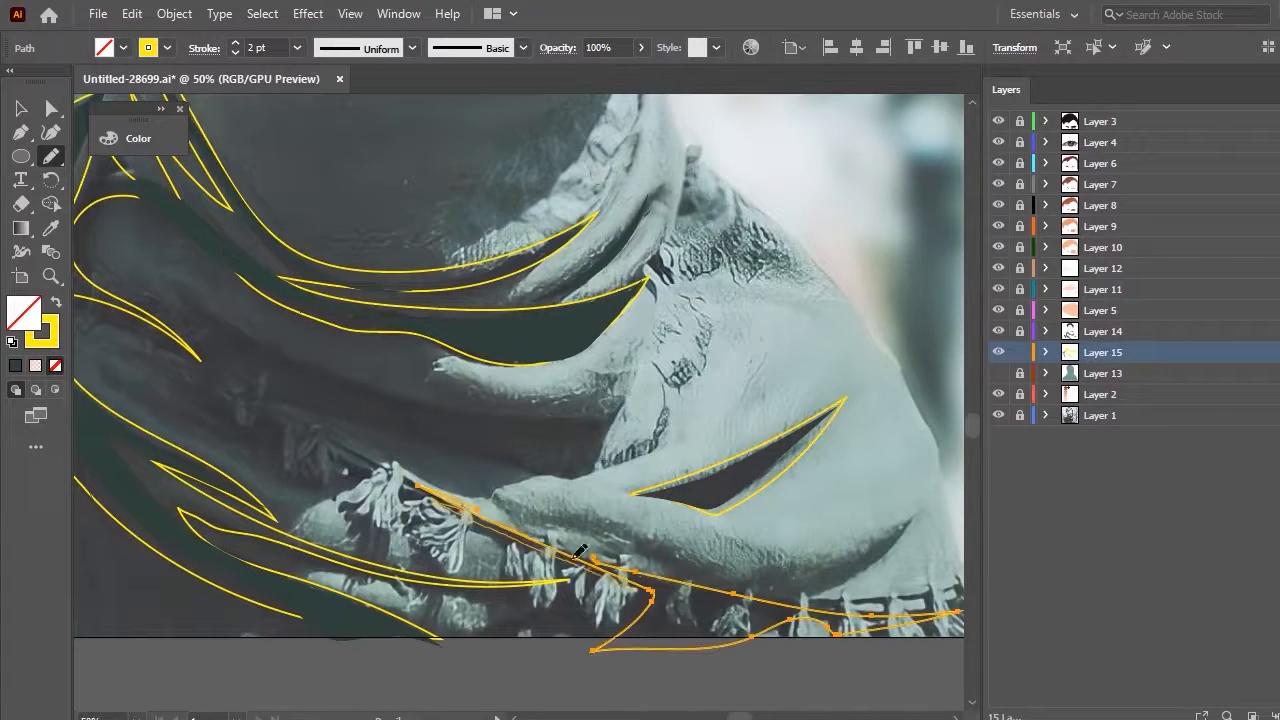
scroll(214, 250, "left", 2)
mouse_move(212, 262)
left_mouse_down()
mouse_move(330, 338)
mouse_move(724, 432)
left_mouse_up()
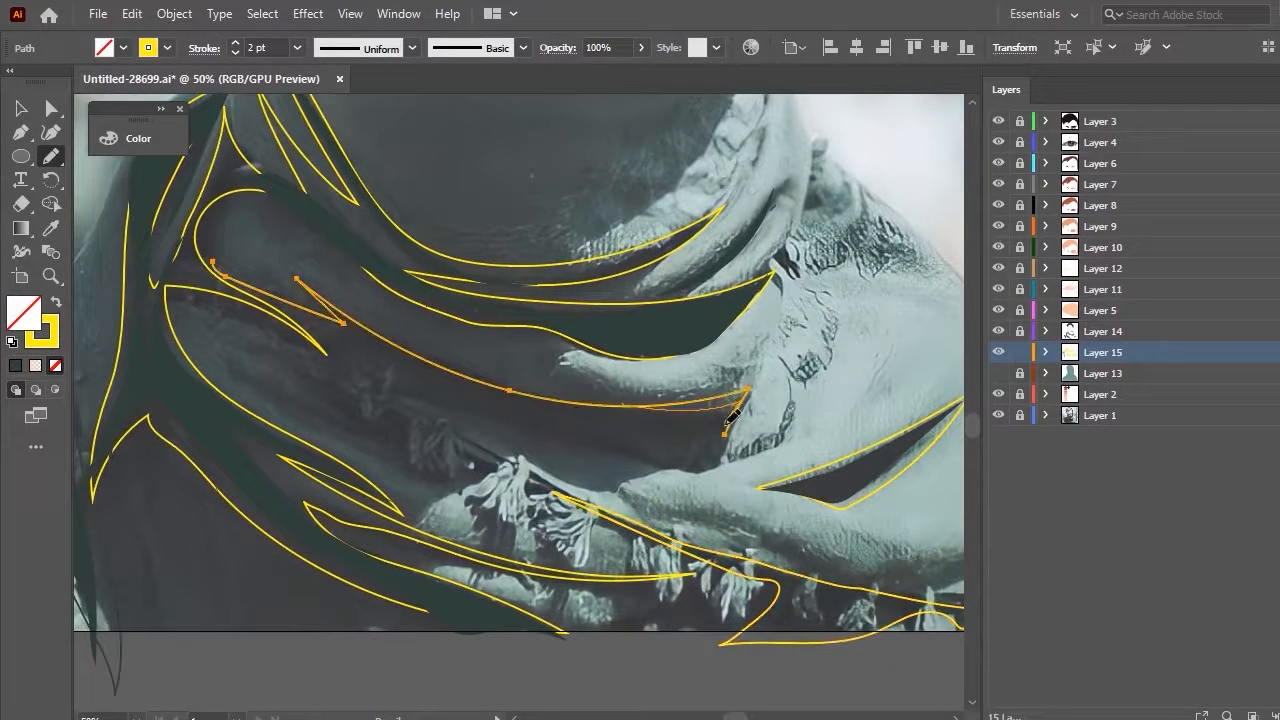
Outline second-tone shadows on the hood's inner right edge and down the upper left side of the face covering
scroll(300, 320, "up", 6)
scroll(498, 392, "right", 1)
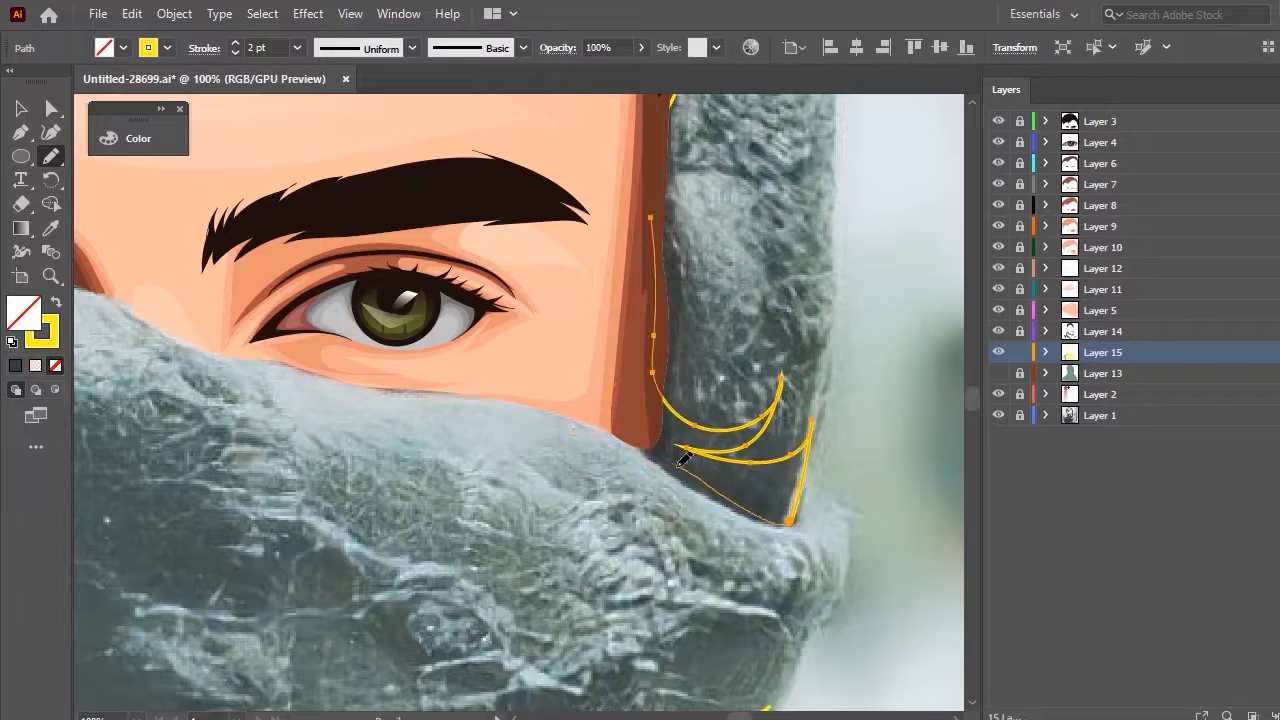
left_click_drag(678, 466, 648, 205)
scroll(648, 300, "down", 2)
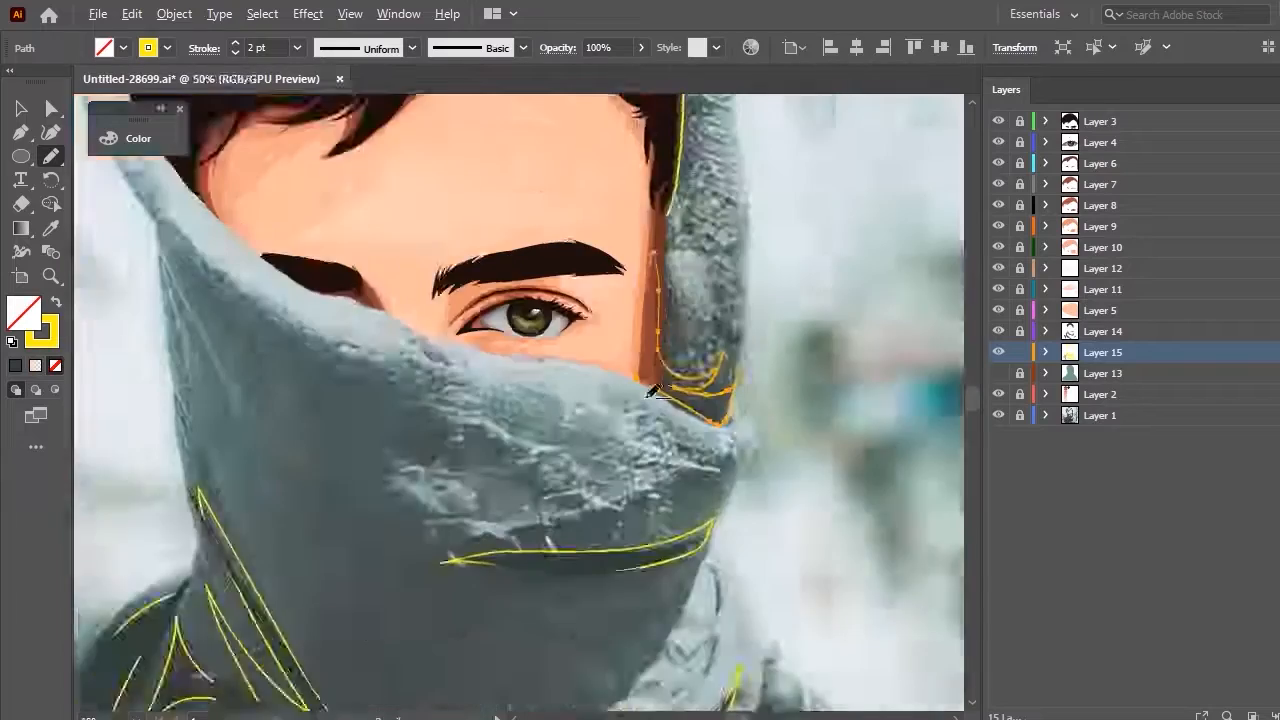
scroll(420, 280, "left", 3)
scroll(786, 471, "down", 5)
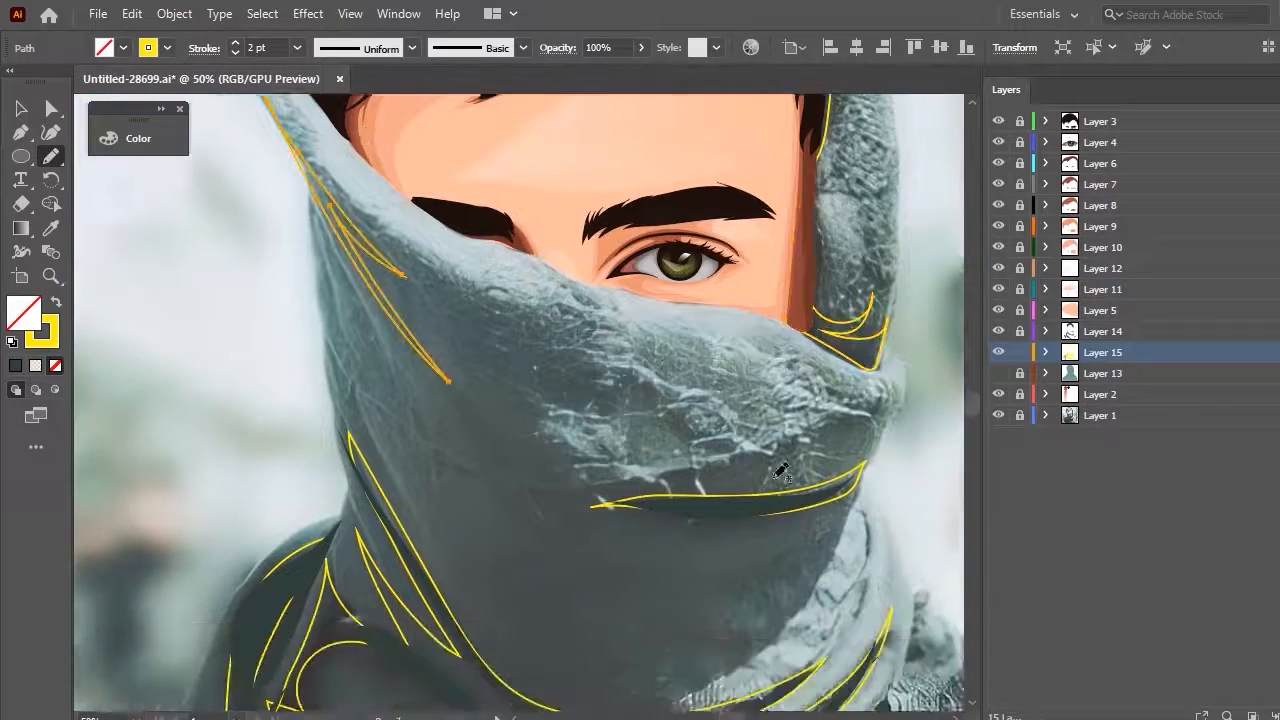
Fill all Layer 15 outlines with the sampled dark green shadow colour, lightened to 34.12% brightness
scroll(723, 440, "down", 1)
key("ctrl+a")
scroll(395, 530, "up", 4)
key("i")
left_click(325, 400)
left_click(138, 138)
left_click_drag(283, 231, 296, 231)
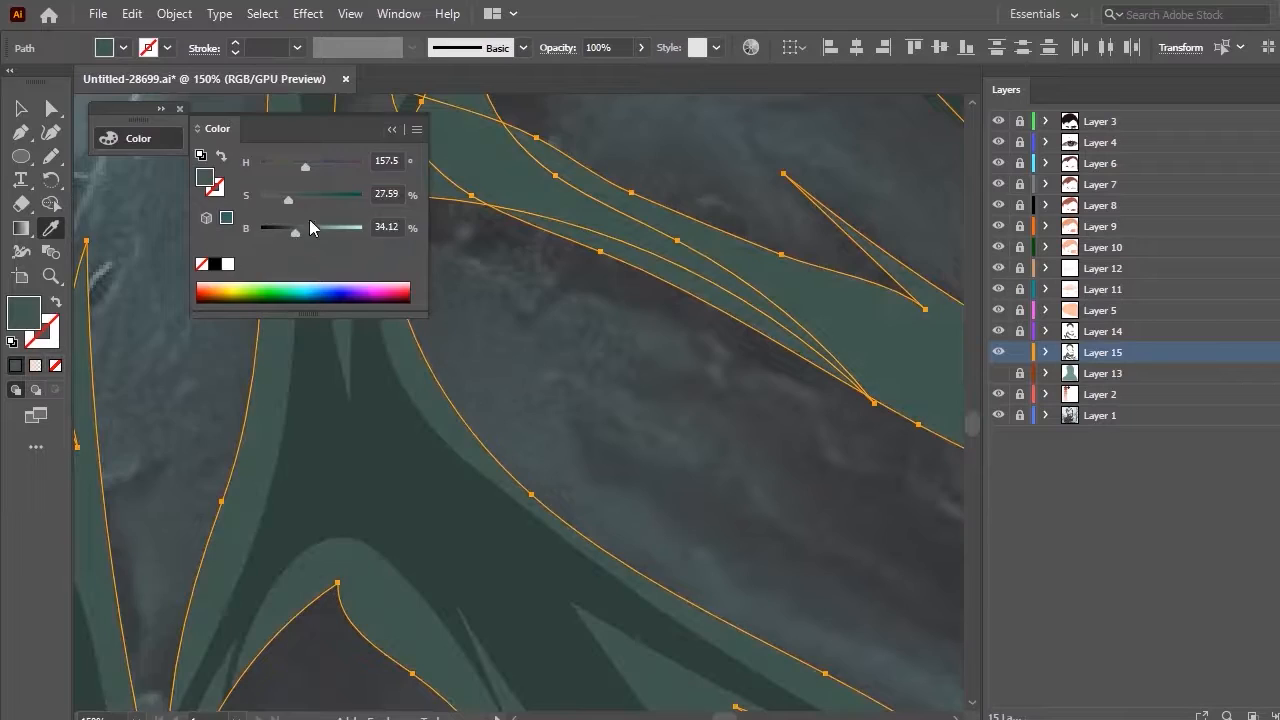
Hide the photo and show the teal base layer to examine the two shadow tones
left_click(21, 108)
scroll(400, 400, "down", 5)
left_click(150, 490)
left_click(998, 415)
scroll(617, 435, "up", 1)
left_click(987, 379)
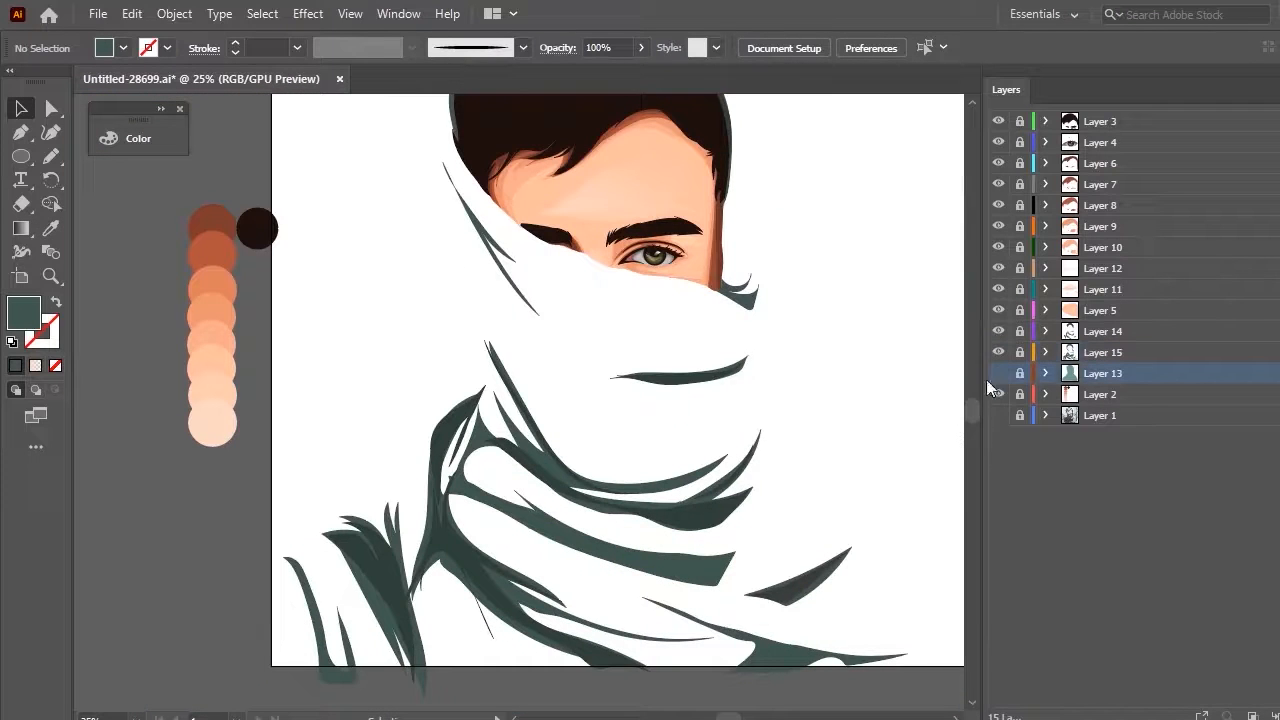
left_click(992, 395)
Set up Layer 16 beneath Layer 15 for tracing, with the teal base hidden and the photo showing
left_click(992, 397)
scroll(710, 573, "up", 2)
left_click(992, 439)
scroll(823, 294, "down", 2)
scroll(555, 500, "up", 2)
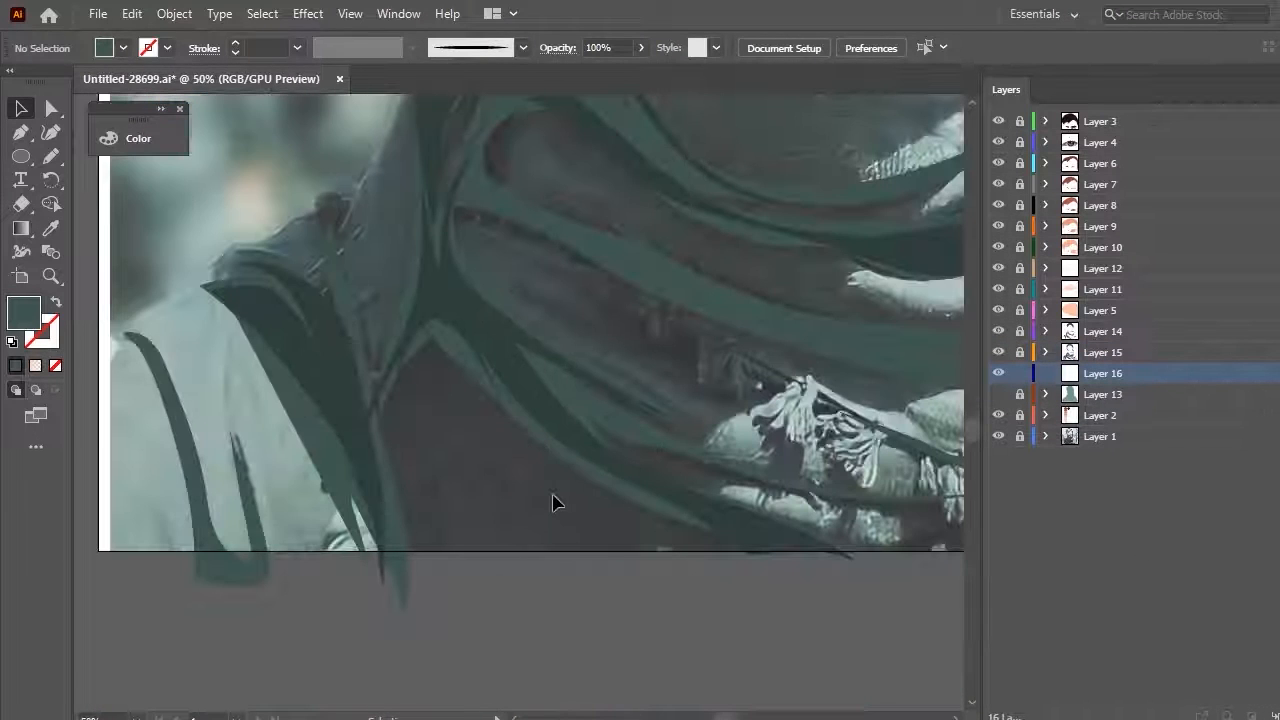
Outline third-tone shadows with a yellow 2 pt stroke on the left sleeve, left shoulder and lower shawl folds
mouse_move(203, 404)
left_mouse_down()
mouse_move(286, 534)
mouse_move(186, 598)
left_mouse_up()
left_click_drag(338, 582, 190, 290)
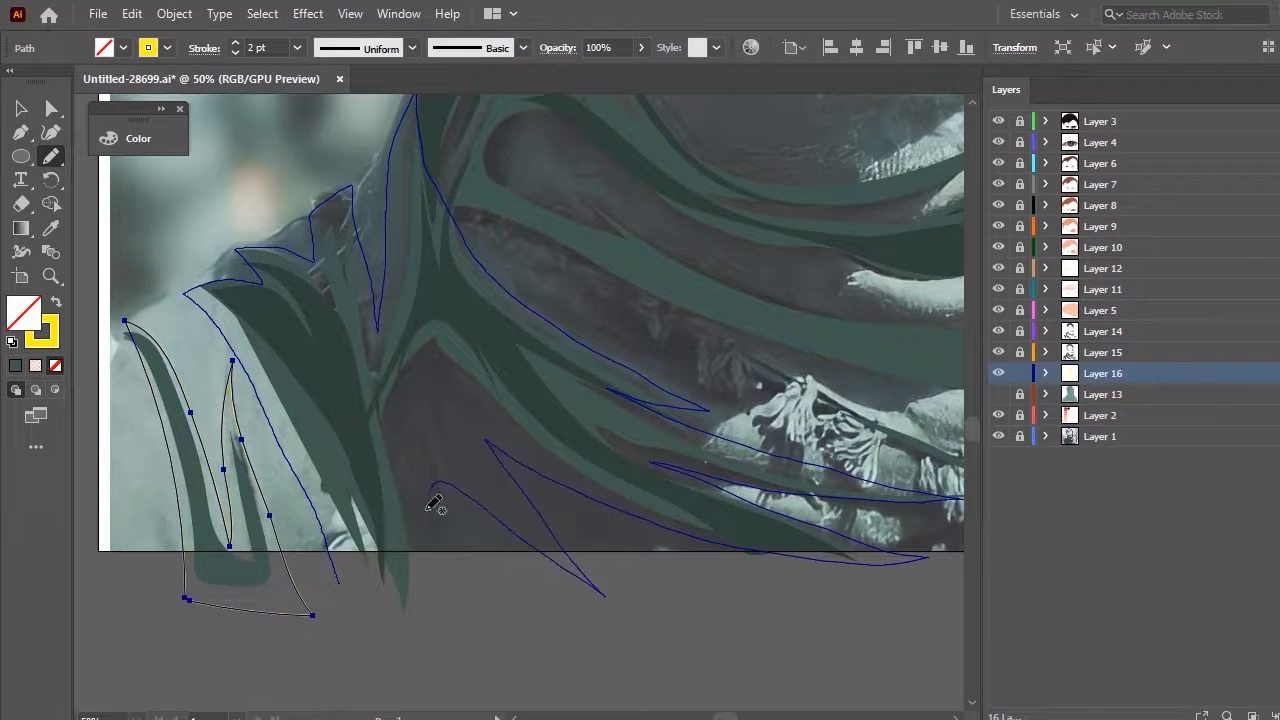
left_click_drag(428, 509, 338, 582)
Outline third-tone shadows around the middle shawl folds and the neck folds on Layer 16
scroll(428, 430, "down", 2)
scroll(670, 260, "up", 2)
mouse_move(268, 472)
left_mouse_down()
mouse_move(257, 395)
mouse_move(767, 479)
left_mouse_up()
left_click_drag(682, 544, 775, 460)
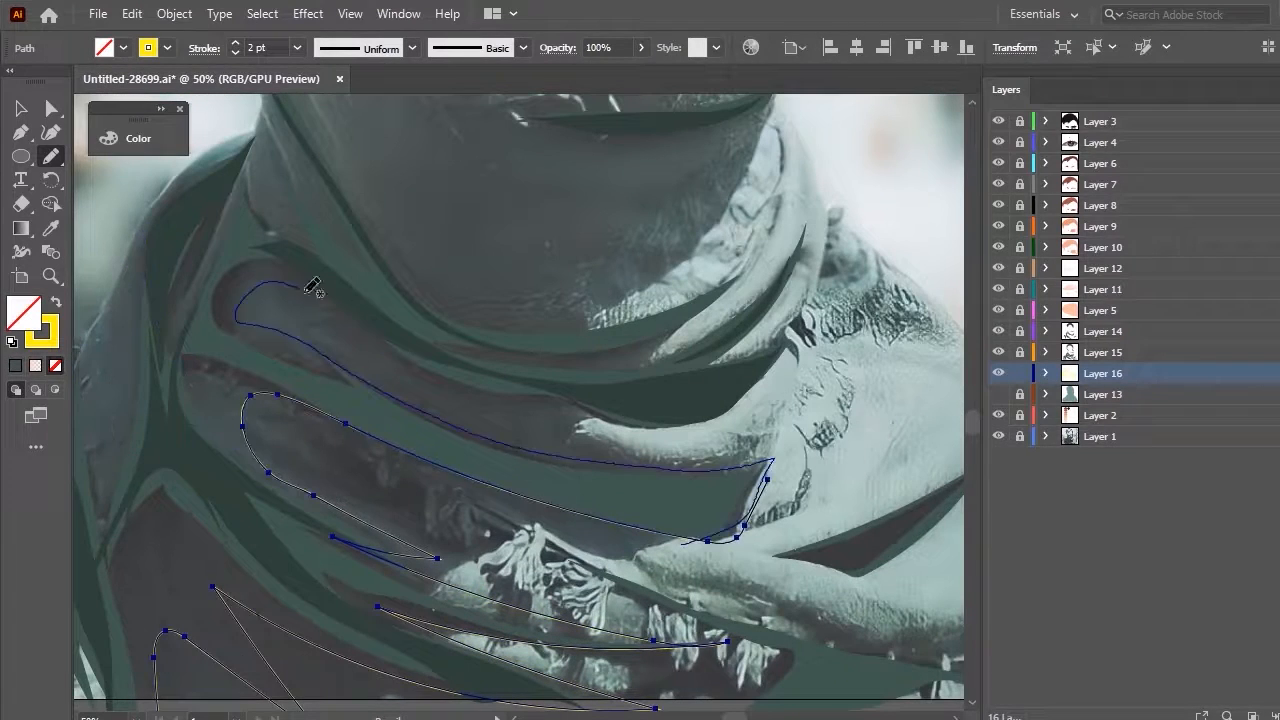
left_click_drag(822, 260, 765, 348)
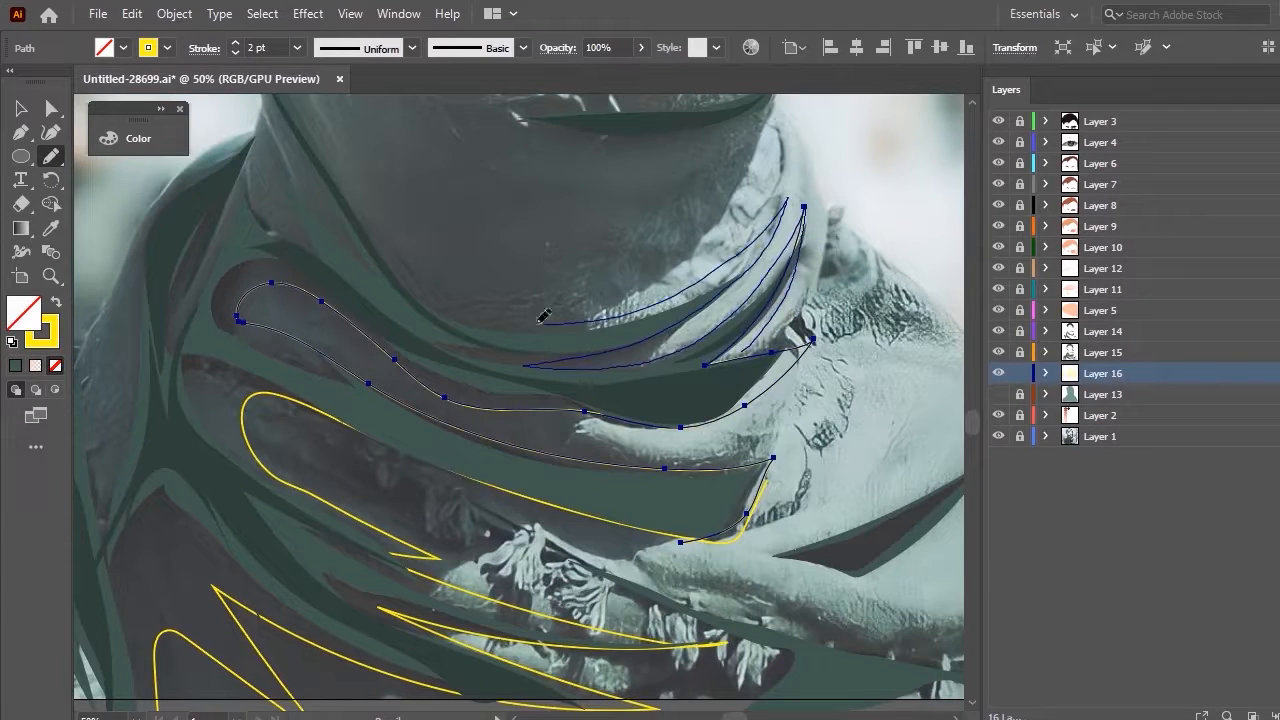
Outline third-tone shadows along the face covering's horizontal creases and its left edge
scroll(652, 512, "down", 1)
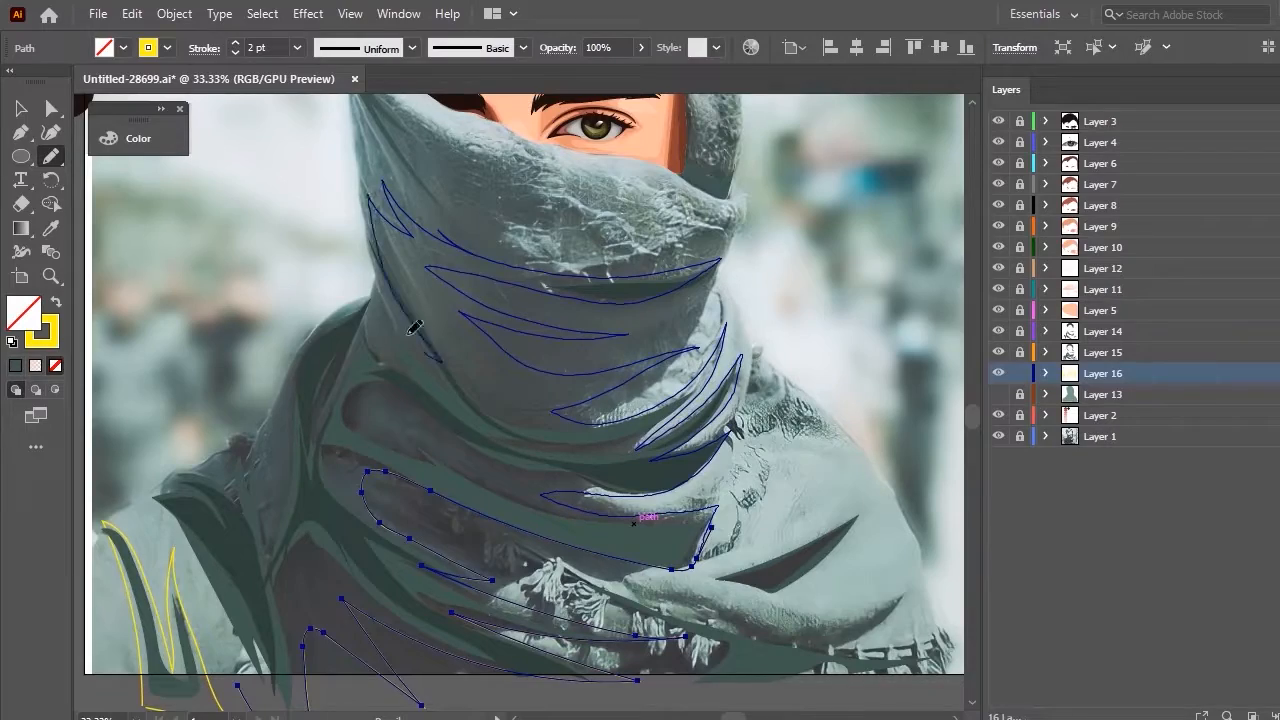
scroll(297, 257, "down", 2)
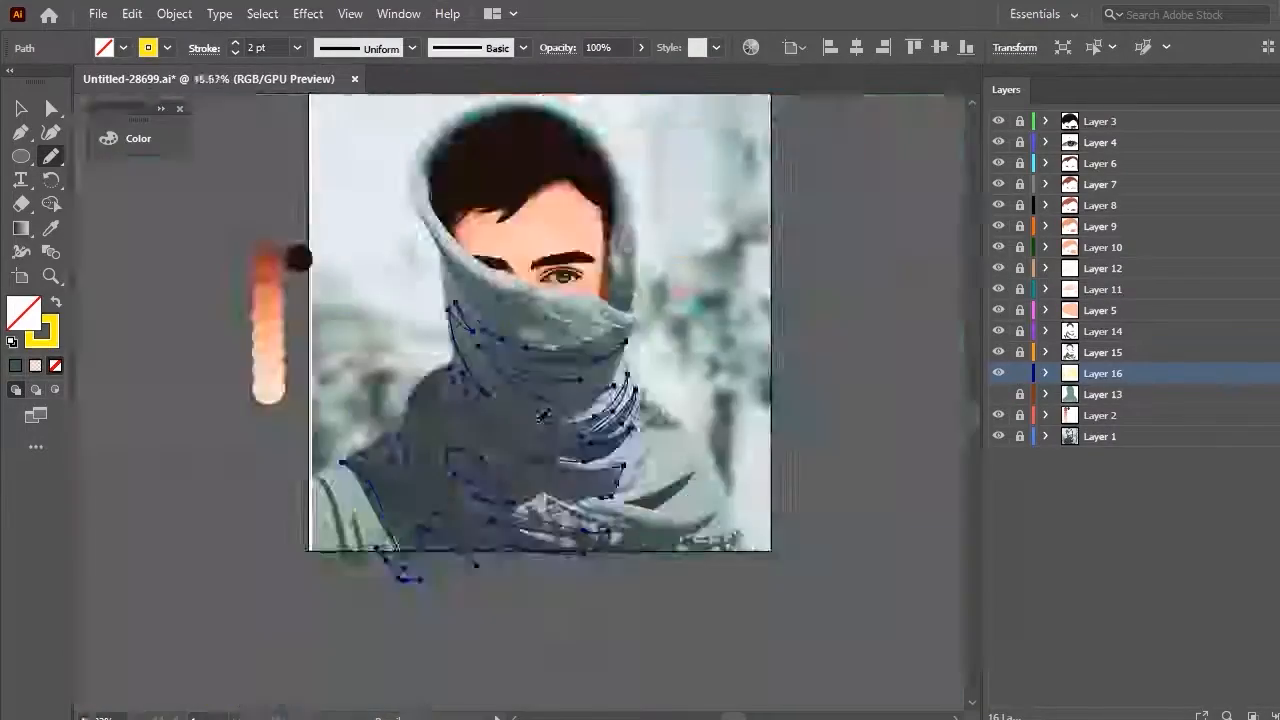
scroll(672, 527, "up", 3)
left_click_drag(665, 533, 700, 568)
scroll(668, 500, "down", 3)
scroll(657, 397, "up", 3)
scroll(600, 257, "down", 1)
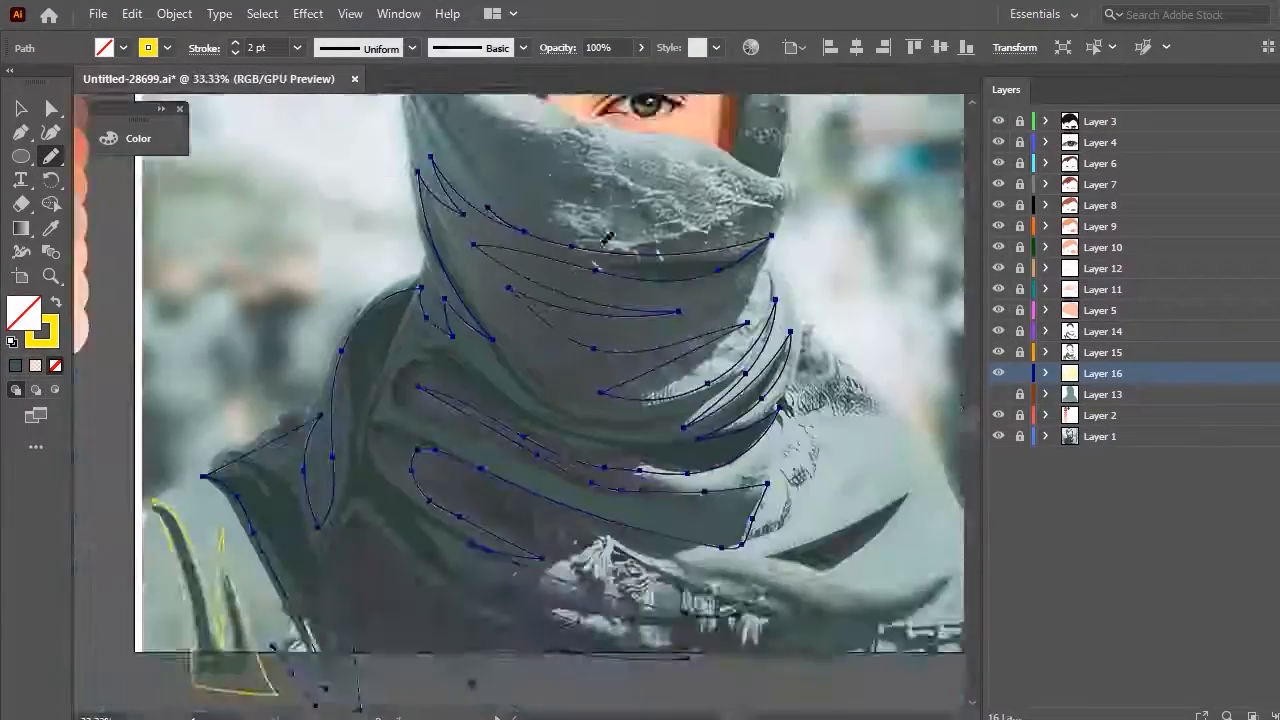
Outline the third-tone shadow around the hood's inner rim and down its right side
scroll(449, 260, "up", 5)
scroll(449, 260, "up", 1)
left_click_drag(780, 393, 618, 182)
left_click_drag(315, 356, 779, 396)
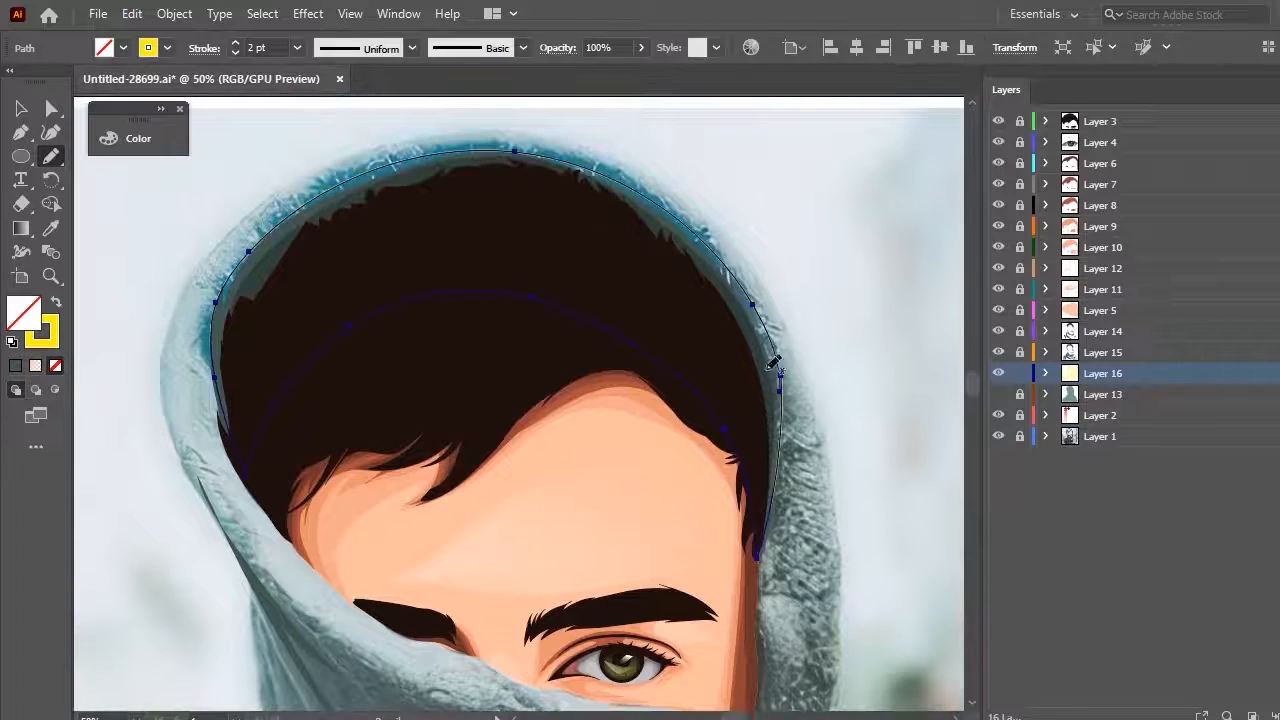
scroll(757, 310, "down", 2)
scroll(757, 447, "up", 3)
left_click_drag(784, 98, 770, 220)
left_click_drag(740, 378, 748, 114)
scroll(730, 450, "down", 2)
scroll(440, 373, "up", 2)
mouse_move(281, 101)
left_mouse_down()
mouse_move(388, 339)
mouse_move(768, 609)
left_mouse_up()
mouse_move(768, 609)
left_mouse_down()
mouse_move(428, 342)
mouse_move(281, 101)
left_mouse_up()
Outline third-tone shadows around the right fold slit and the lower right hem of the shawl
scroll(300, 165, "down", 1)
left_click_drag(611, 531, 849, 446)
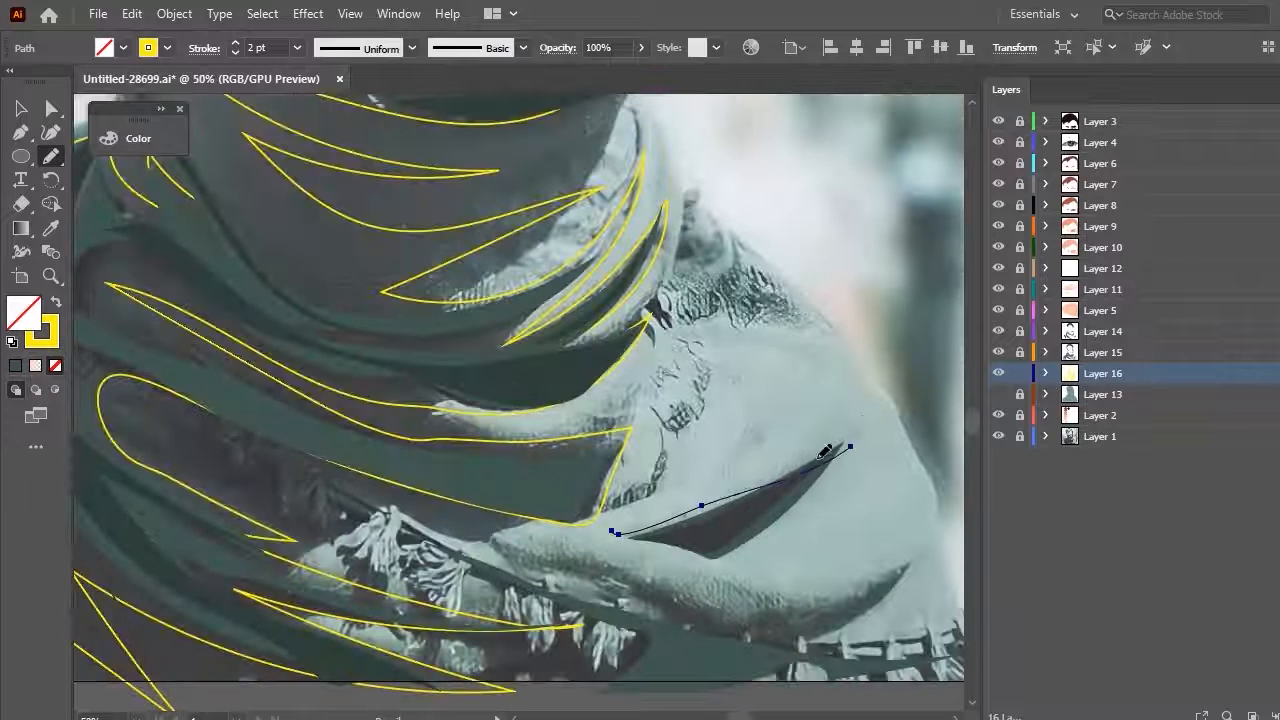
left_click_drag(907, 667, 895, 572)
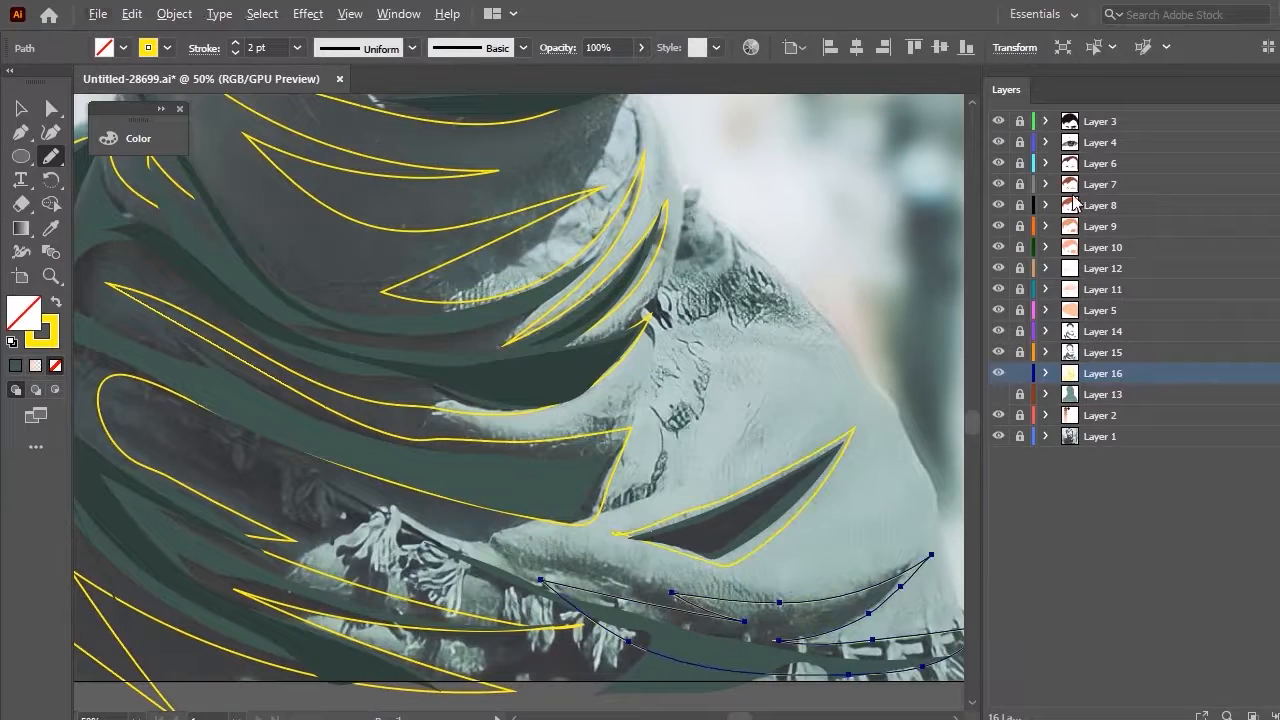
scroll(829, 418, "down", 2)
Fill all Layer 16 outlines with the sampled second-tone green, raised slightly in brightness
left_click(1103, 353)
scroll(456, 405, "up", 1)
key("ctrl+a")
scroll(204, 456, "up", 4)
double_click(22, 227)
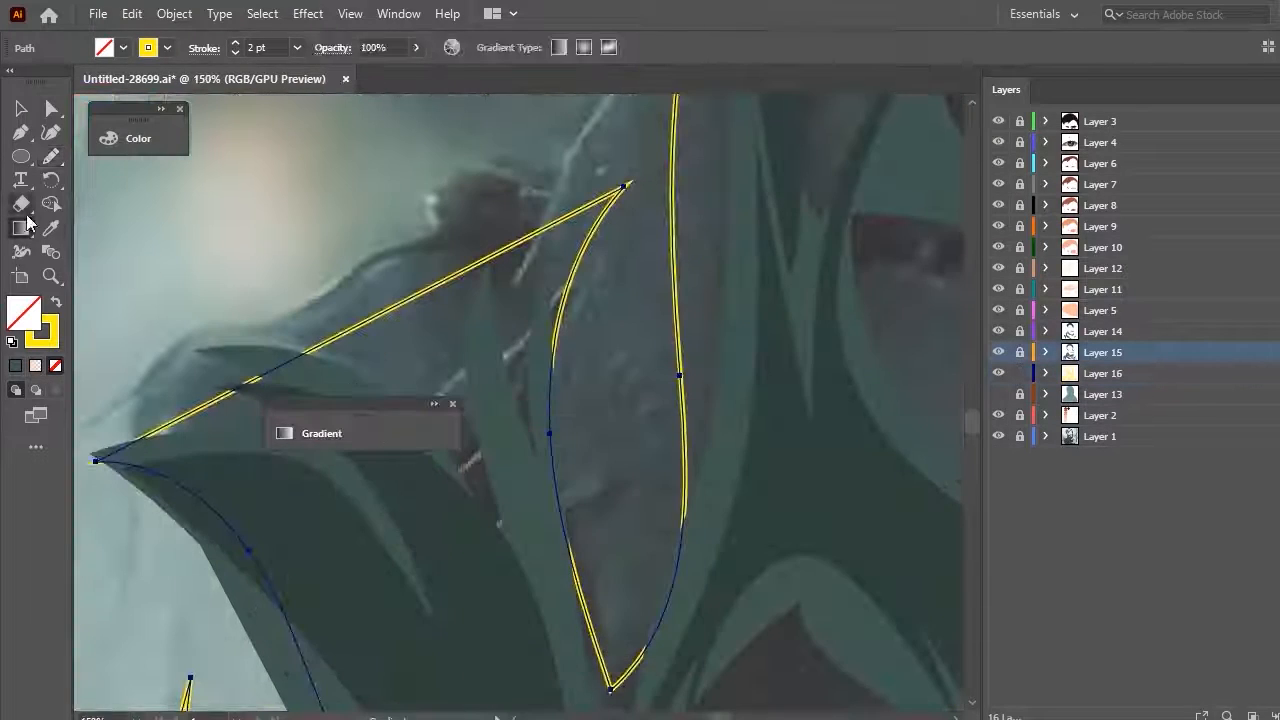
left_click(51, 228)
left_click(350, 480)
left_click(138, 139)
left_click_drag(295, 234, 302, 237)
left_click(138, 139)
Redraw the upper edge of the left shoulder's third-tone shadow to follow the rounded shoulder contour
left_click(21, 112)
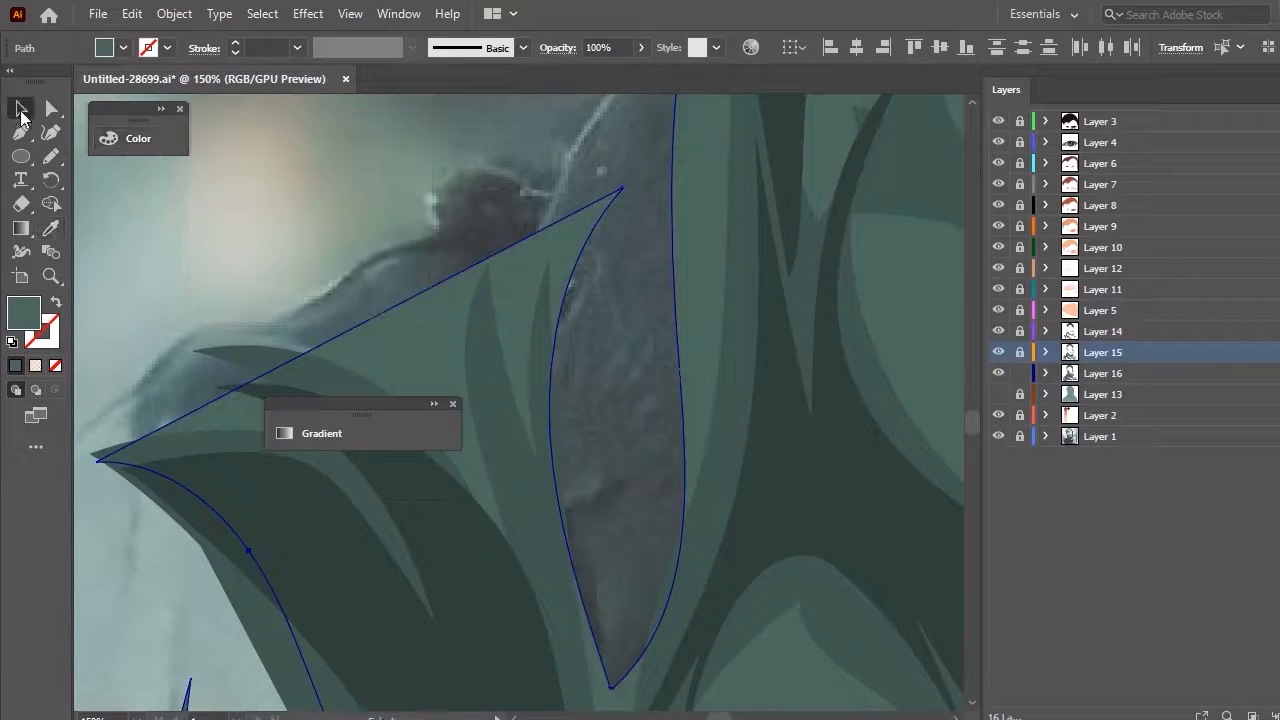
scroll(446, 405, "down", 2)
scroll(446, 405, "up", 1)
key("n")
left_click_drag(381, 474, 530, 664)
scroll(450, 640, "down", 3)
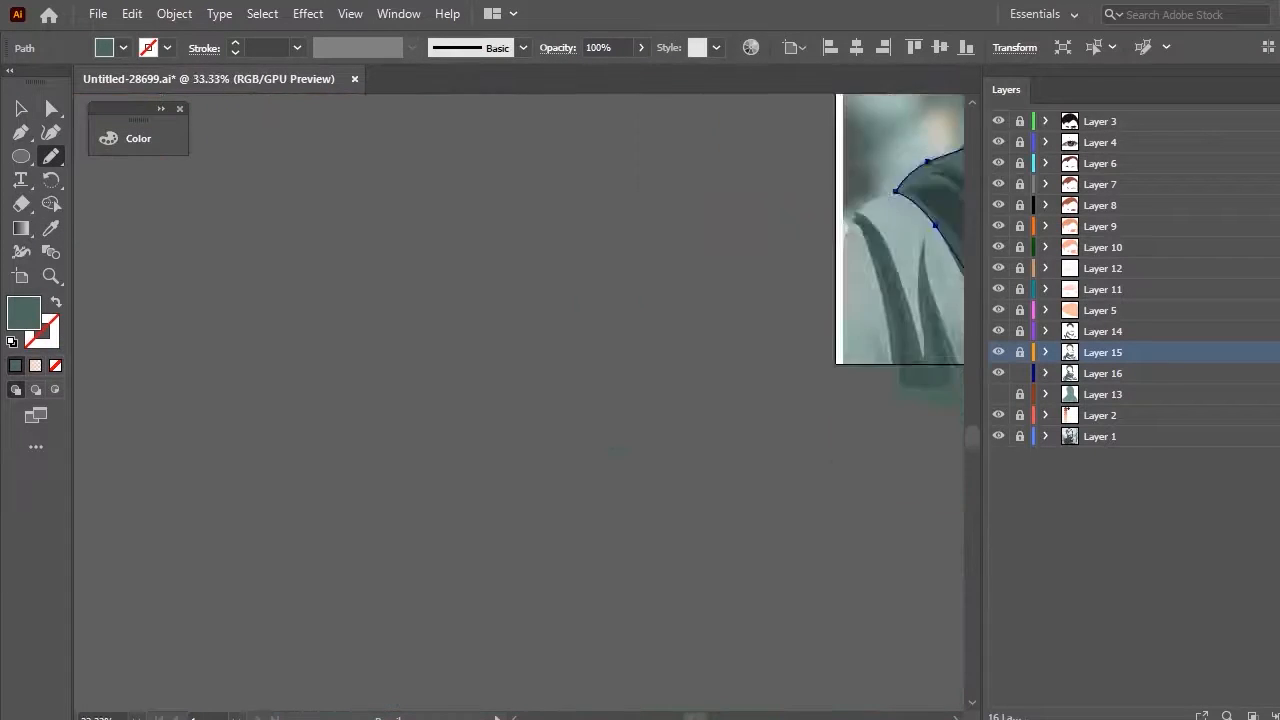
scroll(860, 340, "up", 1)
Show the teal base layer without the photo and select the third-tone shadow on the hood for reshaping
left_click(21, 109)
scroll(515, 600, "down", 2)
left_click(757, 330)
left_click(998, 395)
left_click(998, 436)
scroll(720, 275, "up", 3)
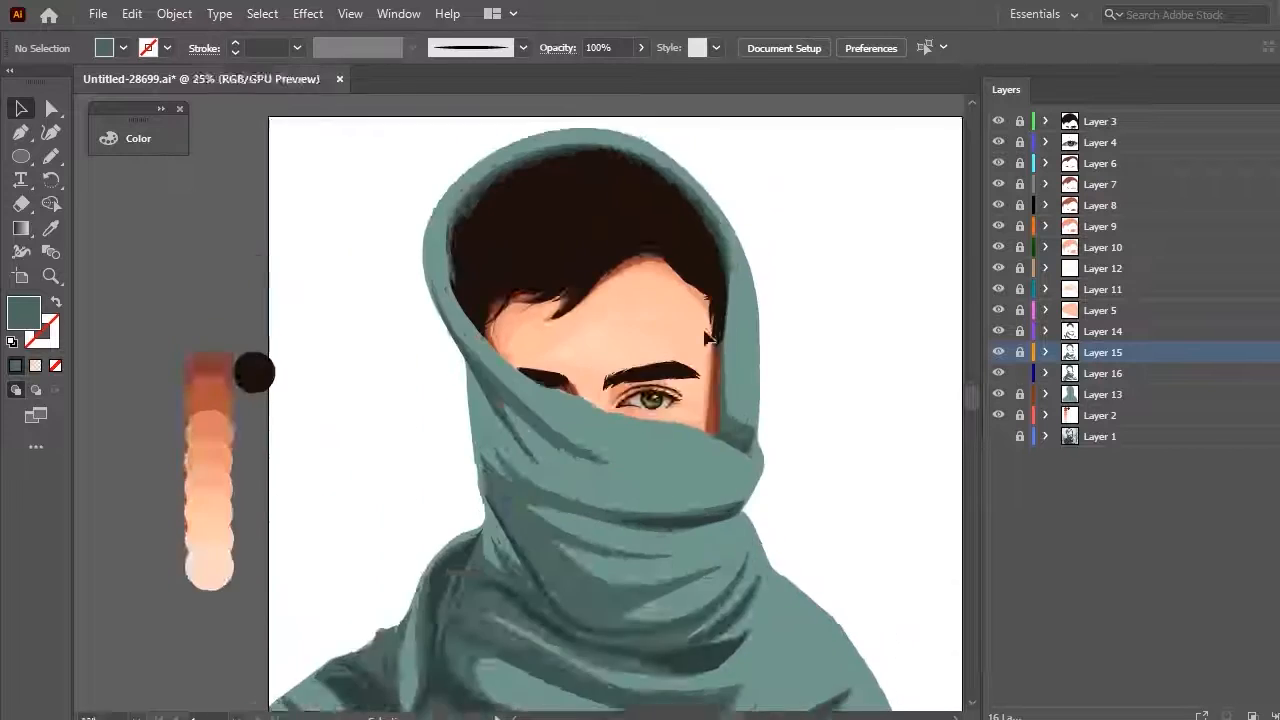
scroll(700, 430, "down", 1)
left_click(683, 300)
key("n")
left_click_drag(688, 304, 636, 171)
left_click_drag(650, 543, 662, 547)
key("ctrl+z")
mouse_move(662, 547)
left_mouse_down()
mouse_move(727, 539)
mouse_move(662, 232)
mouse_move(694, 522)
left_mouse_up()
key("ctrl+z")
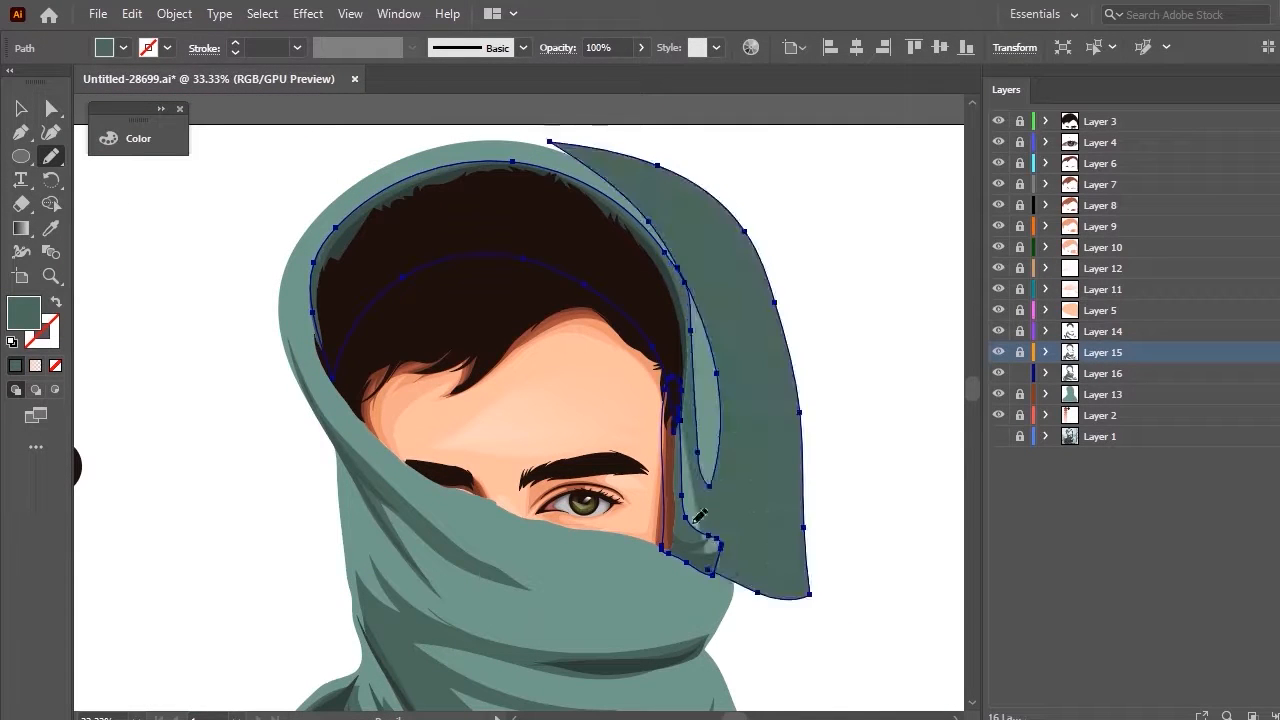
key("ctrl+z")
Extend the third-tone shadow down the hood's right side and trim the part outside the hood with Shape Builder
left_click_drag(670, 215, 757, 320)
left_click_drag(660, 566, 666, 522)
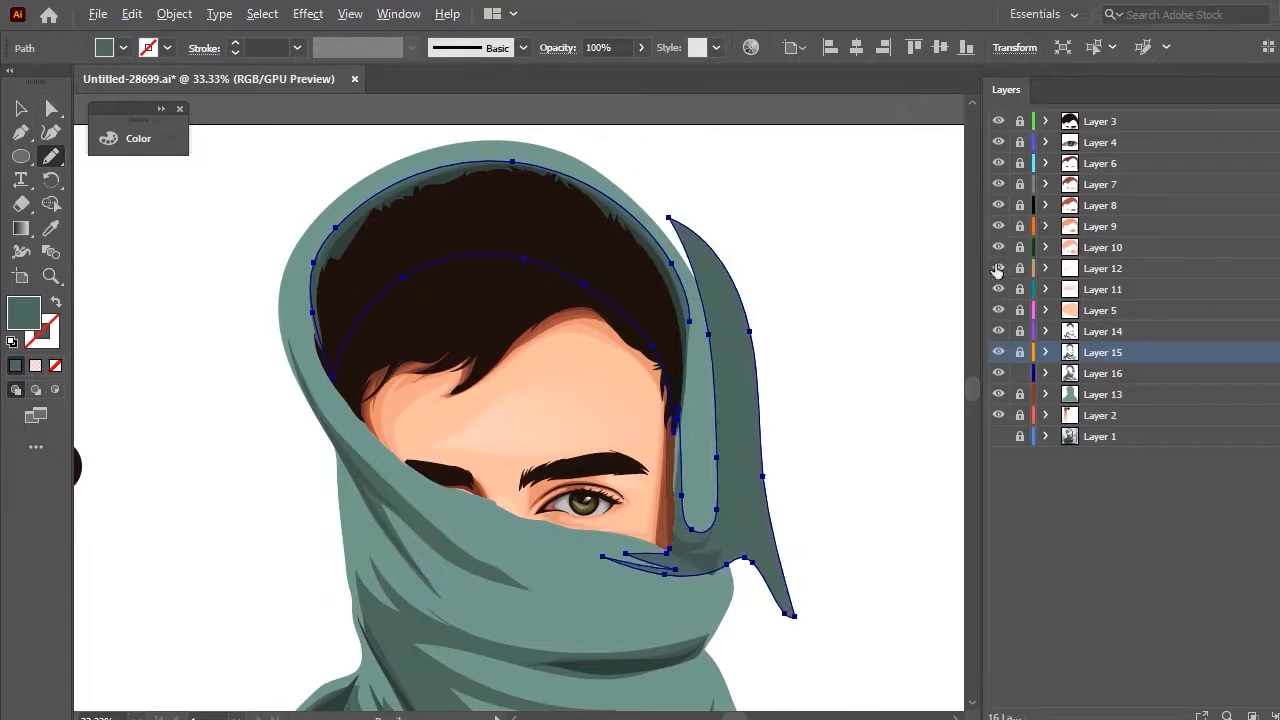
left_click(1020, 394)
key("v")
scroll(695, 306, "up", 2)
left_click(715, 408, "shift")
key("shift+m")
left_click(766, 346, "alt")
scroll(752, 256, "down", 4)
Lock Layers 16 and 13, add Layer 17 between them and show the photo in place of the teal base
left_click(1020, 373)
left_click(1020, 394)
left_click(1103, 412)
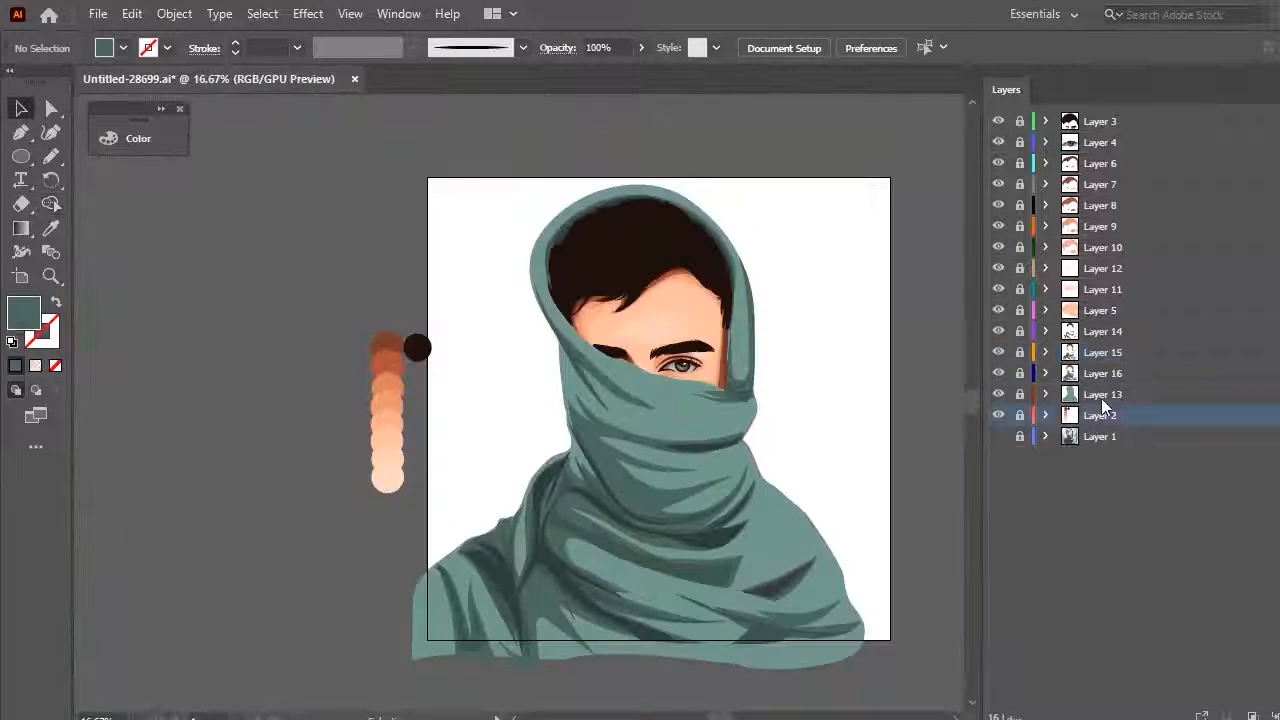
key("ctrl+l")
scroll(770, 650, "up", 2)
left_click(998, 415)
left_click(998, 457)
scroll(870, 460, "up", 1)
key("n")
scroll(720, 323, "down", 2)
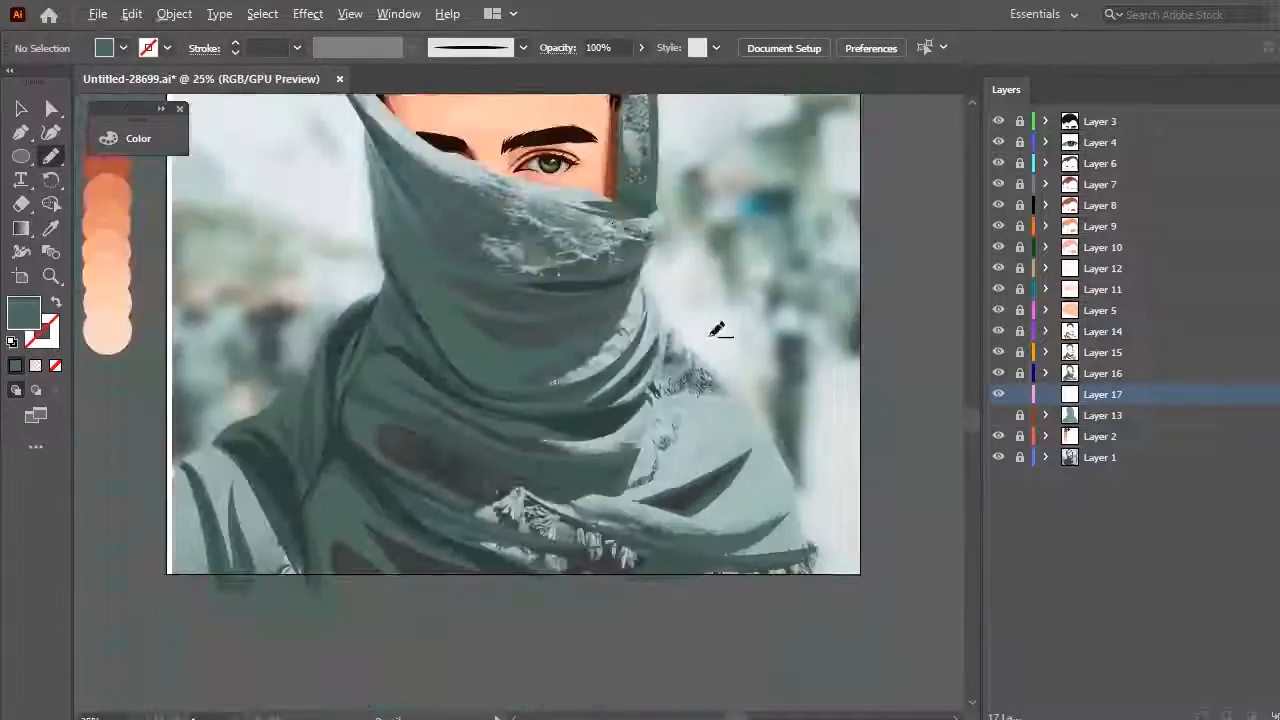
Outline fourth-tone shadows across the face covering's creases and along its left edge on Layer 17
scroll(720, 323, "up", 2)
left_click_drag(537, 522, 386, 362)
mouse_move(499, 307)
left_mouse_down()
mouse_move(331, 165)
mouse_move(488, 345)
left_mouse_up()
scroll(332, 138, "down", 1)
left_click_drag(497, 361, 373, 274)
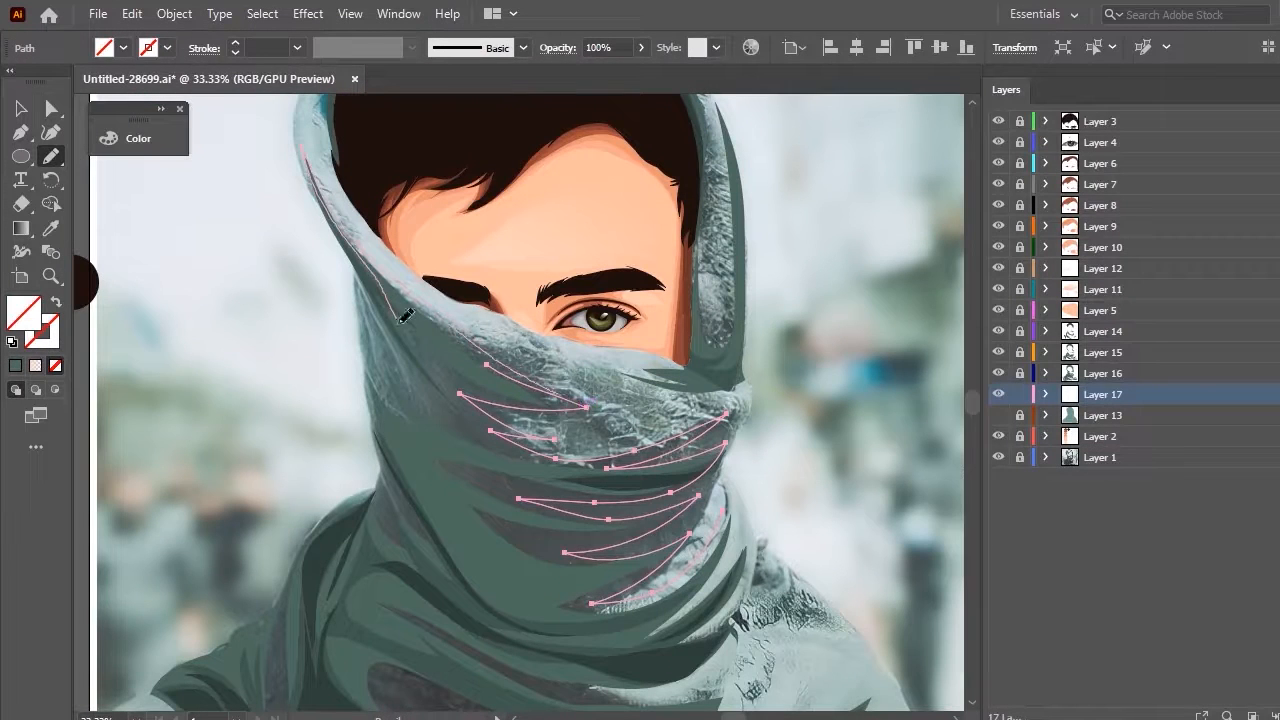
Outline fourth-tone shadows around the left shoulder, lower shawl folds and right shoulder with a yellow 1 pt stroke
mouse_move(303, 705)
left_mouse_down()
mouse_move(286, 623)
mouse_move(288, 508)
left_mouse_up()
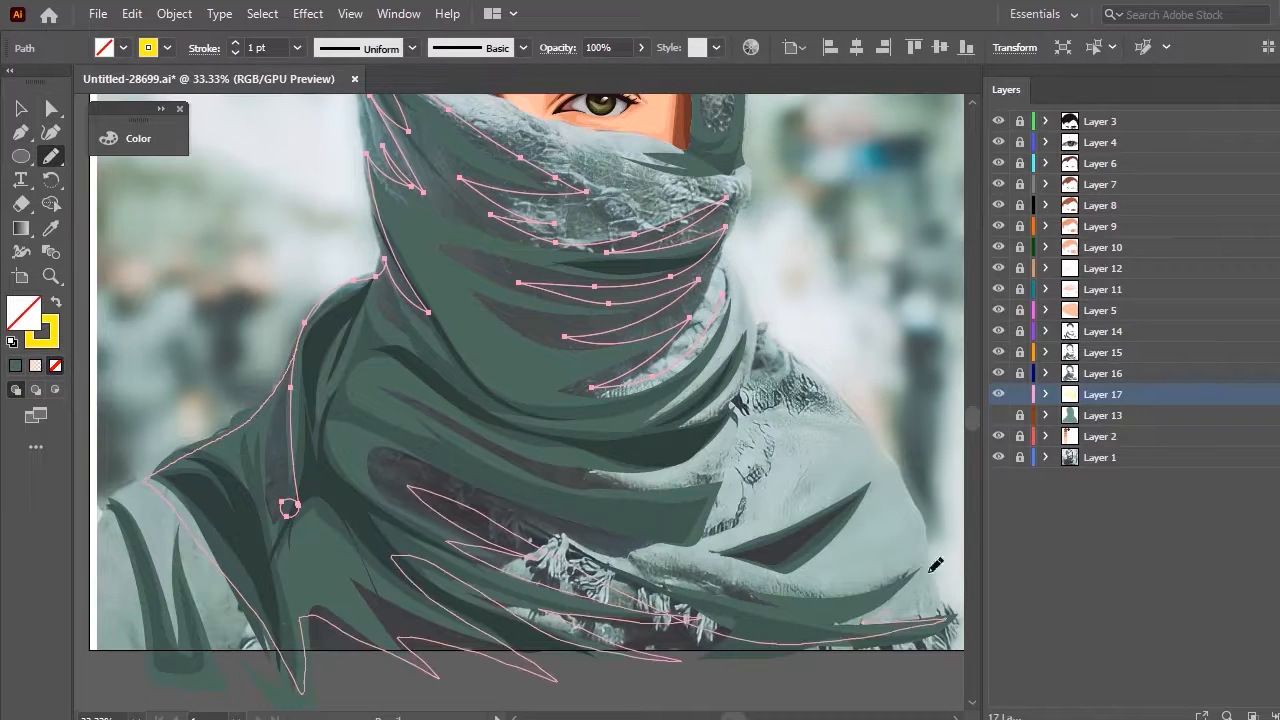
left_click_drag(857, 515, 775, 565)
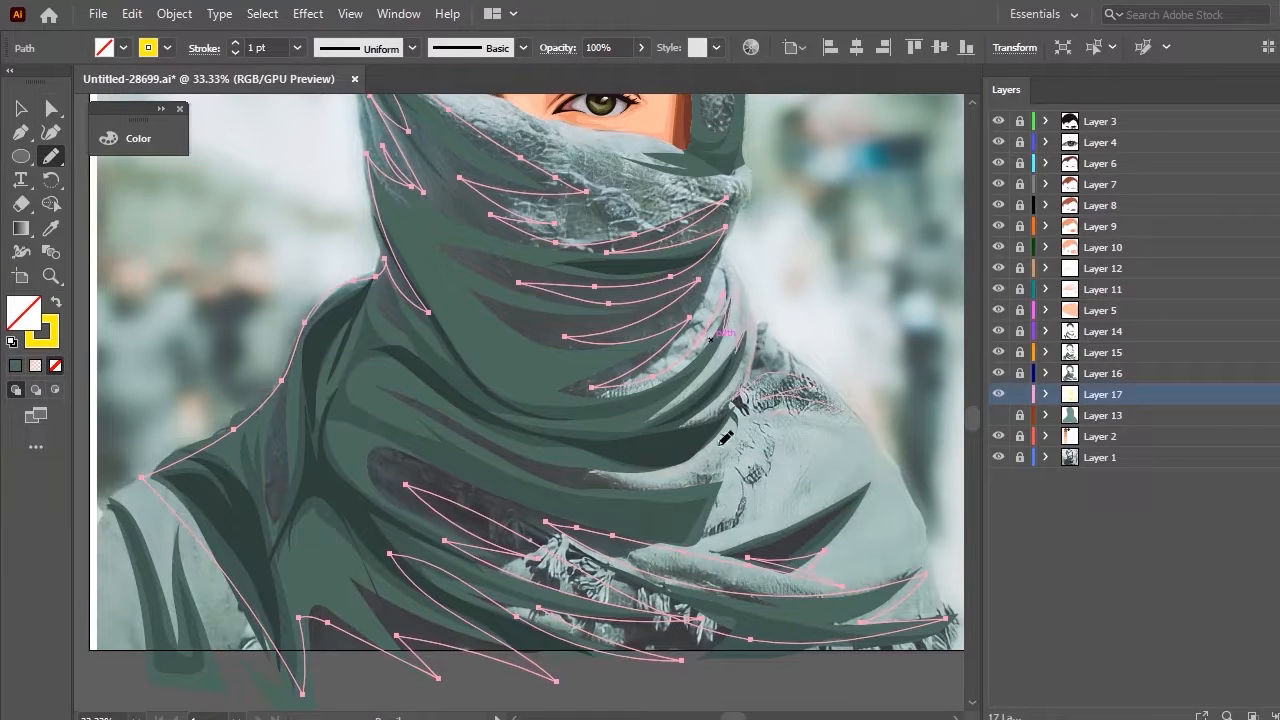
Outline the fourth-tone shadow around the hood's rim and down its inner right side
key("ctrl+0")
scroll(303, 403, "up", 3)
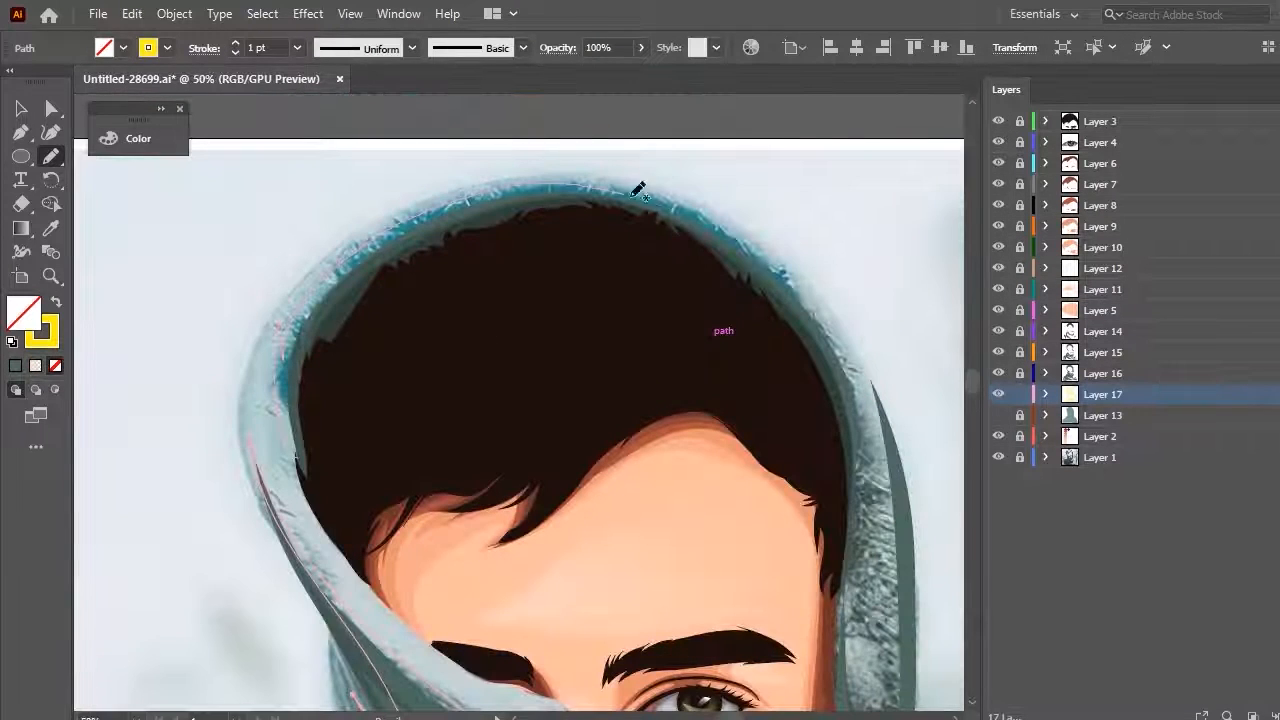
key("ctrl+0")
scroll(643, 601, "up", 3)
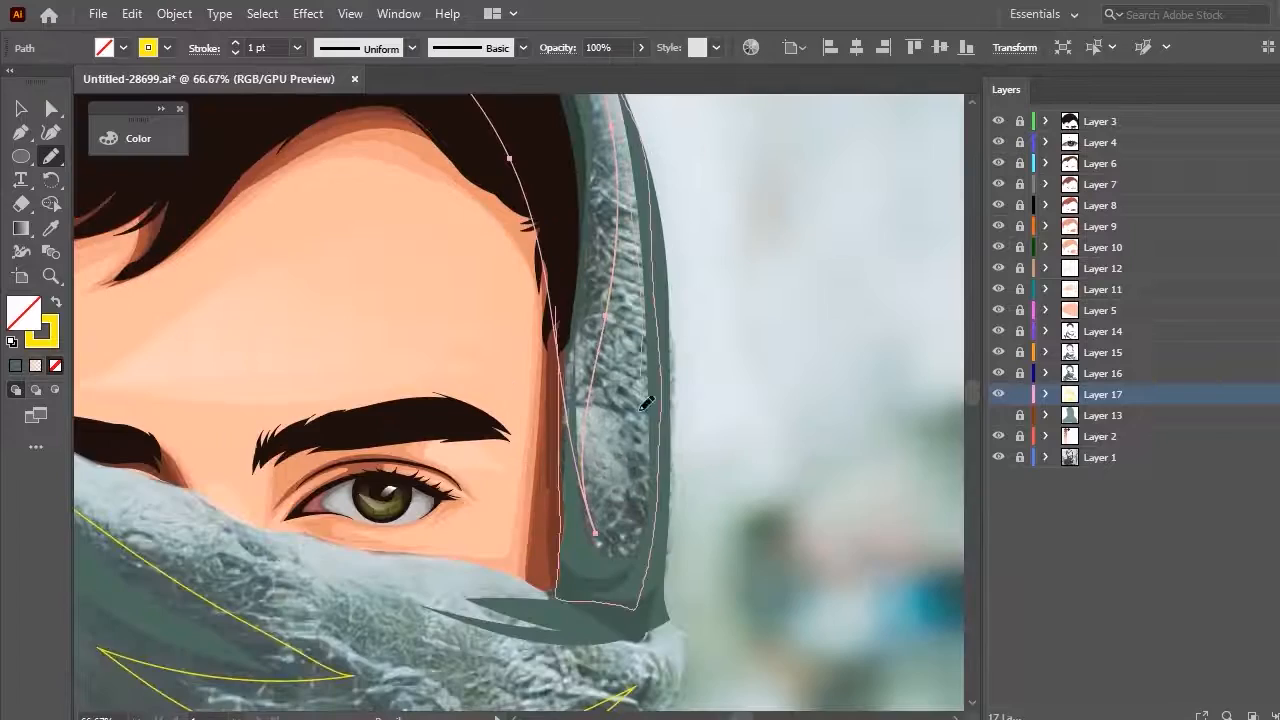
key("ctrl+0")
scroll(478, 511, "up", 3)
Fill all Layer 17 outlines with a slightly lighter muted green and show them over the teal base without the photo
scroll(771, 445, "down", 3)
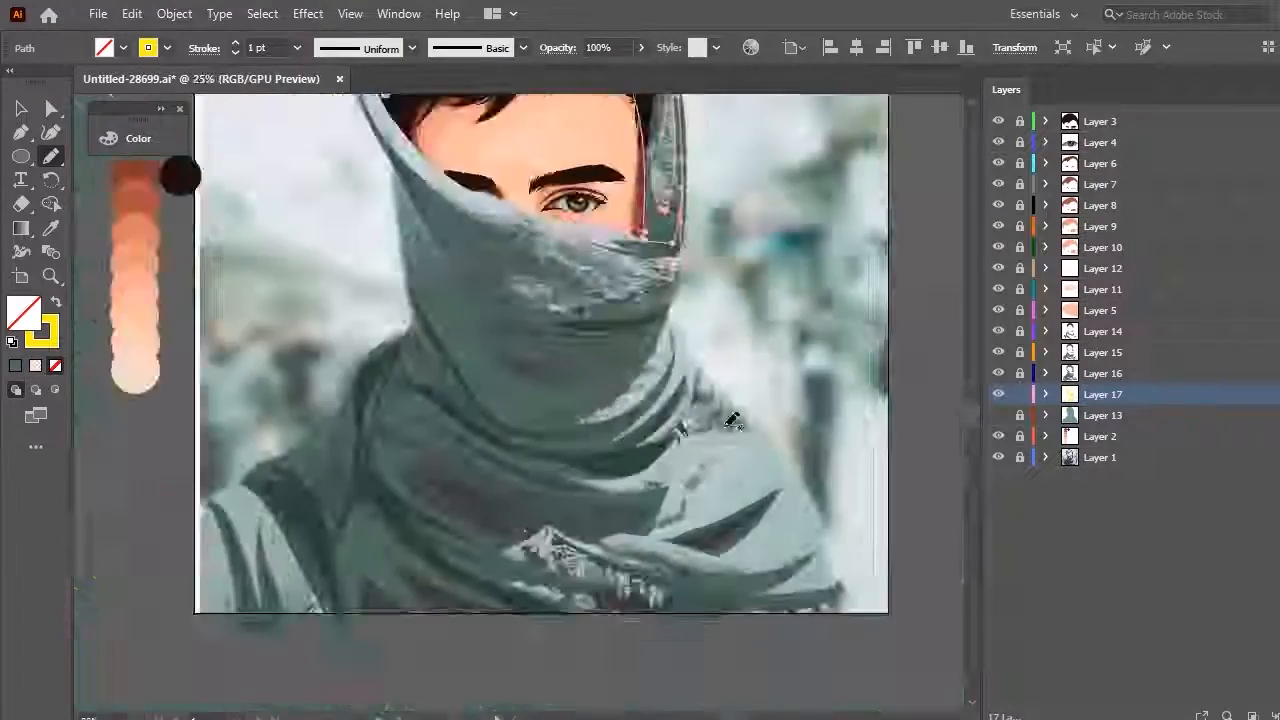
scroll(731, 420, "up", 2)
scroll(837, 506, "down", 3)
key("ctrl+a")
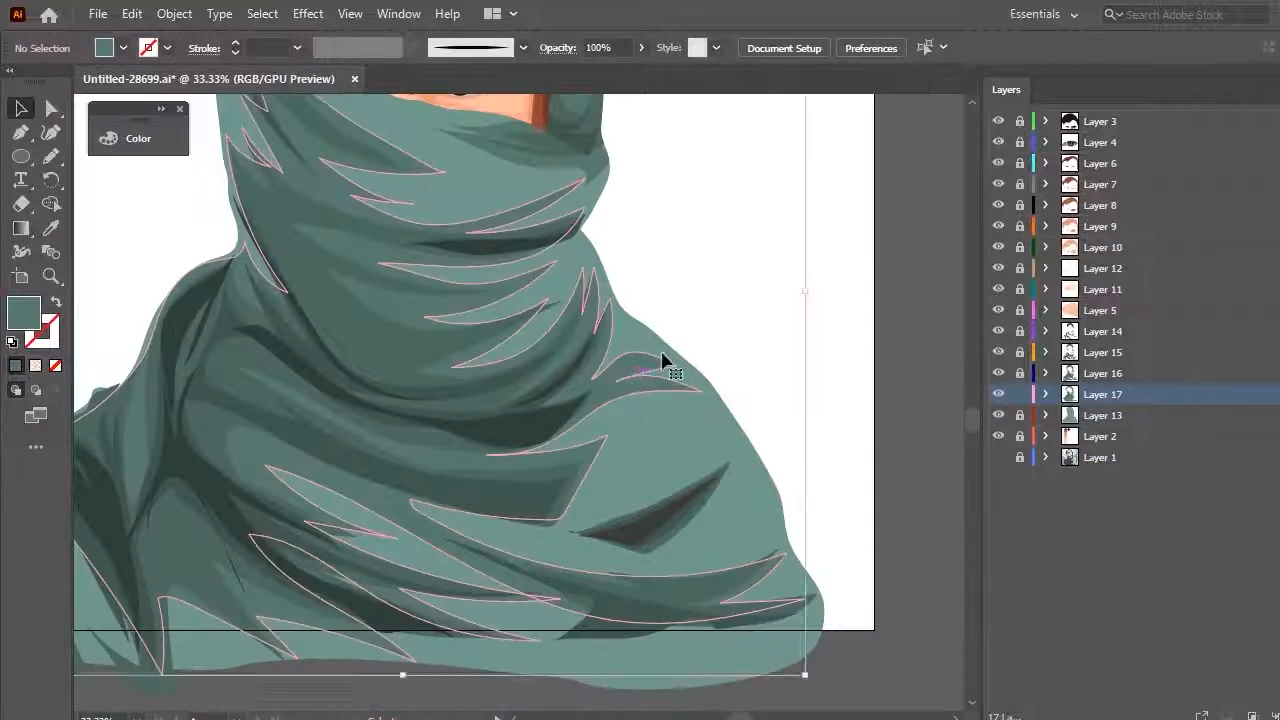
Draw a jagged fourth-tone shadow along the outer edge of the right shoulder on Layer 17
left_click_drag(663, 360, 720, 418)
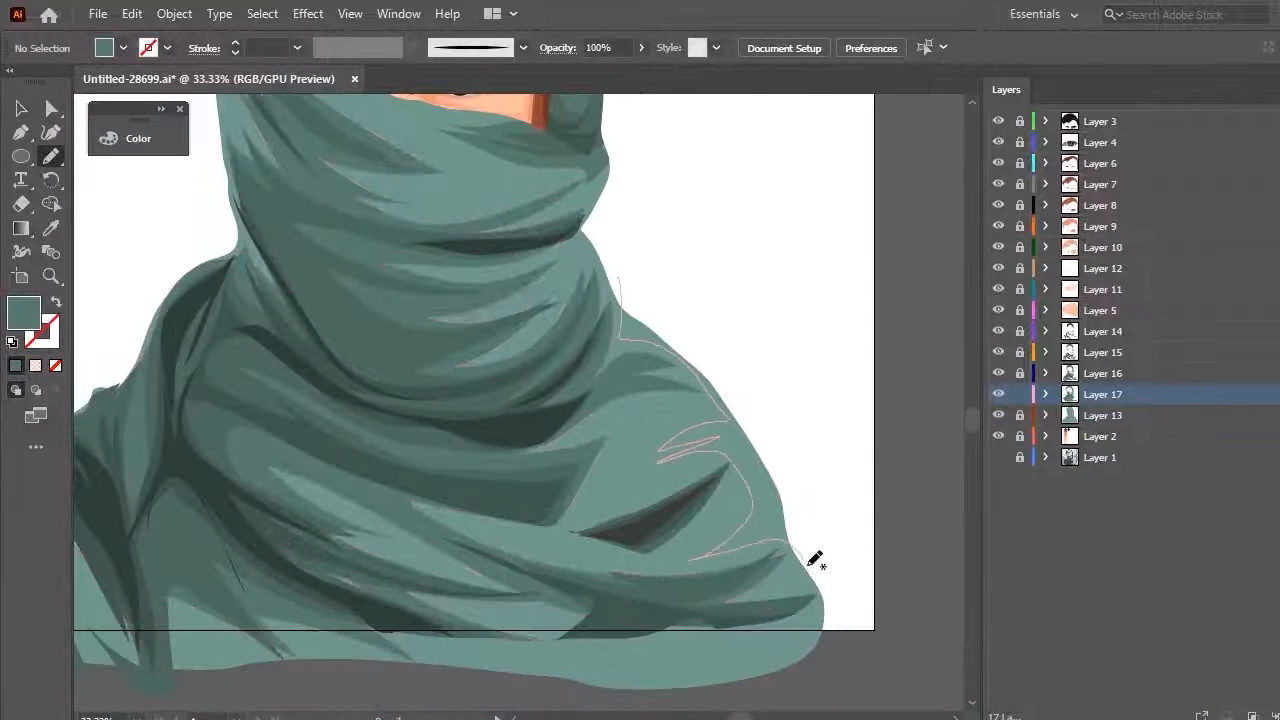
left_click_drag(810, 562, 808, 563)
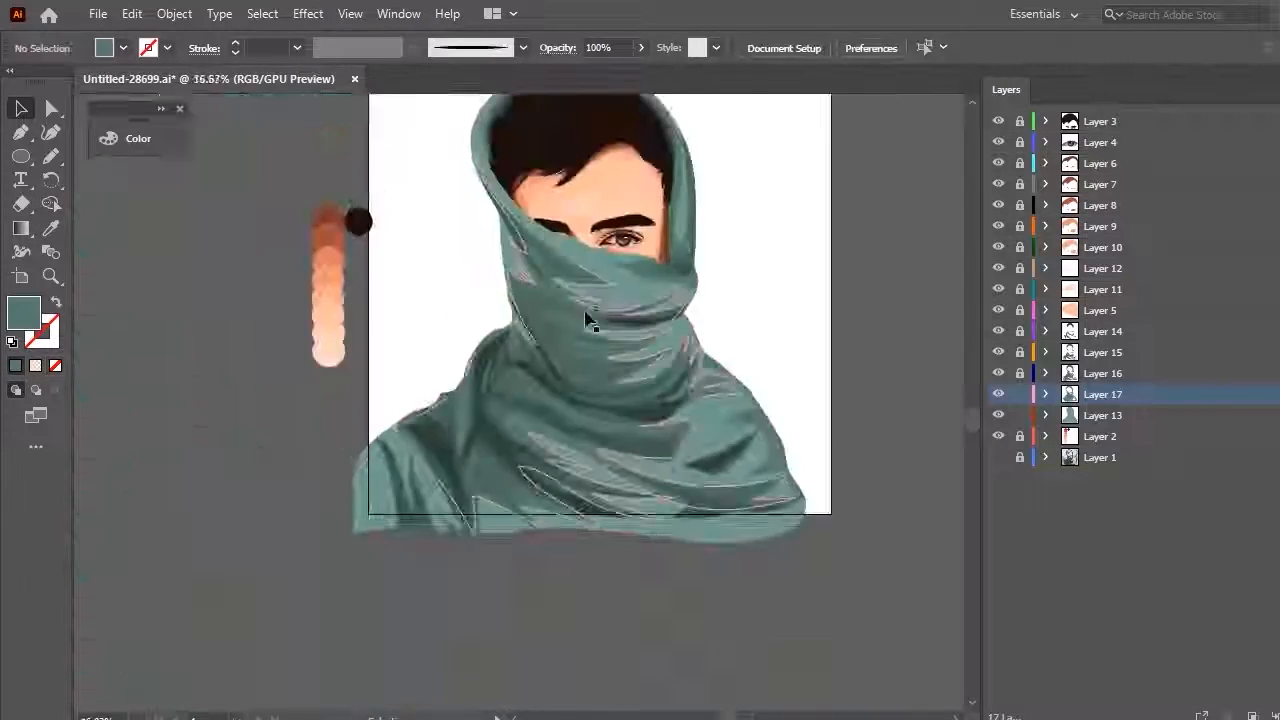
Outline highlight shapes along the hood rim and scarf folds on a new Layer 18 and fill them with a lighter muted teal
left_click(1110, 415)
left_click(998, 436)
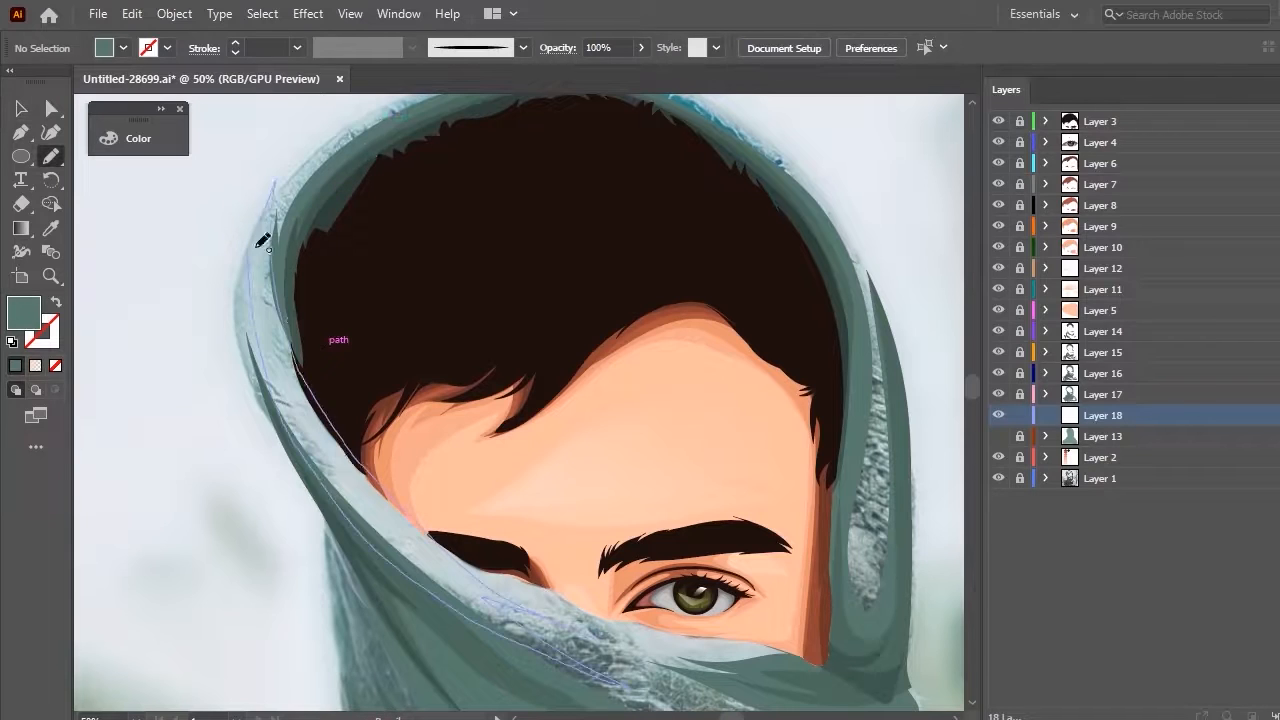
left_click_drag(262, 243, 272, 376)
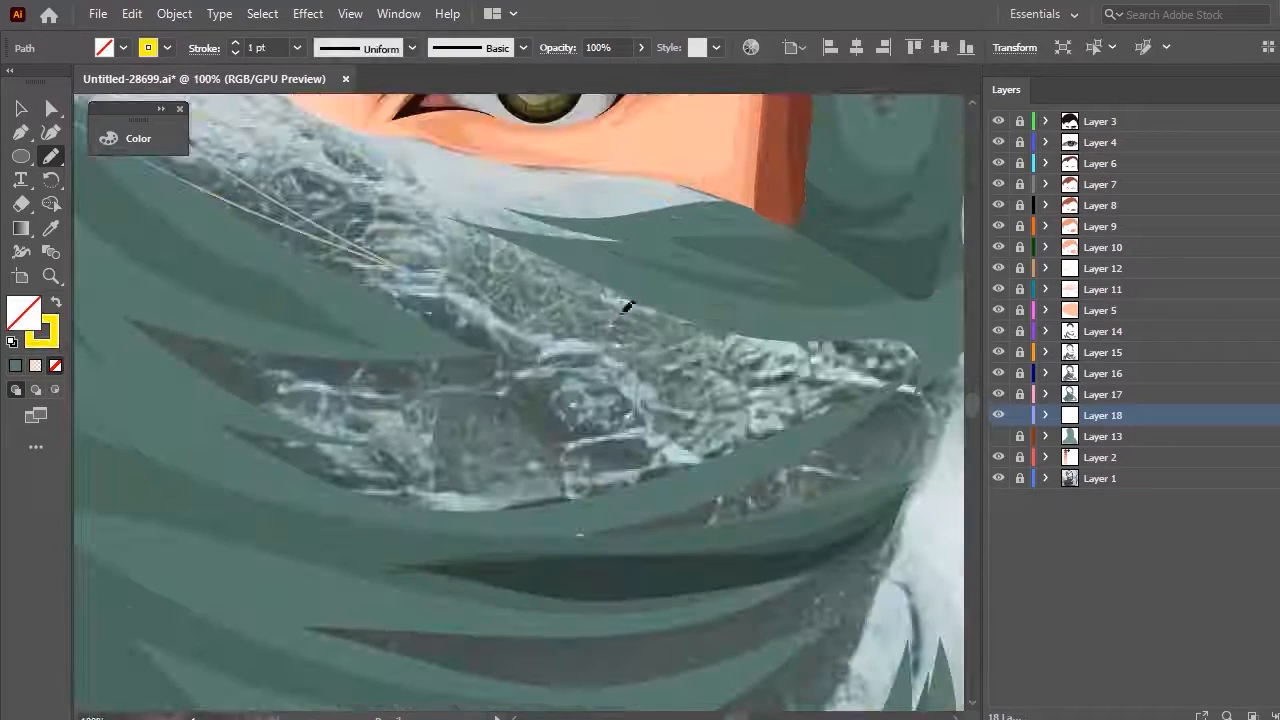
mouse_move(623, 300)
left_mouse_down()
mouse_move(314, 423)
mouse_move(277, 394)
mouse_move(400, 407)
left_mouse_up()
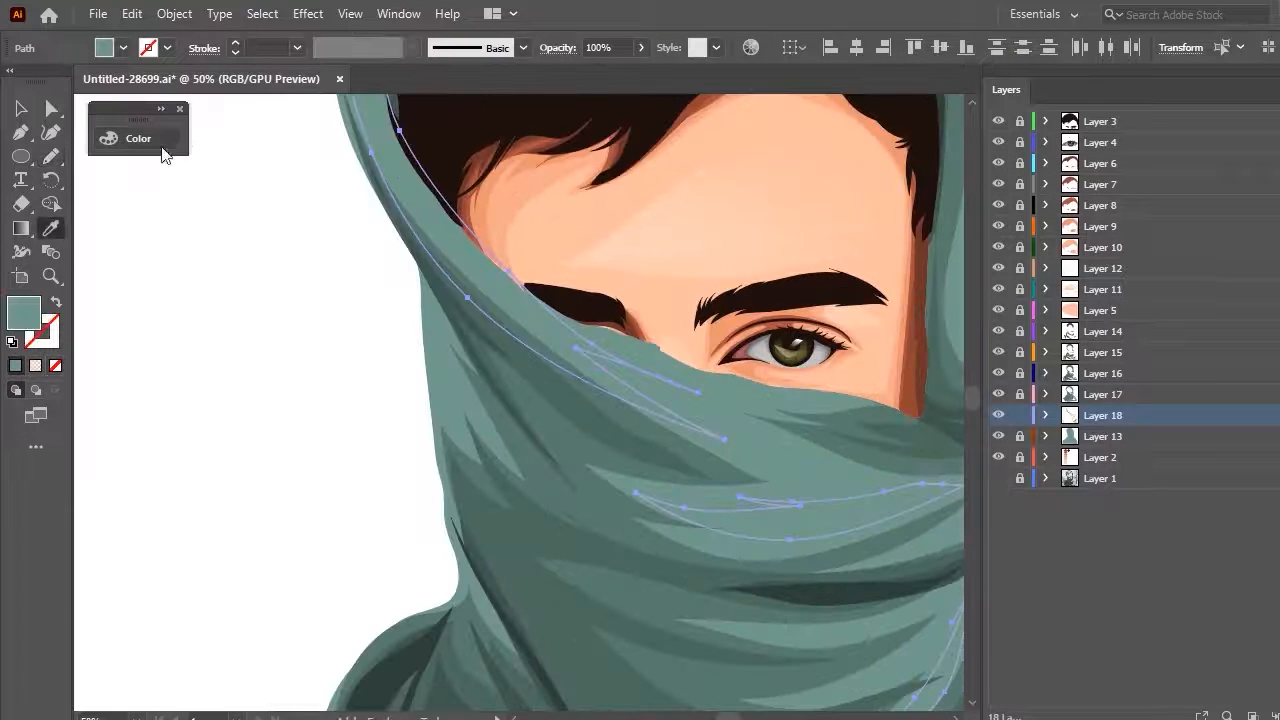
left_click(138, 138)
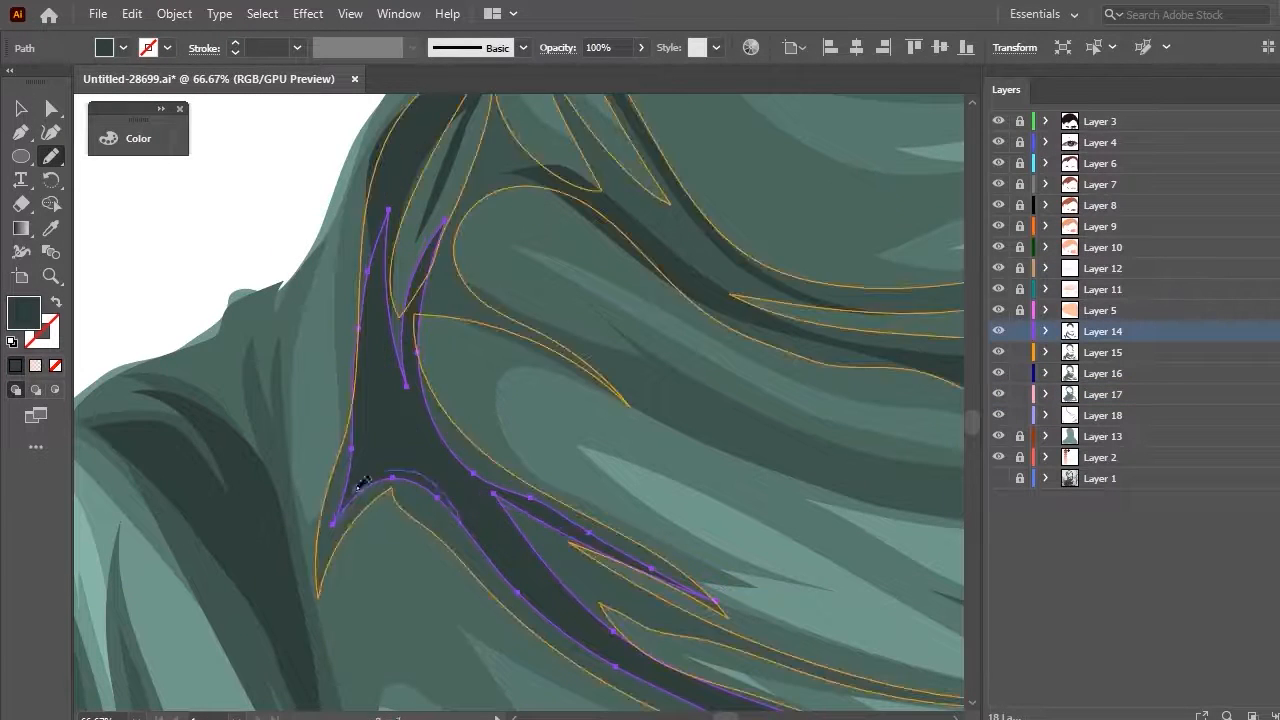
Redraw the edges of the branching darkest shadow below the neck folds on Layer 14
mouse_move(464, 108)
left_mouse_down()
mouse_move(438, 396)
mouse_move(468, 446)
left_mouse_up()
mouse_move(408, 308)
left_mouse_down()
mouse_move(737, 424)
mouse_move(490, 102)
left_mouse_up()
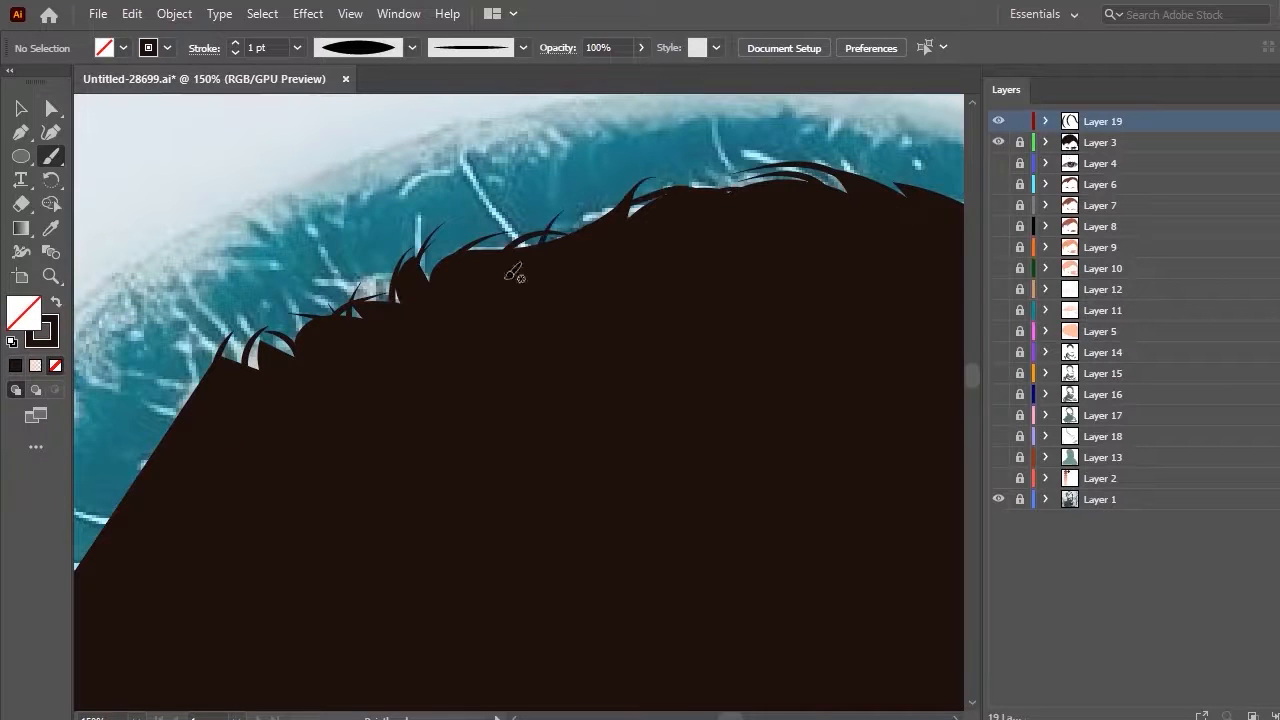
Brush dark, tapered stray strands along the hair's left outline and across the fringe on Layer 19
scroll(275, 392, "down", 5)
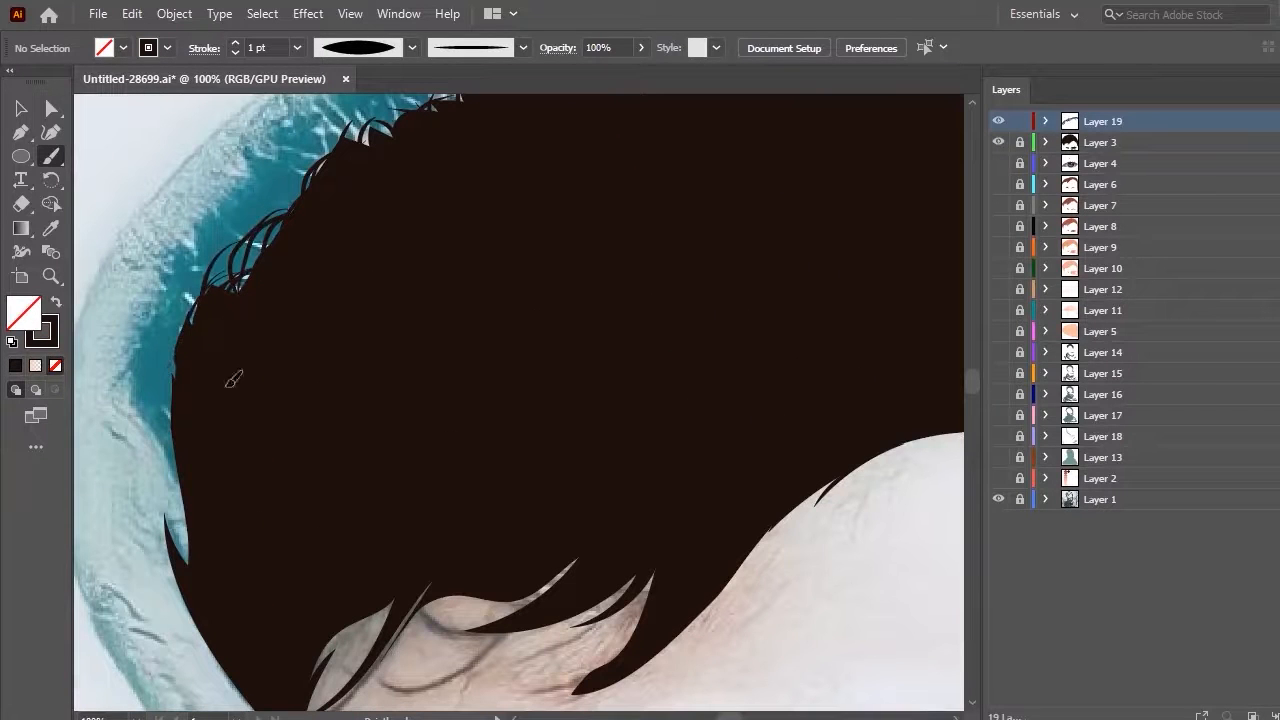
scroll(359, 411, "down", 2)
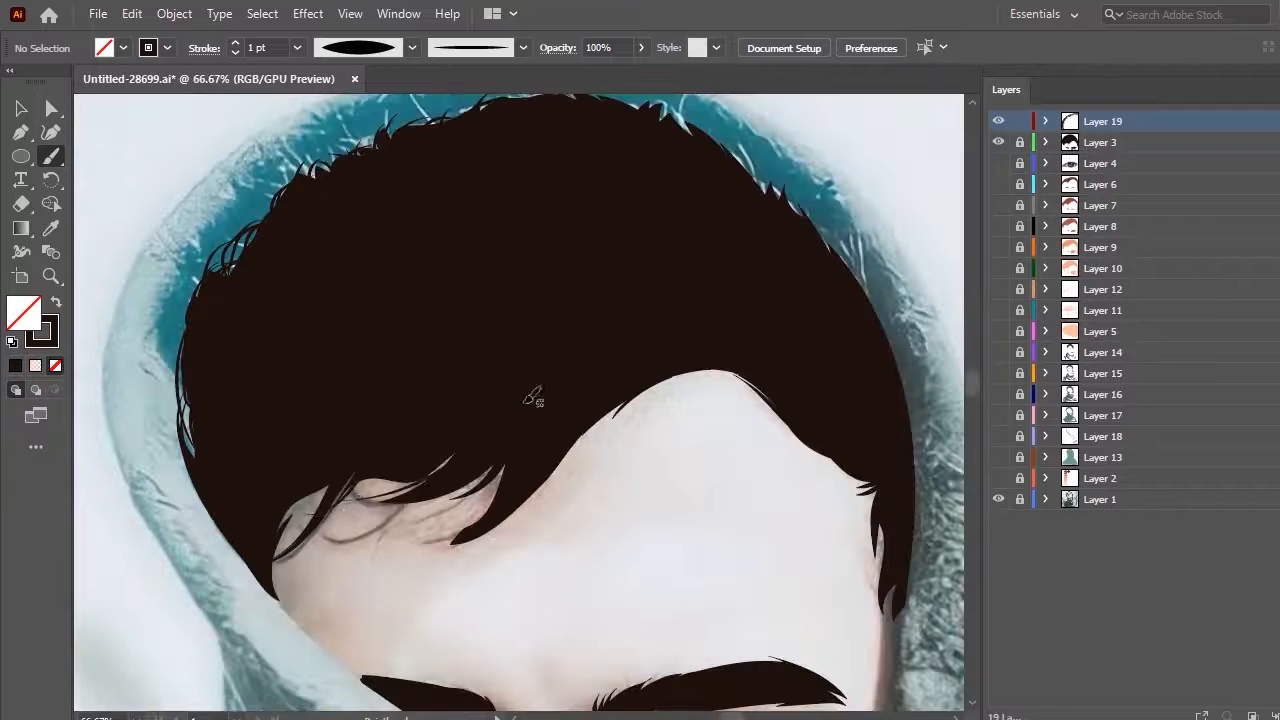
key("ctrl+z")
left_click(297, 48)
left_click(320, 183)
left_click_drag(558, 390, 370, 540)
key("ctrl+z")
left_click_drag(558, 384, 496, 513)
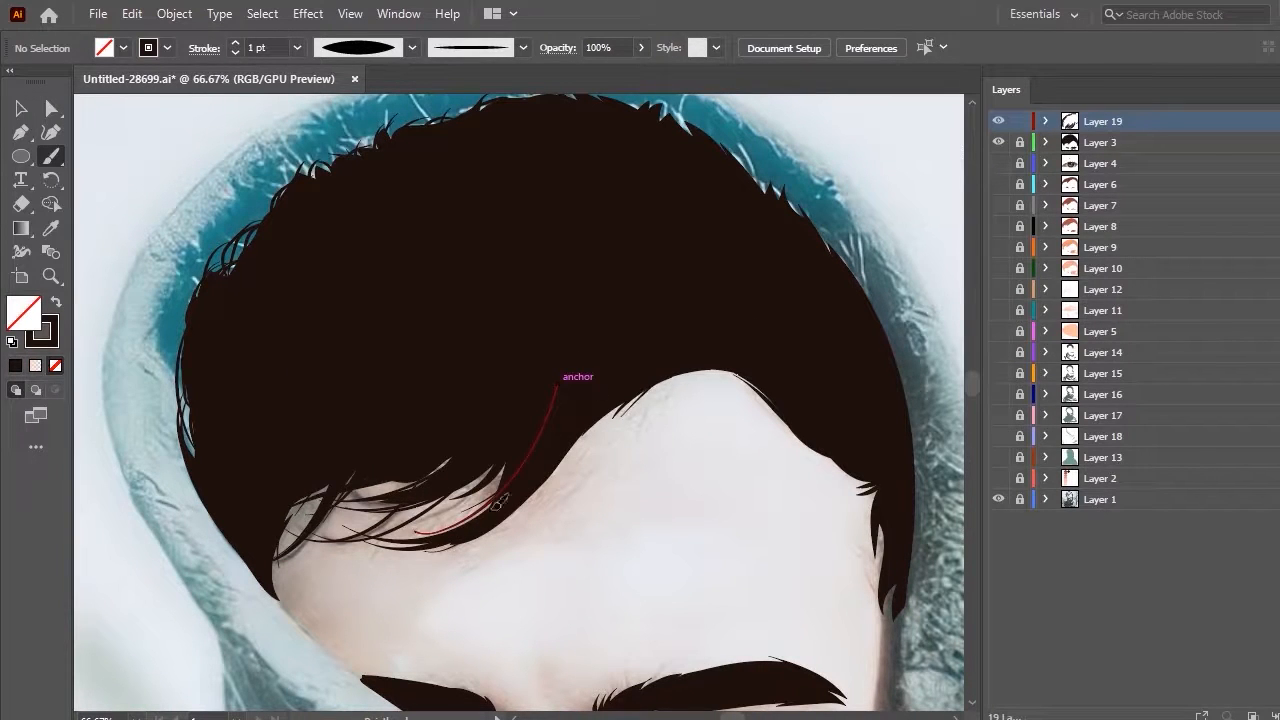
Add dark, tapered strands at the right temple and along the hair's upper right edge on Layer 19
scroll(364, 386, "down", 1)
scroll(558, 408, "up", 1)
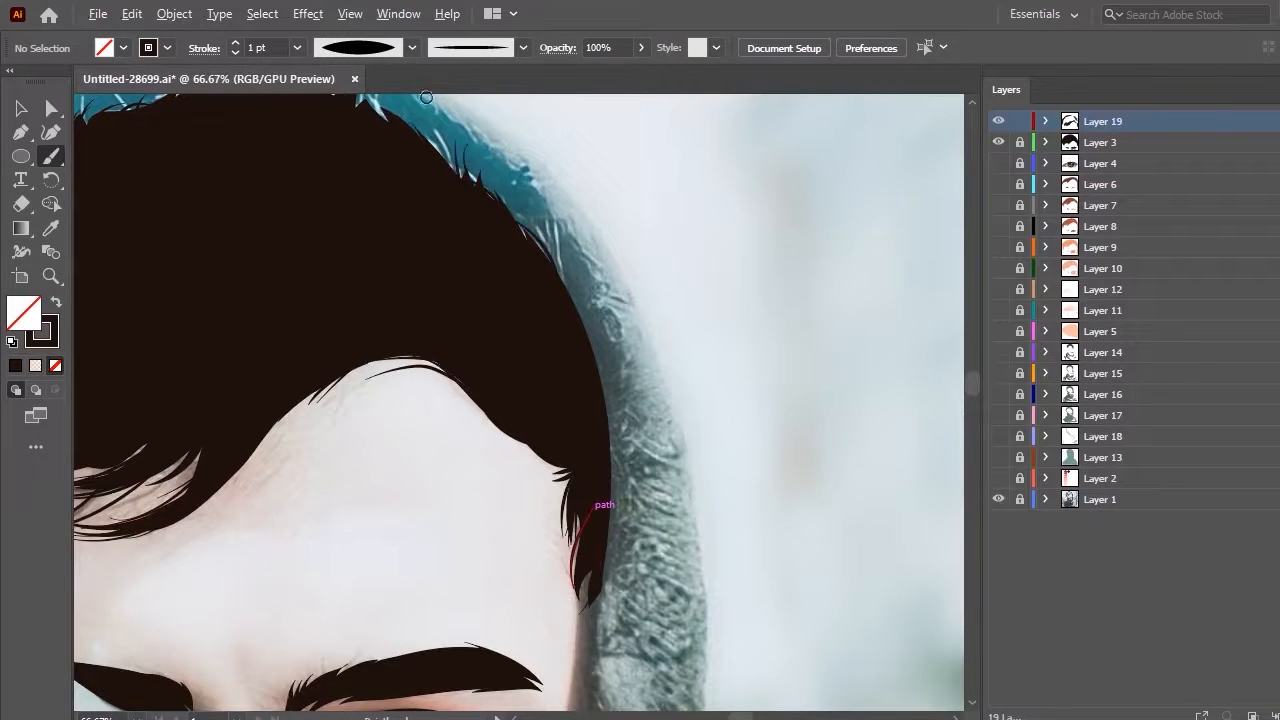
left_click_drag(426, 97, 496, 291)
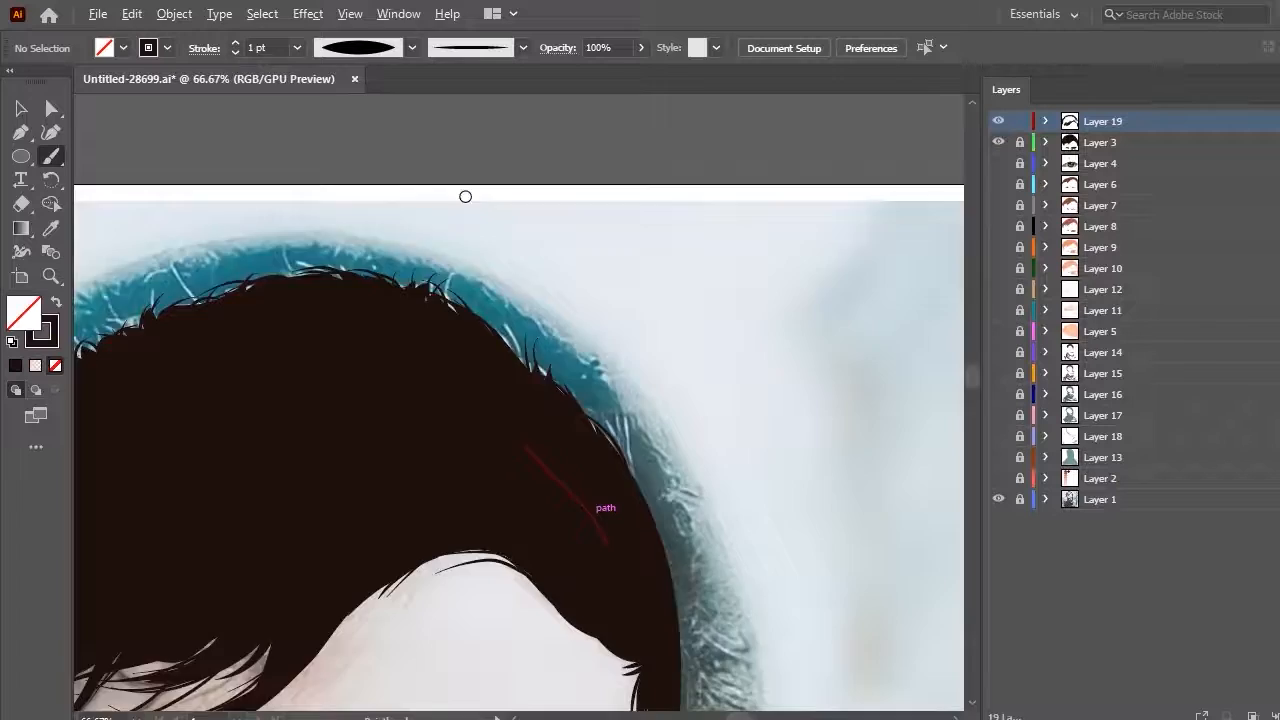
Brush brown 1 pt tapered strands sweeping across the left side of the hair on a new Layer 20
scroll(466, 194, "down", 3)
scroll(708, 209, "up", 1)
key("ctrl+equal")
key("ctrl+equal")
key("ctrl+equal")
key("F6")
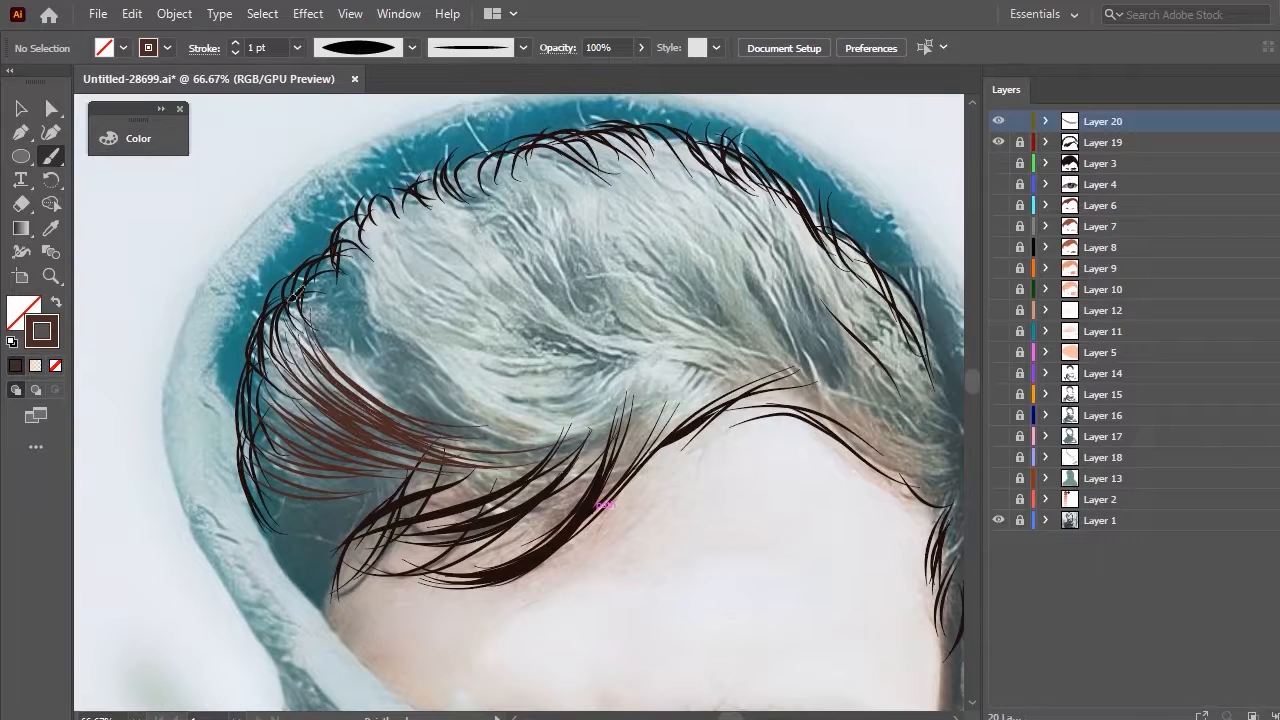
left_click_drag(388, 353, 676, 386)
left_click_drag(375, 308, 690, 371)
left_click_drag(378, 271, 625, 400)
mouse_move(359, 283)
left_mouse_down()
mouse_move(665, 376)
mouse_move(533, 414)
left_mouse_up()
mouse_move(401, 268)
left_mouse_down()
mouse_move(672, 373)
mouse_move(646, 372)
left_mouse_up()
key("ctrl+z")
left_click_drag(358, 264, 642, 388)
left_click_drag(410, 256, 672, 360)
mouse_move(412, 234)
left_mouse_down()
mouse_move(650, 348)
mouse_move(576, 353)
left_mouse_up()
mouse_move(410, 204)
left_mouse_down()
mouse_move(619, 355)
mouse_move(639, 343)
left_mouse_up()
left_click_drag(416, 208, 607, 337)
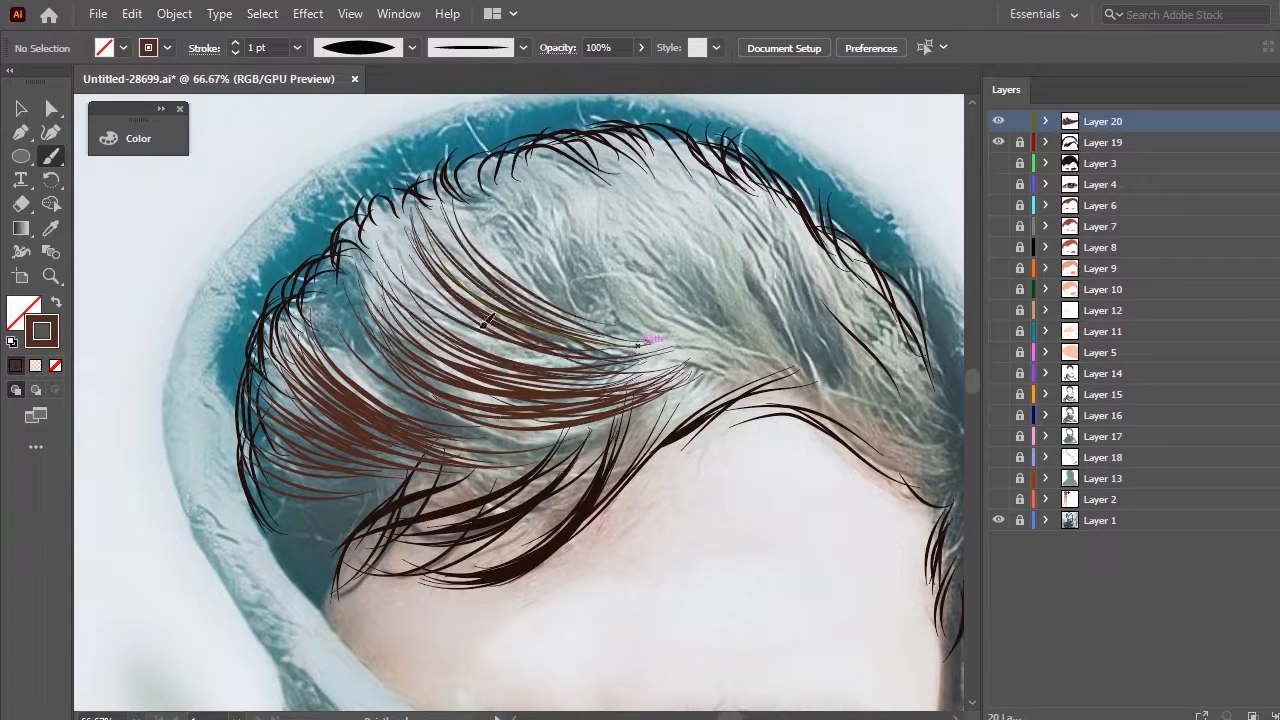
Fill the gaps in the upper left of the hair with more brown strands curving toward the parting
left_click_drag(484, 325, 572, 360)
left_click_drag(378, 240, 566, 352)
left_click_drag(380, 266, 640, 374)
left_click_drag(375, 242, 455, 341)
left_click_drag(374, 220, 421, 309)
left_click_drag(364, 250, 523, 374)
left_click_drag(420, 210, 511, 315)
left_click_drag(438, 314, 537, 361)
left_click_drag(438, 194, 595, 331)
left_click_drag(464, 202, 643, 338)
Brush brown strands from the crown and upper right hairline down to the parting on Layer 20
mouse_move(542, 186)
left_mouse_down()
mouse_move(690, 324)
mouse_move(732, 328)
left_mouse_up()
mouse_move(552, 186)
left_mouse_down()
mouse_move(694, 322)
mouse_move(668, 318)
left_mouse_up()
left_click_drag(604, 180, 736, 348)
left_click_drag(622, 152, 744, 326)
left_click_drag(650, 152, 768, 332)
left_click_drag(696, 152, 794, 330)
left_click_drag(756, 176, 848, 322)
mouse_move(706, 152)
left_mouse_down()
mouse_move(808, 322)
mouse_move(760, 304)
left_mouse_up()
left_click_drag(610, 176, 723, 325)
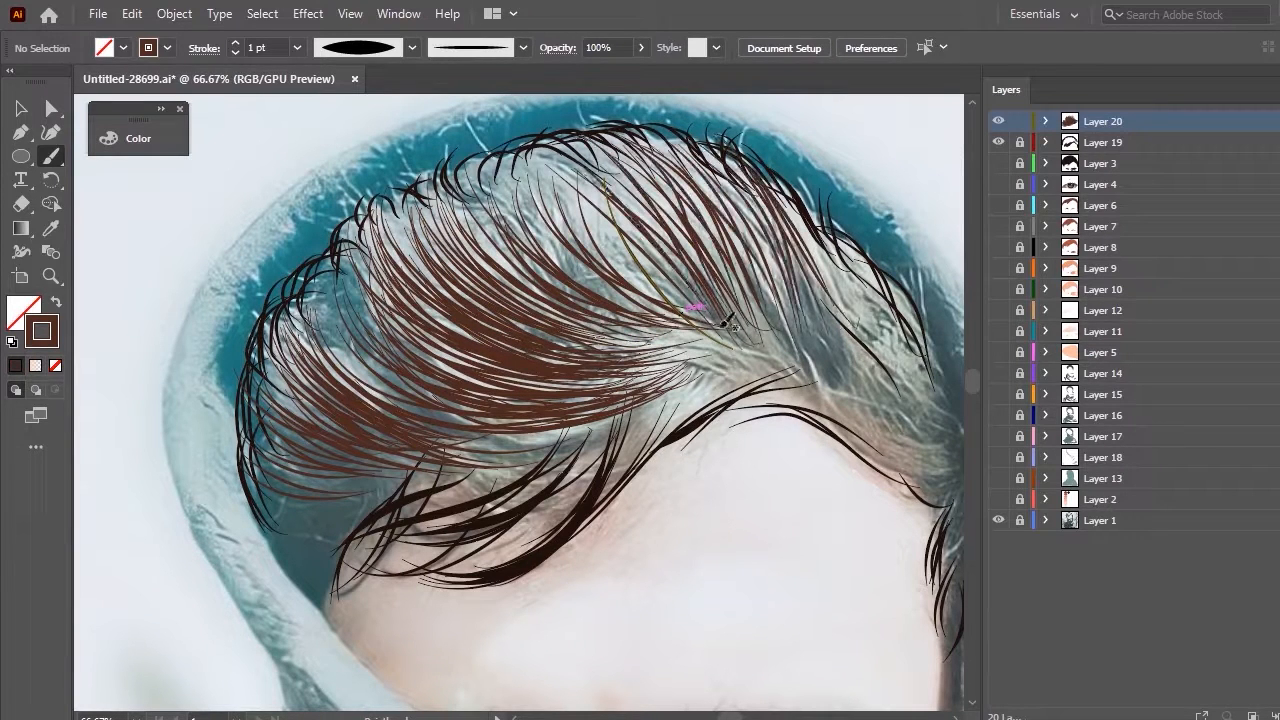
left_click_drag(538, 152, 702, 306)
left_click_drag(510, 178, 660, 306)
left_click_drag(574, 192, 684, 308)
left_click_drag(542, 246, 658, 324)
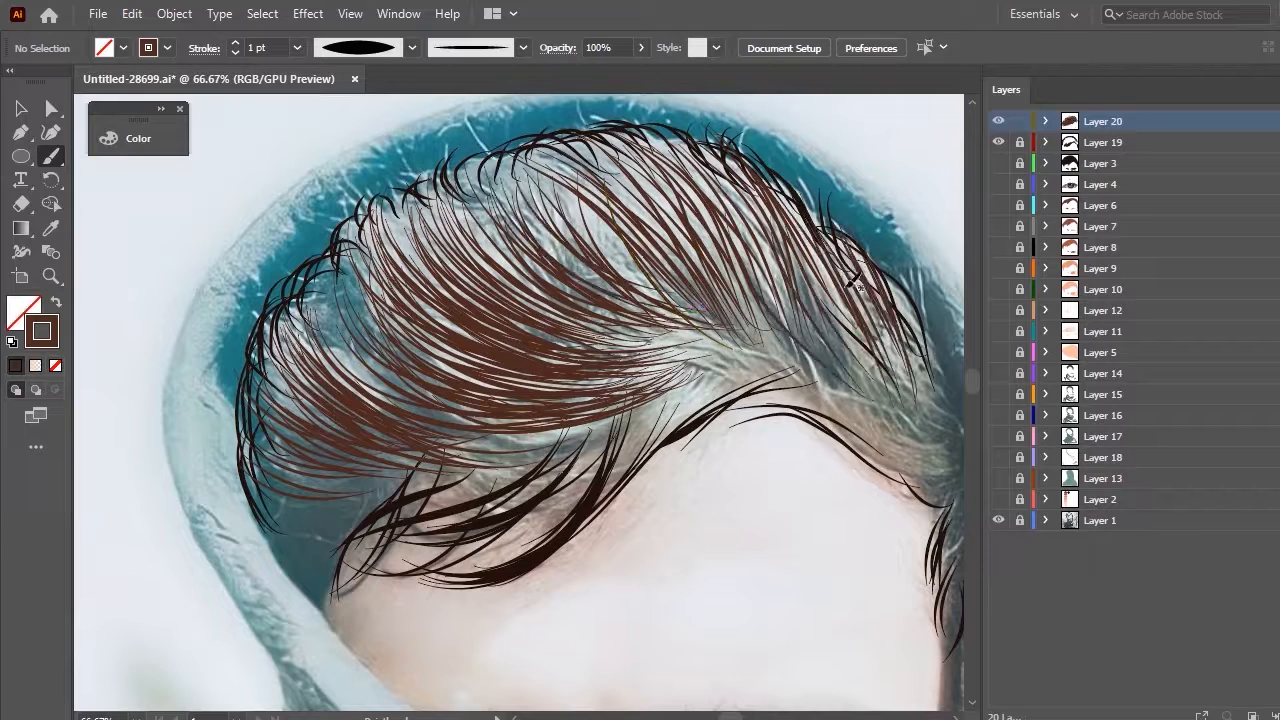
Complete the brown Layer 20 strands on the right side of the hair and in the fringe
scroll(612, 187, "down", 2)
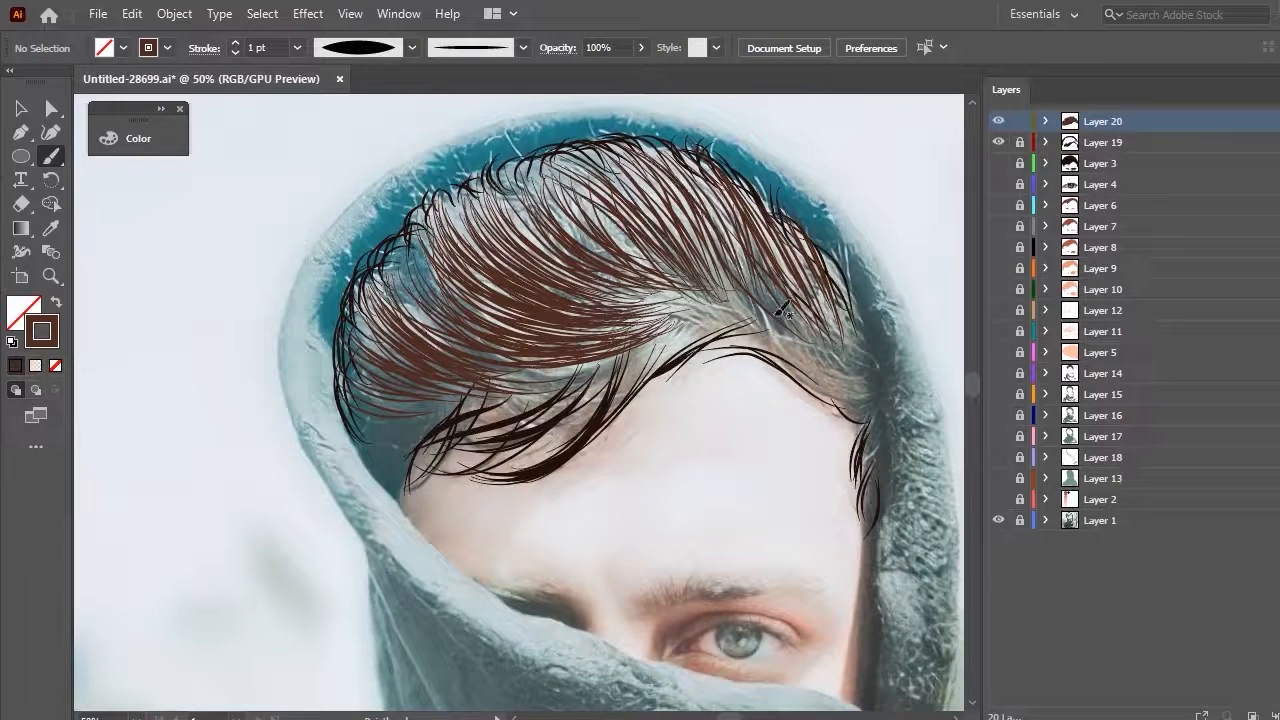
scroll(783, 312, "up", 1)
key("ctrl+z")
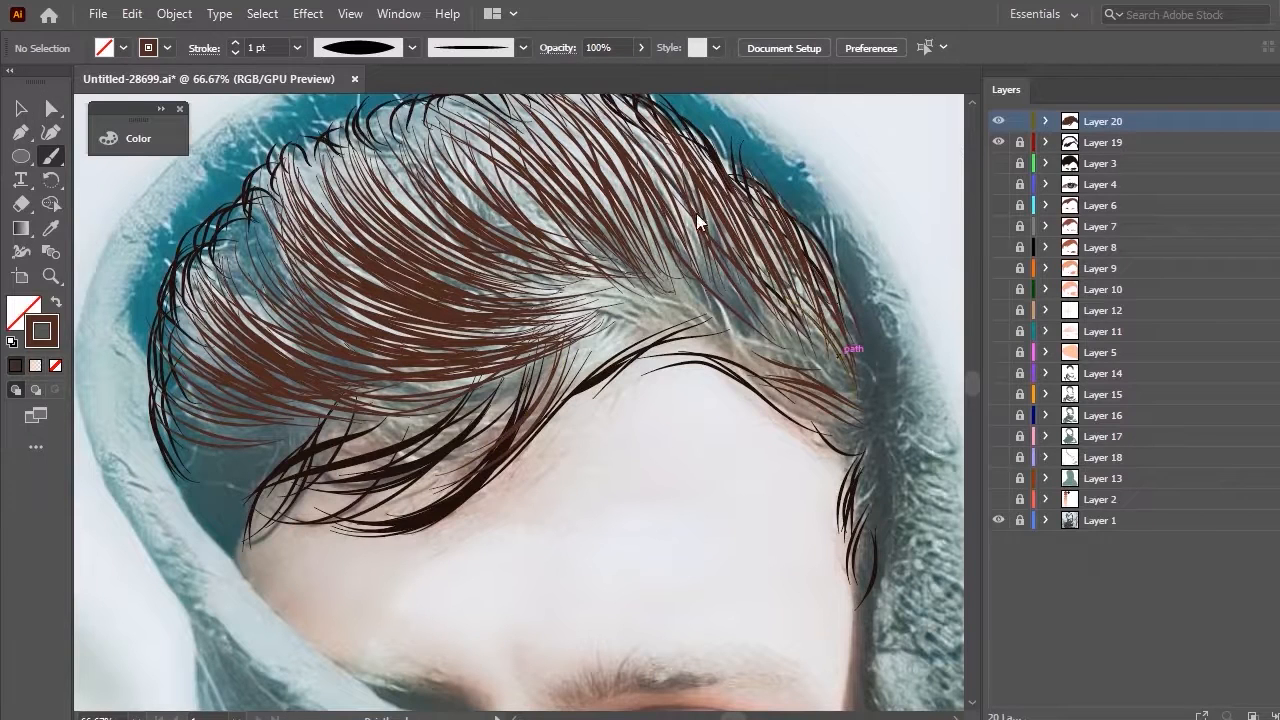
scroll(560, 180, "up", 1)
scroll(580, 200, "down", 2)
Show the dark hair base of Layer 3 and adjust the colour of all Layer 20 strands against it
left_click(1275, 121)
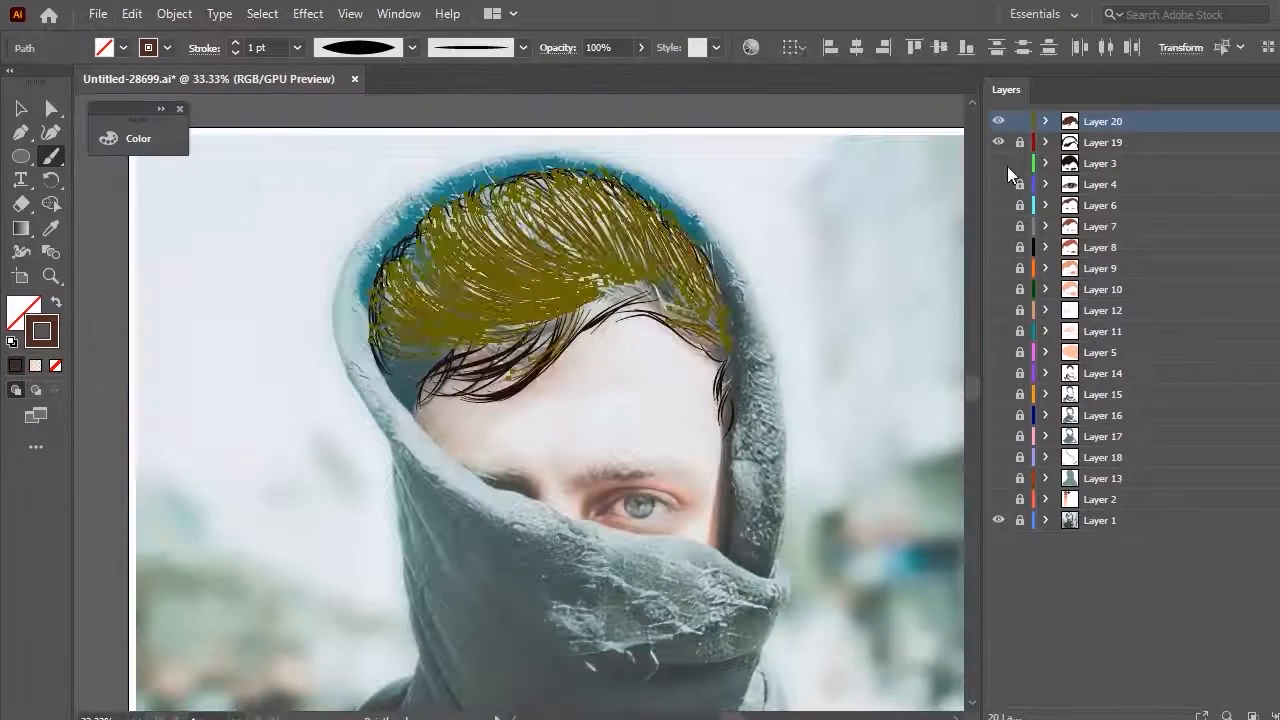
left_click(999, 163)
key("v")
left_click(257, 286)
scroll(479, 142, "up", 2)
key("ctrl+a")
left_click(138, 138)
left_click(220, 390)
scroll(330, 290, "down", 2)
left_click_drag(296, 234, 326, 234)
Lock Layer 20, add Layer 21 and set a lighter brown stroke of H 16.07, S 59.57, B 63
left_click(1020, 121)
key("ctrl+l")
left_click(155, 141)
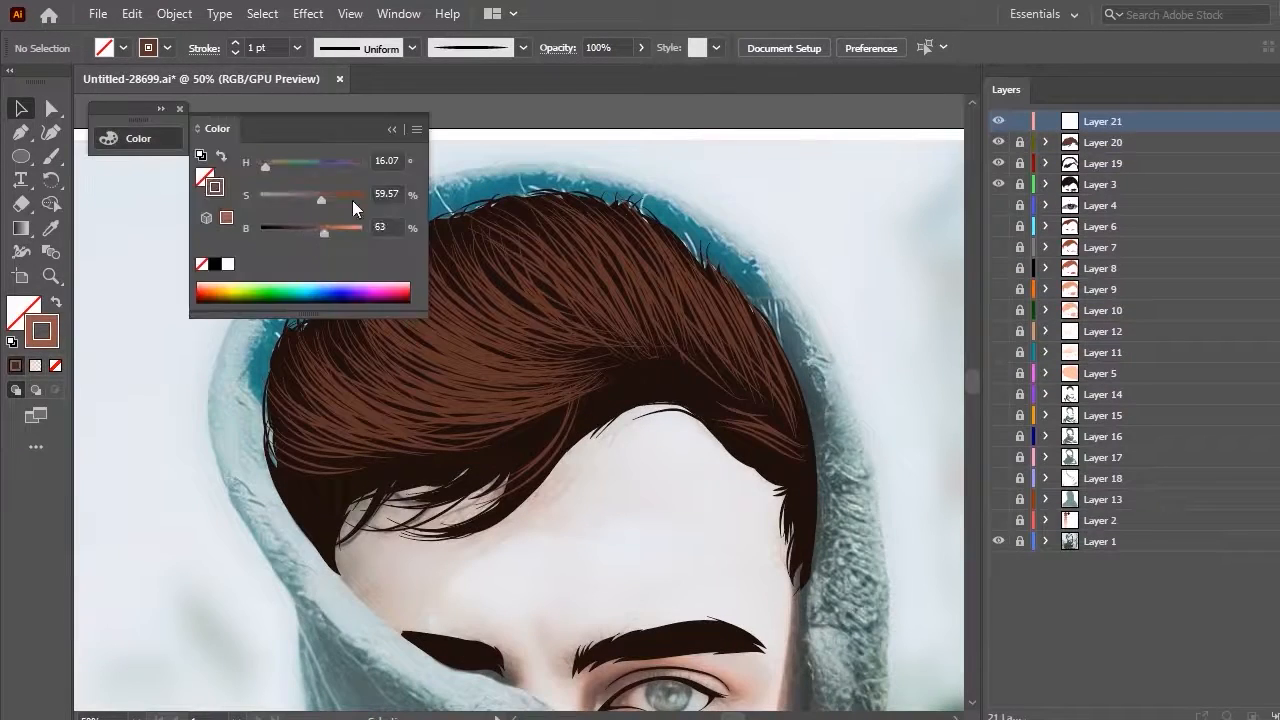
Brush lighter brown strands with a uniform stroke across the left half of the hair and the fringe on Layer 21
scroll(346, 236, "up", 1)
key("b")
left_click_drag(256, 446, 540, 505)
left_click_drag(250, 460, 468, 520)
left_click_drag(252, 505, 397, 548)
left_click_drag(253, 437, 529, 502)
left_click_drag(320, 374, 612, 466)
mouse_move(356, 332)
left_mouse_down()
mouse_move(640, 428)
mouse_move(688, 422)
left_mouse_up()
left_click_drag(410, 320, 608, 414)
left_click_drag(444, 298, 644, 392)
mouse_move(466, 238)
left_mouse_down()
mouse_move(690, 404)
mouse_move(712, 380)
left_mouse_up()
mouse_move(536, 205)
left_mouse_down()
mouse_move(765, 382)
mouse_move(772, 409)
left_mouse_up()
left_click_drag(348, 358, 604, 459)
left_click_drag(304, 406, 592, 492)
mouse_move(400, 500)
left_mouse_down()
mouse_move(638, 478)
mouse_move(516, 556)
left_mouse_up()
left_click_drag(652, 450, 486, 614)
scroll(760, 275, "up", 1)
left_click_drag(760, 275, 625, 322)
Brush long lighter brown strands from the crown down through the middle and right of the hair on Layer 21
left_click_drag(400, 228, 570, 440)
left_click_drag(416, 232, 596, 458)
left_click_drag(320, 236, 552, 444)
left_click_drag(418, 213, 652, 503)
left_click_drag(472, 203, 706, 487)
left_click_drag(557, 229, 805, 581)
left_click_drag(625, 259, 851, 599)
scroll(515, 249, "down", 2)
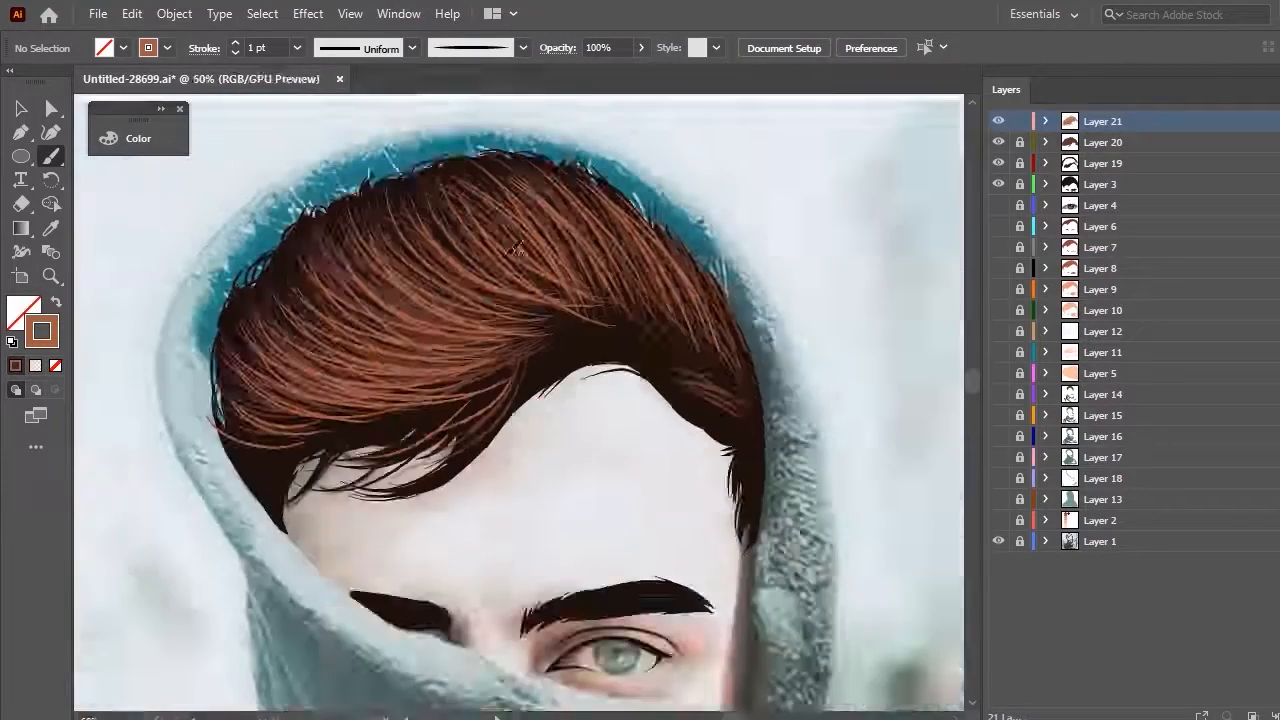
Add short lighter brown strands at the lower left edge, middle and crown of the hair
scroll(236, 252, "up", 1)
left_click_drag(214, 434, 348, 488)
left_click_drag(210, 510, 306, 522)
left_click_drag(380, 384, 498, 408)
mouse_move(466, 184)
left_mouse_down()
mouse_move(558, 298)
mouse_move(471, 266)
left_mouse_up()
Brush lighter brown strands sweeping from the parting down into the fringe on Layer 21
scroll(474, 202, "down", 1)
scroll(383, 257, "up", 1)
left_click_drag(630, 468, 556, 576)
left_click_drag(644, 456, 450, 620)
left_click_drag(584, 494, 466, 564)
left_click_drag(516, 506, 346, 556)
left_click_drag(581, 380, 523, 376)
Add lighter brown strands down the right side of the hair toward the temple
left_click_drag(804, 360, 894, 496)
left_click_drag(768, 268, 898, 458)
left_click_drag(752, 288, 830, 390)
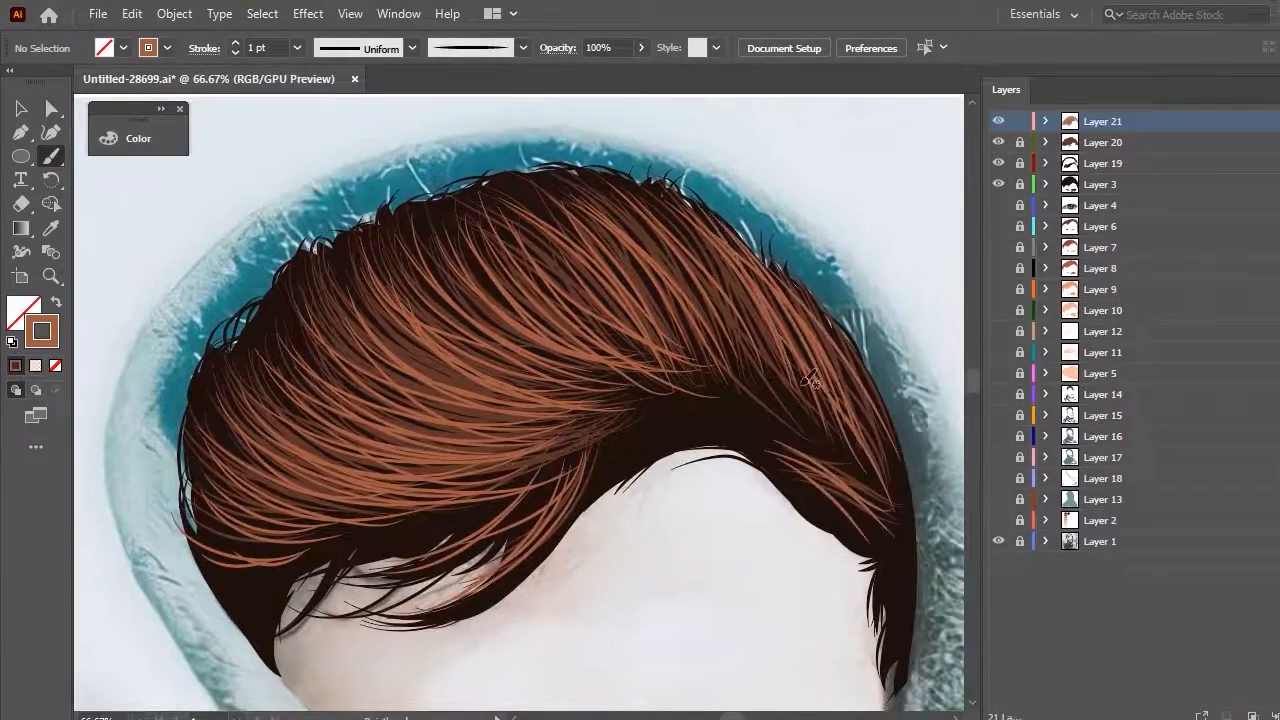
left_click_drag(678, 220, 792, 402)
left_click_drag(648, 216, 752, 374)
Apply the tapered elliptical width profile to all Layer 21 strands
scroll(545, 245, "down", 2)
key("ctrl+a")
left_click(412, 48)
left_click(370, 92)
key("v")
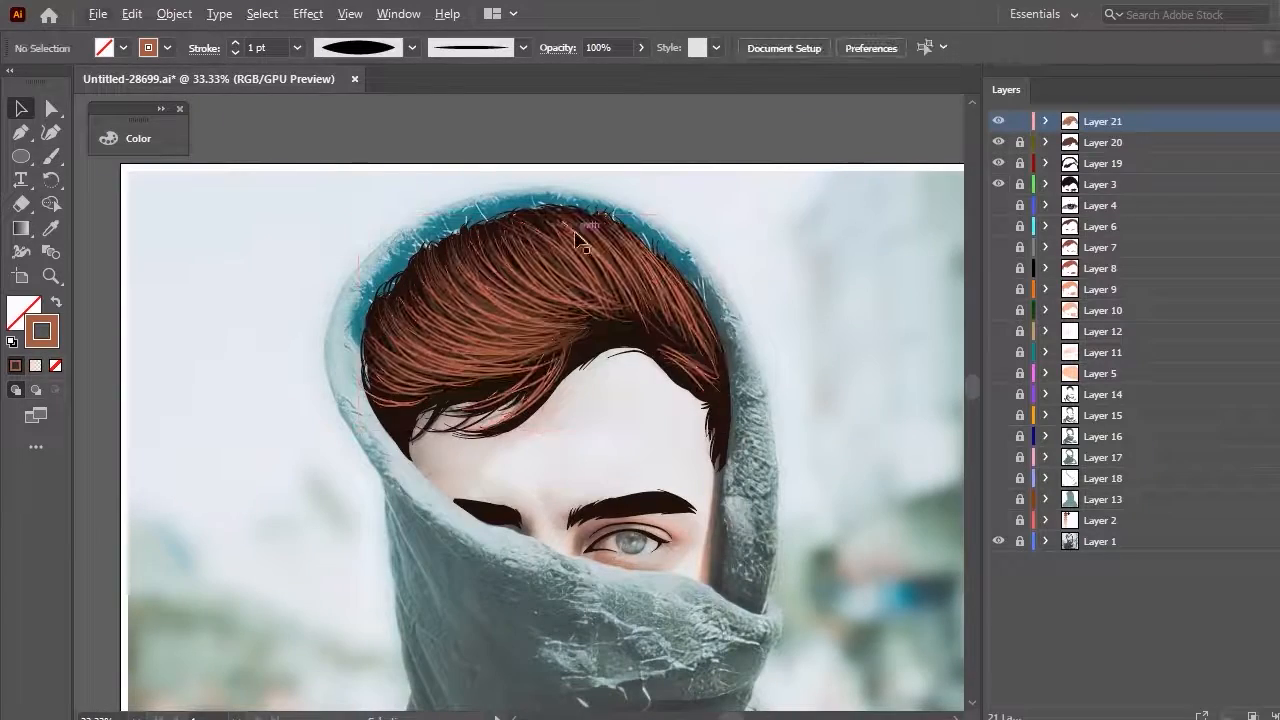
Lock Layer 21, add Layer 22 and set a brighter orange-brown stroke for the hair highlights
left_click(1020, 121)
key("ctrl+equal")
key("ctrl+equal")
left_click(138, 139)
left_click_drag(331, 233, 790, 420)
left_click(138, 139)
key("b")
scroll(400, 250, "up", 1)
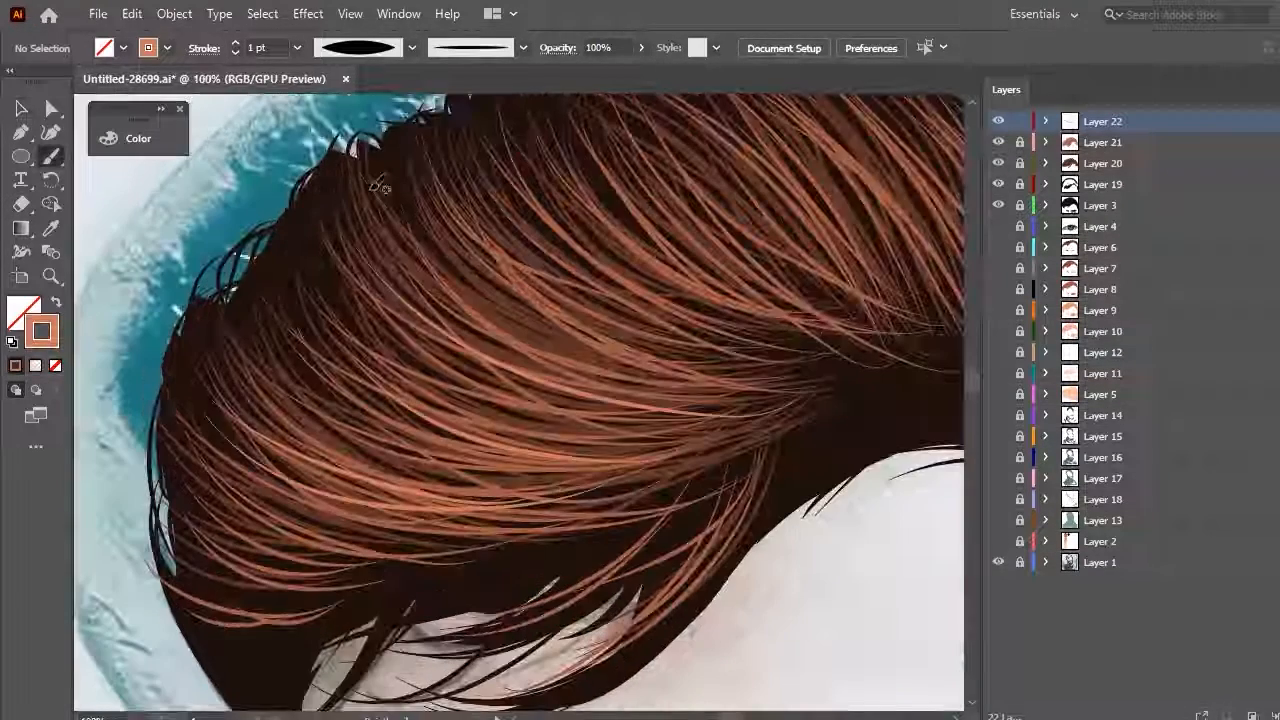
Brush orange-brown highlight strands across the centre and upper right of the hair on Layer 22
left_click_drag(368, 176, 816, 360)
scroll(480, 420, "down", 2)
scroll(540, 335, "up", 1)
left_click_drag(518, 322, 806, 458)
left_click_drag(606, 290, 820, 478)
left_click_drag(698, 290, 860, 462)
left_click_drag(688, 278, 898, 478)
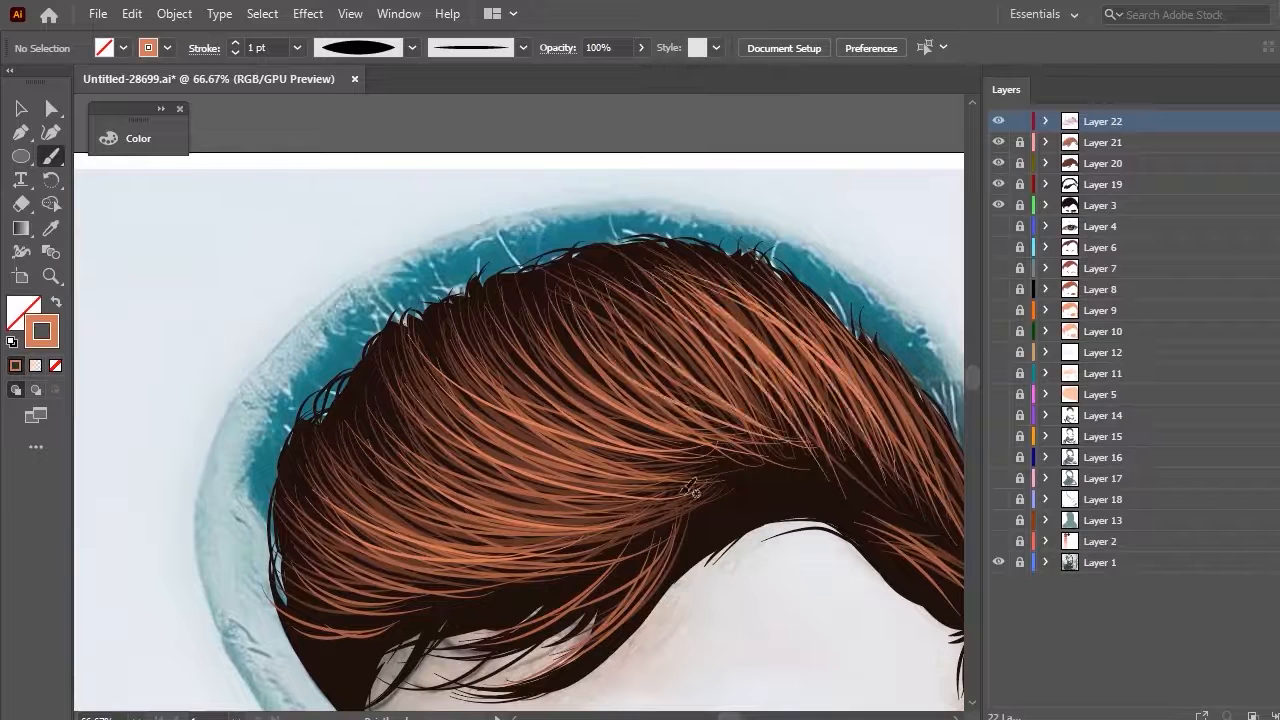
Brush orange-brown highlight strands across the lower left of the hair toward the parting
left_click_drag(386, 422, 658, 524)
left_click_drag(364, 460, 542, 530)
left_click_drag(290, 458, 516, 524)
left_click_drag(414, 566, 620, 528)
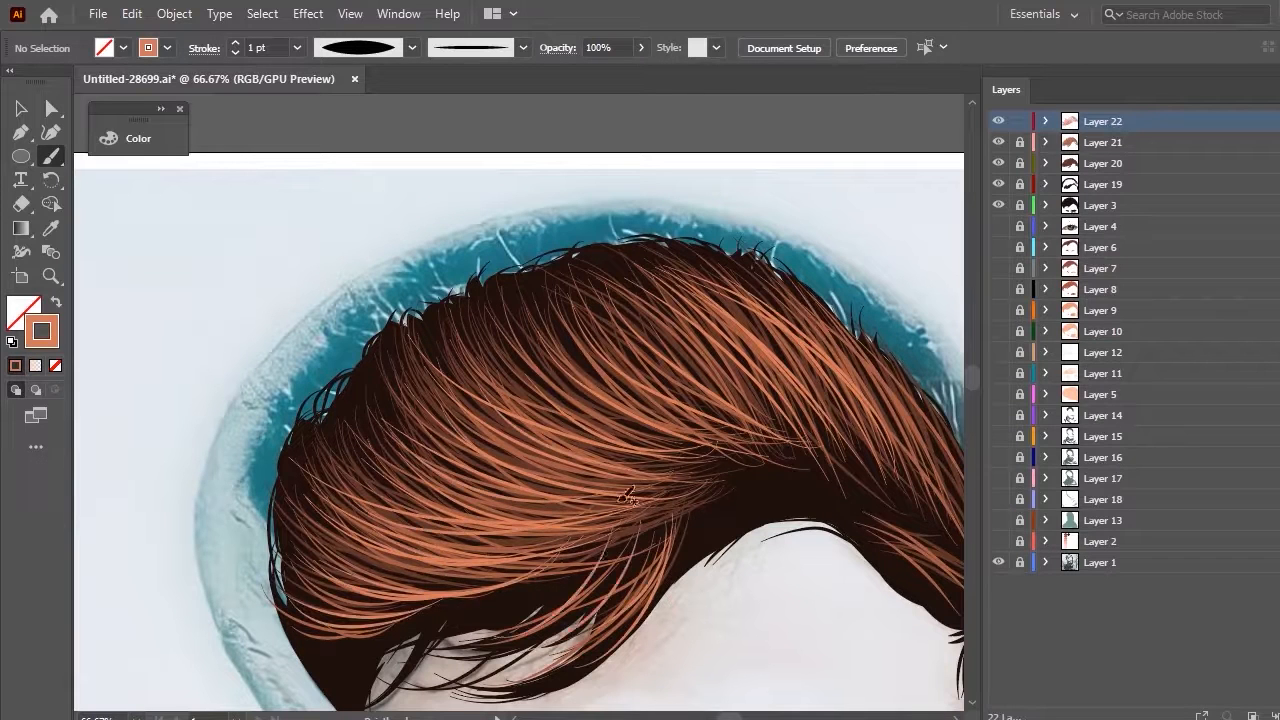
Add orange-brown highlight strands from the crown toward the right side of the hair on Layer 22
scroll(716, 436, "right", 4)
scroll(716, 436, "down", 1)
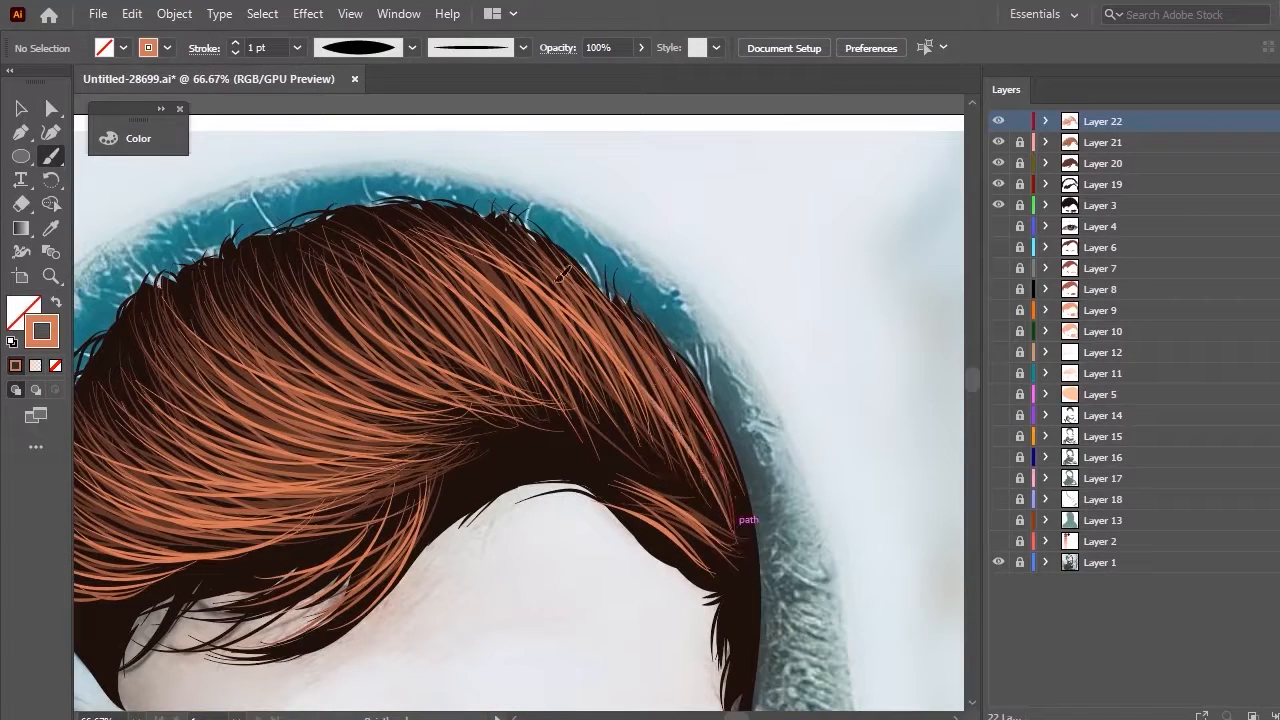
left_click_drag(314, 309, 566, 420)
scroll(851, 323, "down", 2)
scroll(743, 400, "up", 1)
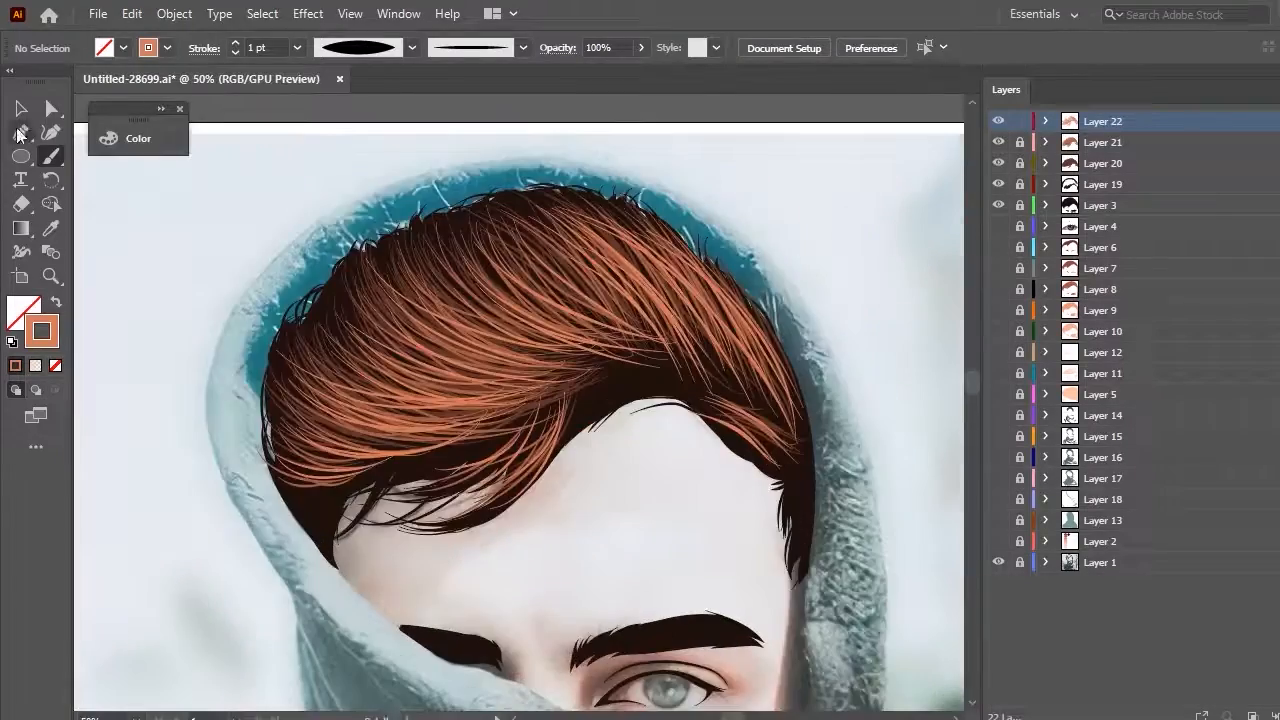
Increase the stroke weight of all Layer 22 highlight strands
left_click(21, 109)
scroll(694, 231, "up", 2)
key("ctrl+a")
left_click(297, 48)
left_click(318, 162)
Lock Layer 22, unlock Layer 21 and set the stroke weight of all its hair strands to 2 pt
left_click(1019, 121)
left_click(1019, 142)
left_click(1171, 147)
key("ctrl+a")
left_click(412, 48)
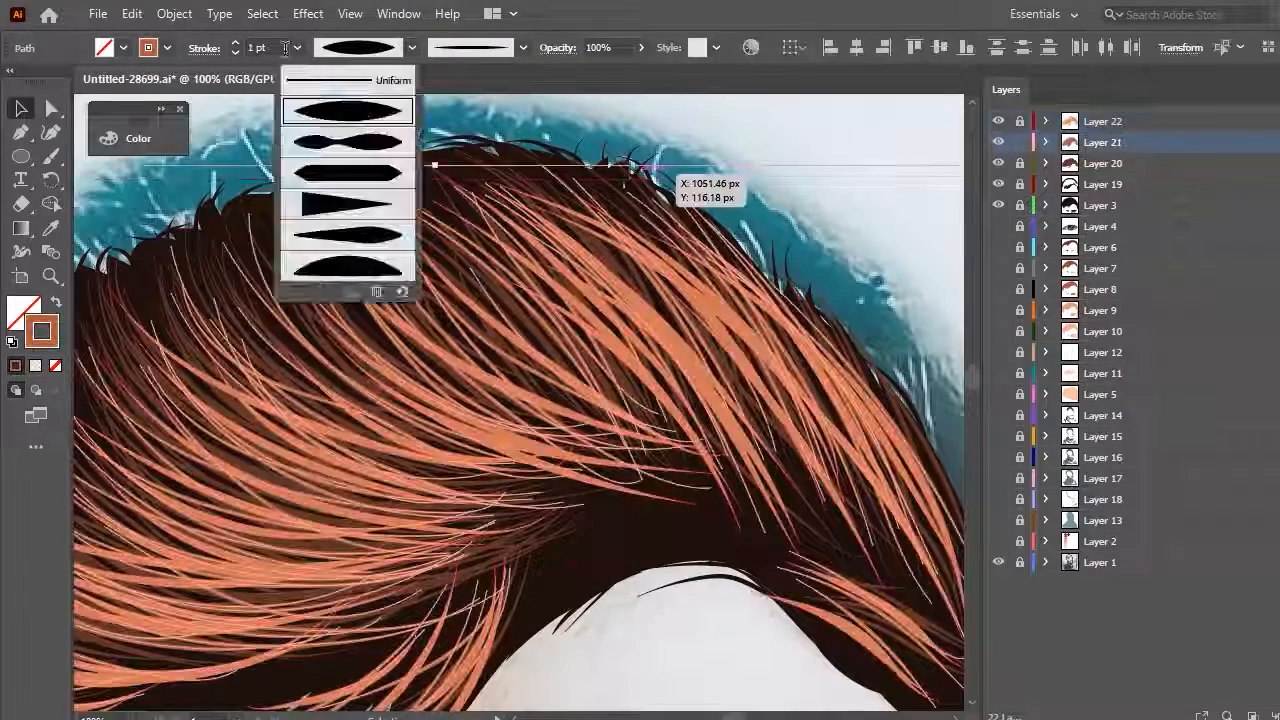
left_click(297, 48)
left_click(318, 162)
Lock Layer 21 and set the stroke weight of all the darker brown strands on Layer 20 to 2 pt
left_click(1019, 142)
left_click(1275, 163)
left_click(297, 48)
left_click(318, 162)
scroll(694, 177, "down", 3)
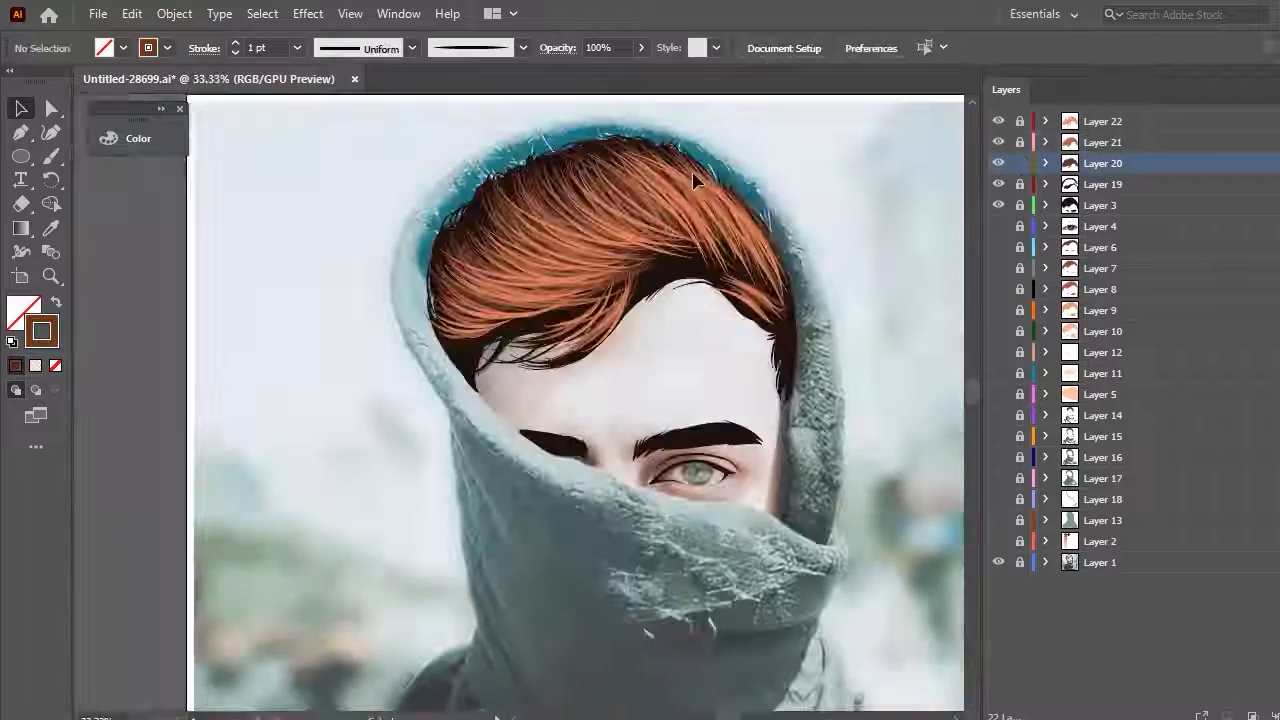
Lock Layer 20, unlock Layer 22 and lower the opacity of its orange highlight strands
left_click(1019, 163)
left_click(1019, 121)
left_click(1275, 121)
left_click(641, 48)
left_click_drag(637, 72, 606, 74)
Lock Layer 22, unlock Layer 21 and lower the opacity of its mid-tone hair strands
left_click(1019, 121)
left_click(1019, 142)
left_click(1275, 142)
left_click(641, 48)
Lock Layer 21, unlock Layer 20 and lower the opacity of its brown hair strands to 55%
left_click(1019, 142)
left_click(1019, 163)
left_click(1275, 163)
left_click(641, 48)
scroll(751, 249, "down", 2)
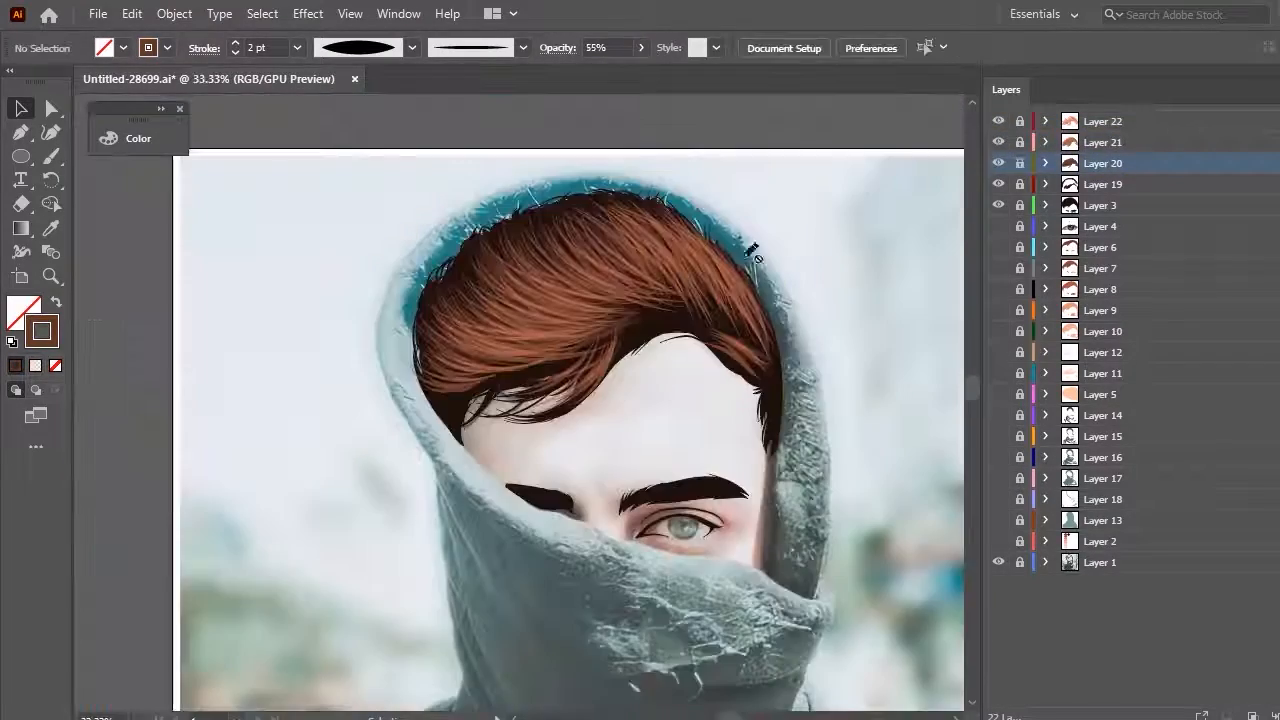
Lock Layer 20, unlock Layer 22 and readjust the opacity of its highlight strands
left_click(1019, 163)
left_click(1019, 121)
left_click(1275, 121)
left_click(641, 48)
Select all the highlight strands on Layer 22 and adjust their stroke colour, leaving nothing selected
key("ctrl+a")
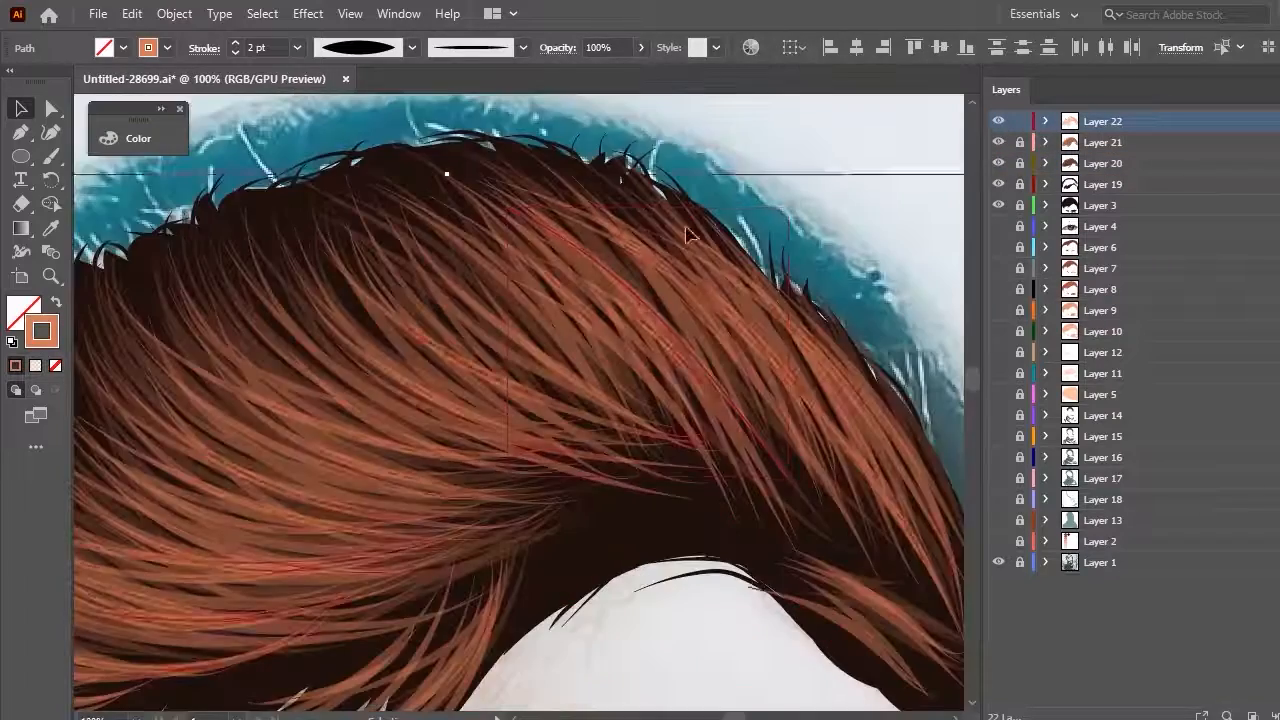
scroll(600, 240, "up", 3)
left_click(606, 206)
scroll(620, 200, "down", 2)
key("ctrl+a")
left_click(138, 138)
left_click(391, 130)
scroll(560, 245, "down", 4)
left_click(953, 231)
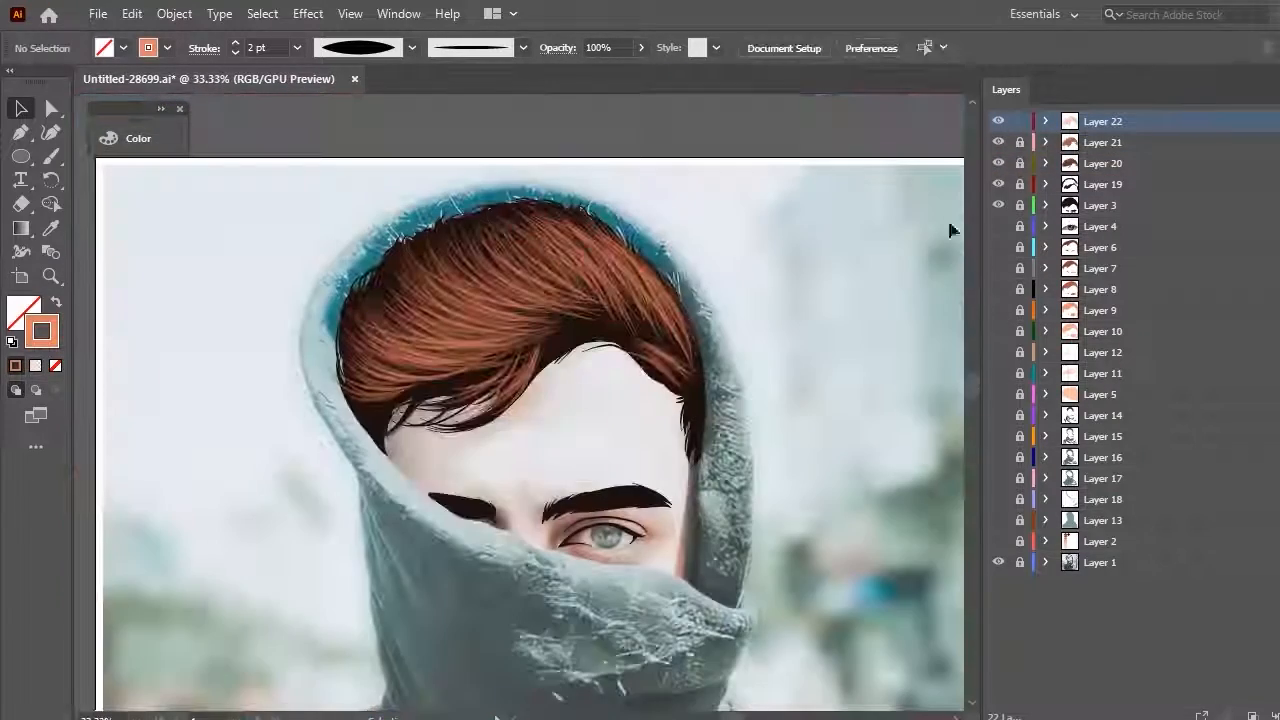
Hide the reference photo, show the artwork layers, and brush mid-brown strands along the swept fringe on Layer 21
left_click(999, 562)
scroll(591, 323, "up", 5)
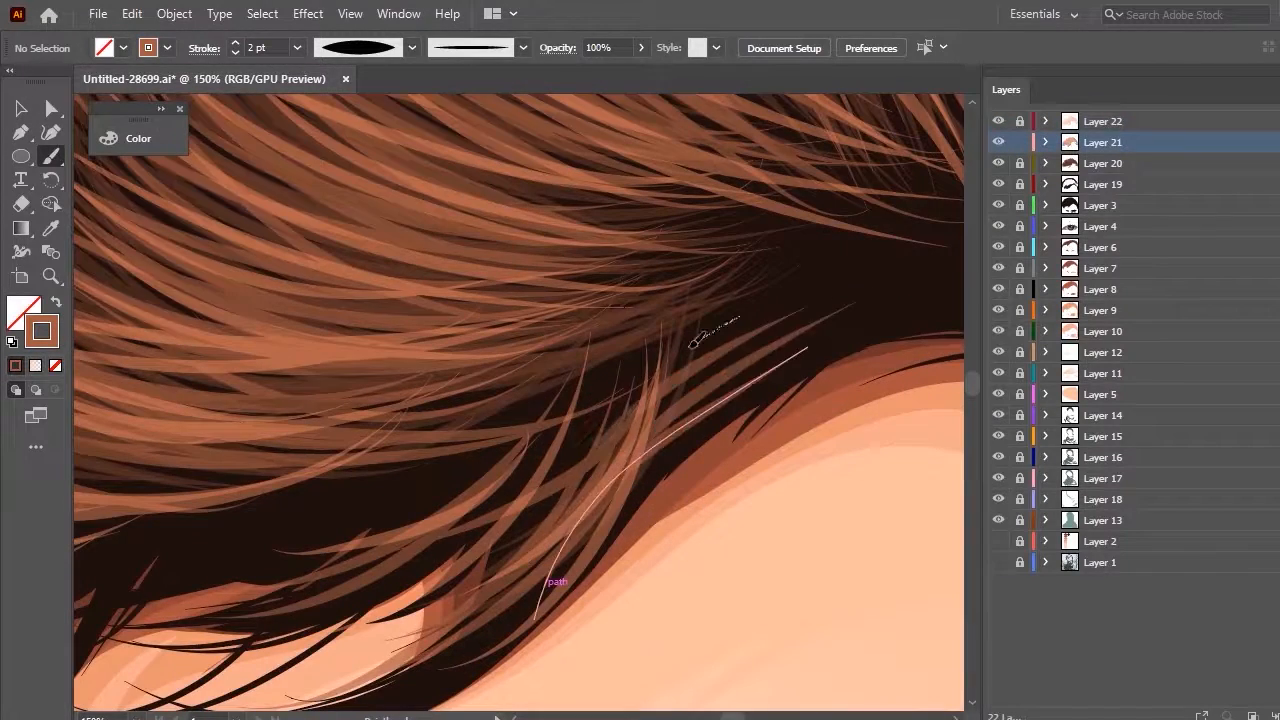
scroll(215, 385, "down", 6)
left_click(20, 108)
scroll(355, 320, "up", 1)
left_click(1020, 142)
scroll(890, 252, "down", 1)
scroll(683, 203, "up", 3)
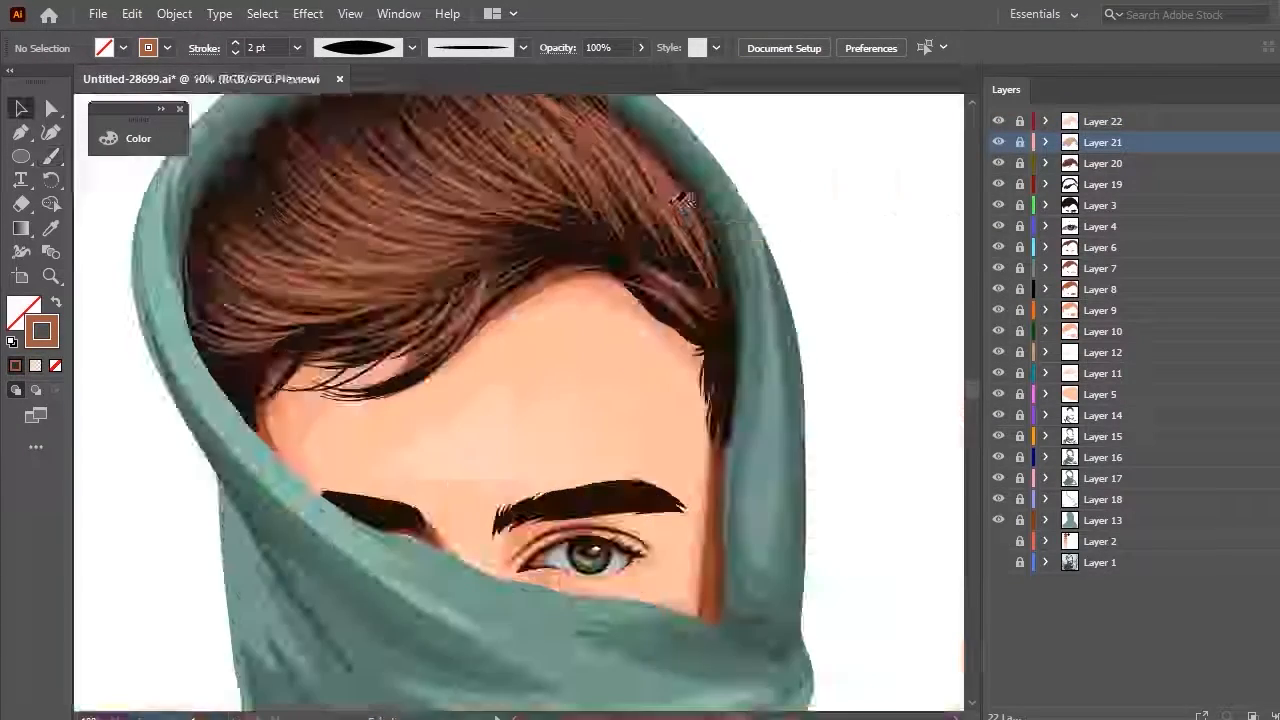
Brush light orange highlight strands down the swept fringe above the forehead on Layer 22
scroll(683, 203, "up", 3)
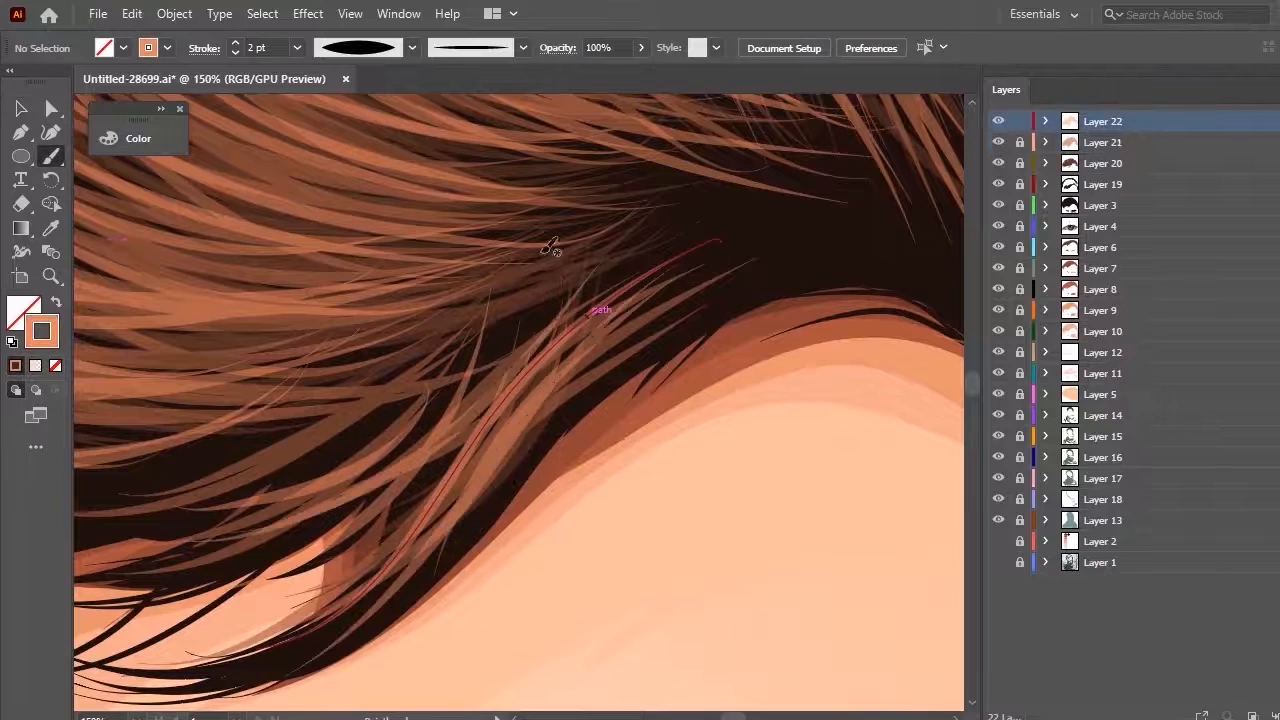
scroll(452, 322, "down", 5)
key("v")
scroll(640, 258, "down", 1)
scroll(700, 262, "up", 4)
scroll(605, 248, "down", 3)
scroll(717, 342, "up", 6)
On Layer 19, sample the near-black eyebrow colour and brush fine 0.75 pt hairs at both ends of the fully visible eyebrow
left_click(1102, 163)
left_click(1102, 184)
scroll(440, 243, "up", 1)
left_click(53, 228)
left_click(425, 345)
key("b")
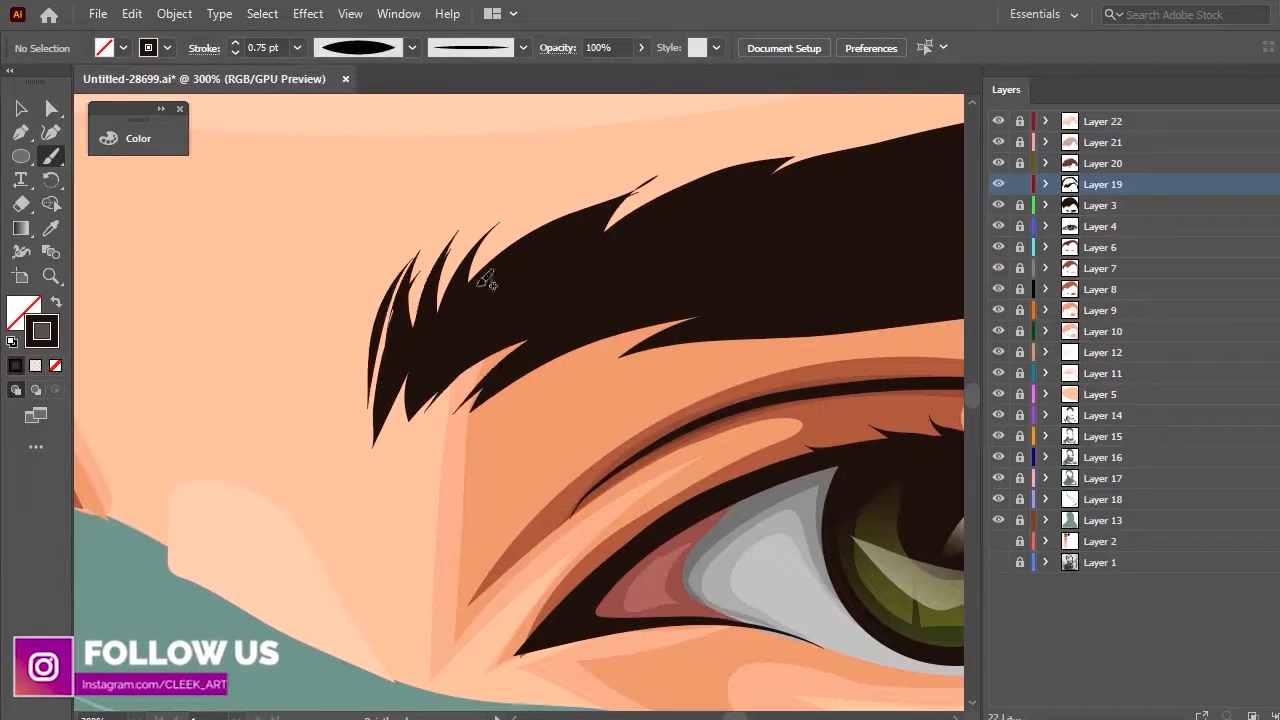
scroll(779, 273, "down", 5)
scroll(879, 428, "up", 3)
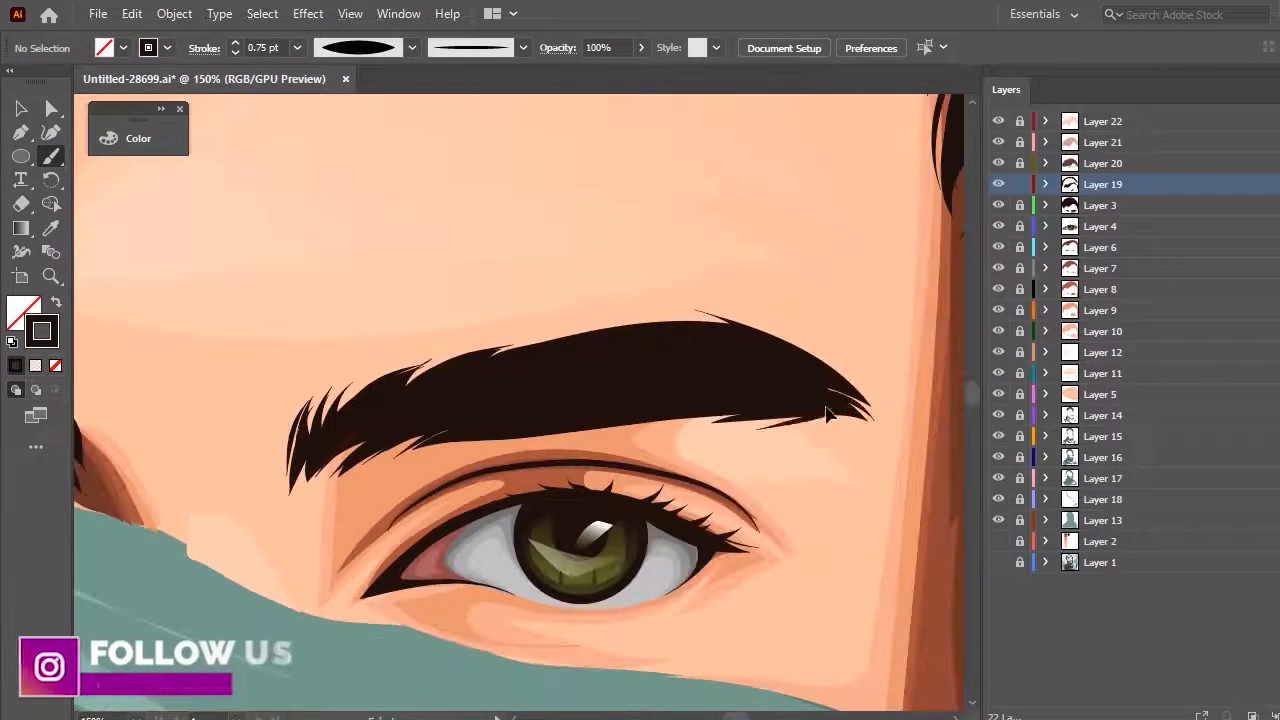
scroll(826, 413, "down", 6)
key("v")
Reshape the brown shading shape beside the eyebrow partly covered by the hood, and lock Layers 6 and 7
scroll(666, 323, "up", 7)
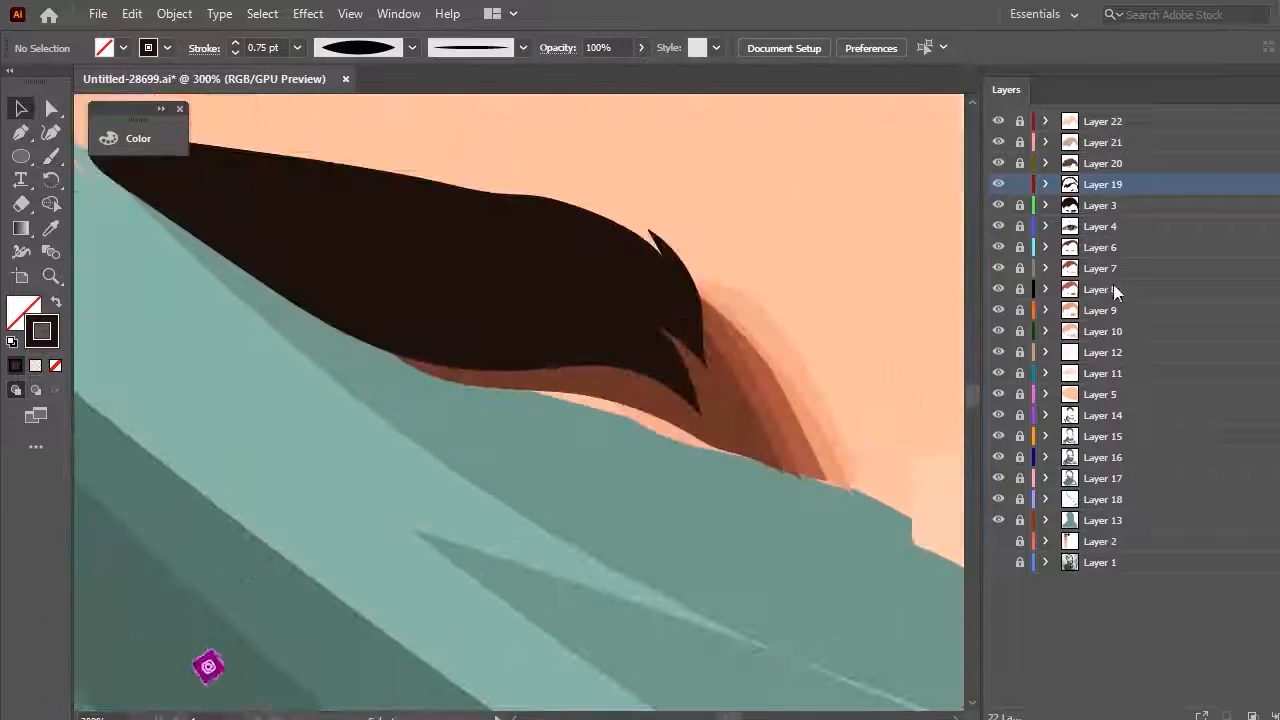
left_click(815, 343)
key("b")
scroll(655, 392, "down", 7)
key("v")
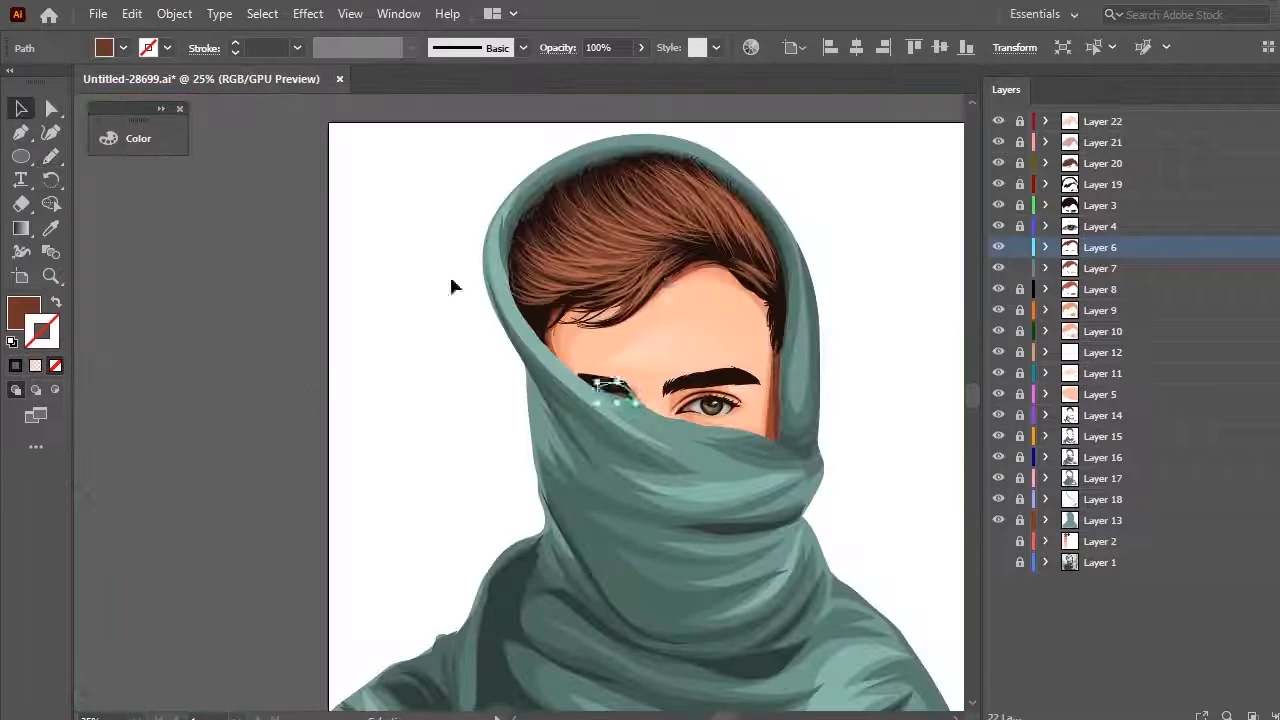
left_click(450, 278)
left_click_drag(1019, 247, 1019, 268)
Unlock Layer 16 and select all of its dark teal scarf fold shapes
left_click_drag(746, 503, 748, 434)
scroll(748, 434, "up", 3)
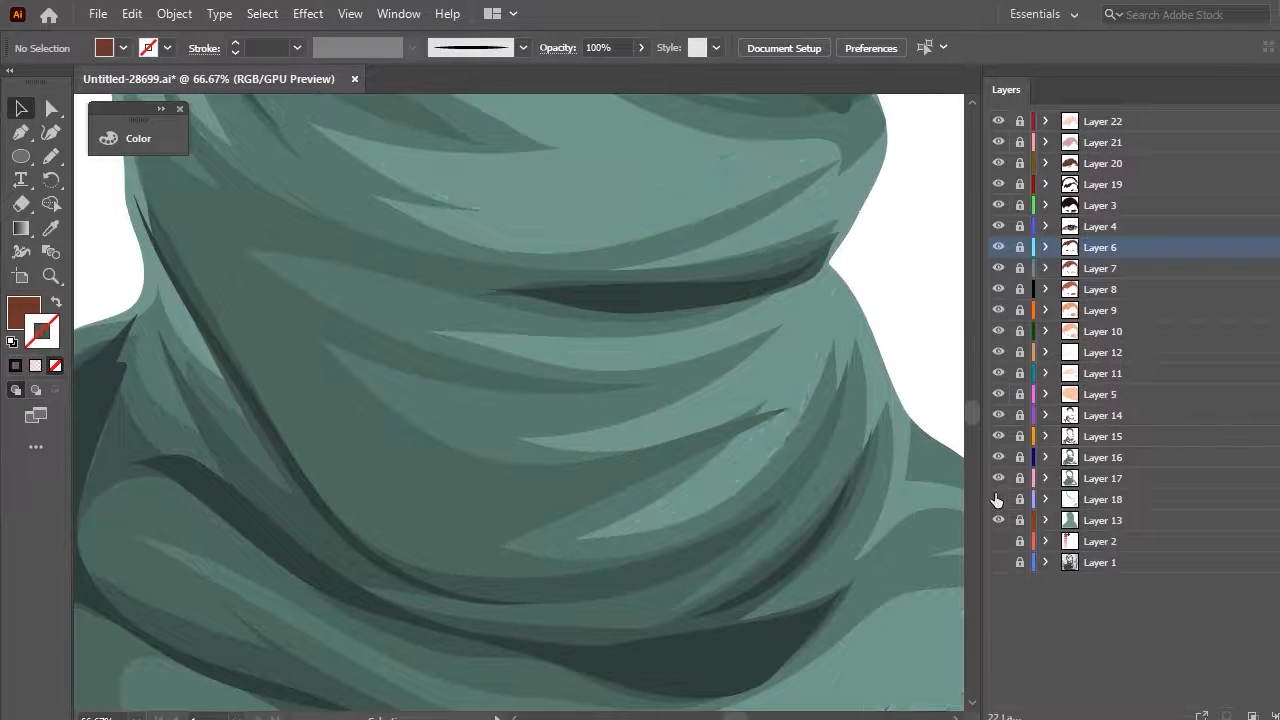
left_click(1020, 457)
key("ctrl+a")
scroll(463, 533, "down", 5)
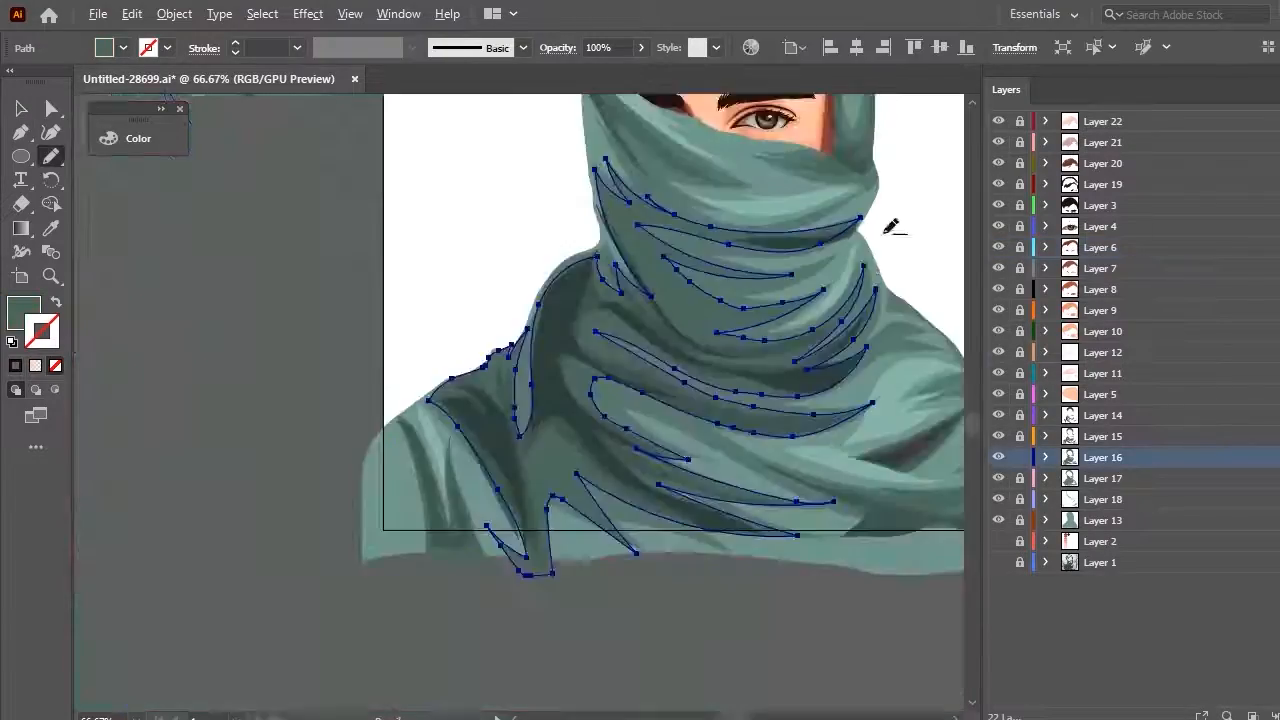